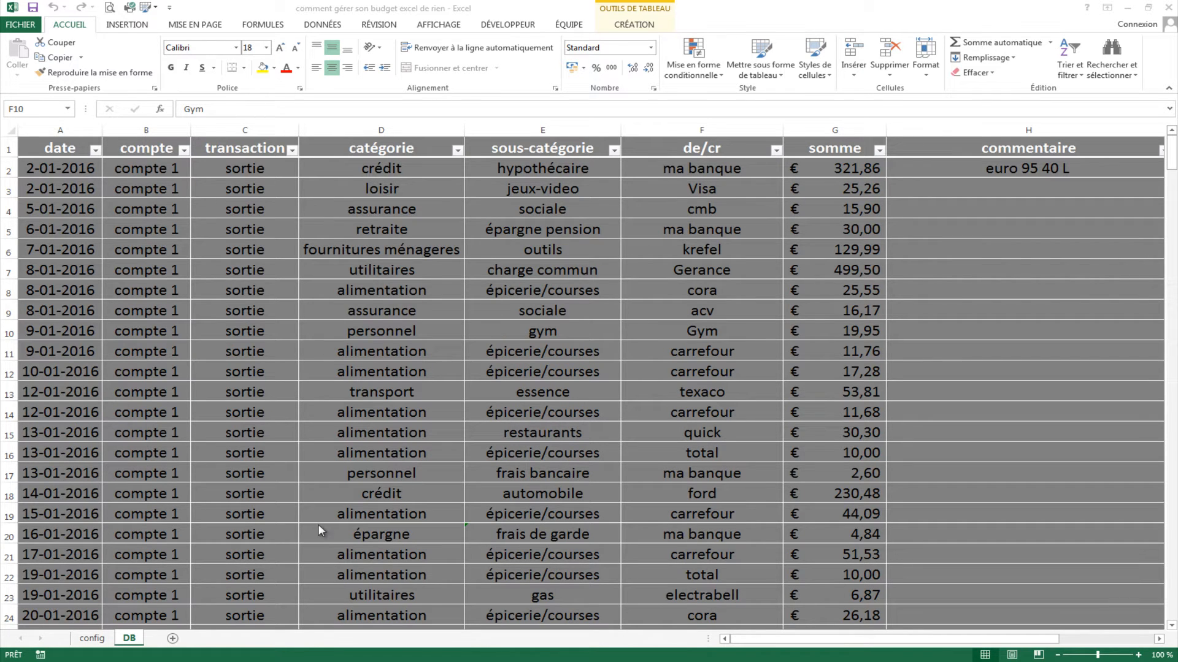
click(559, 303)
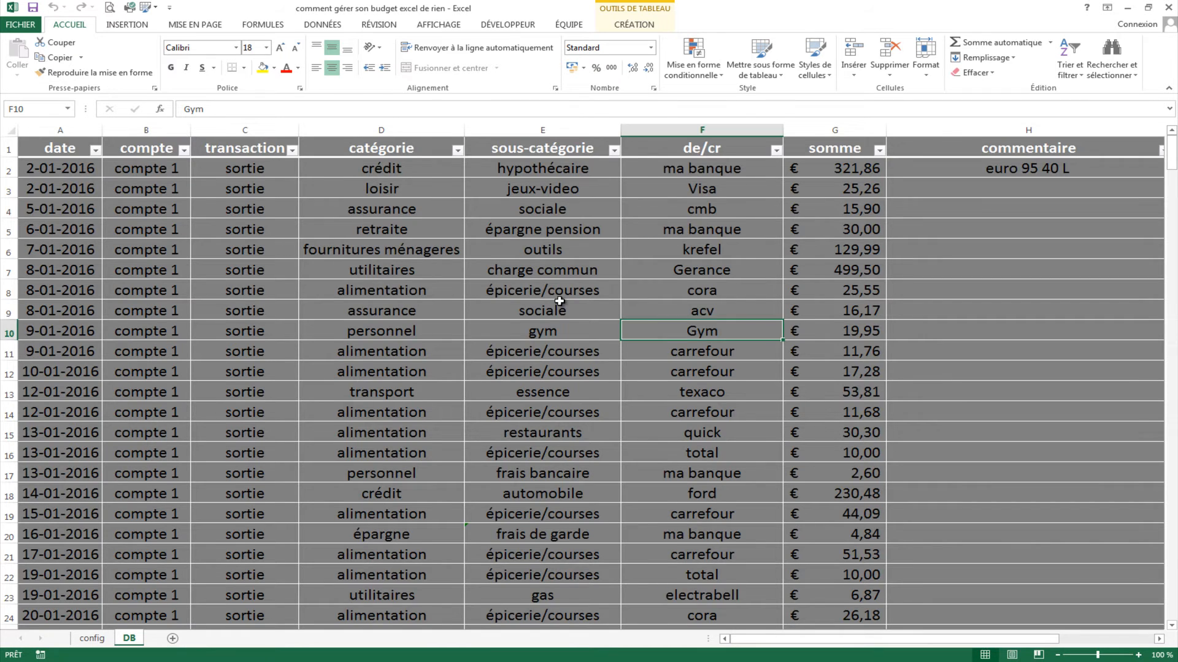
scroll(559, 302, down, 13)
scroll(555, 298, up, 13)
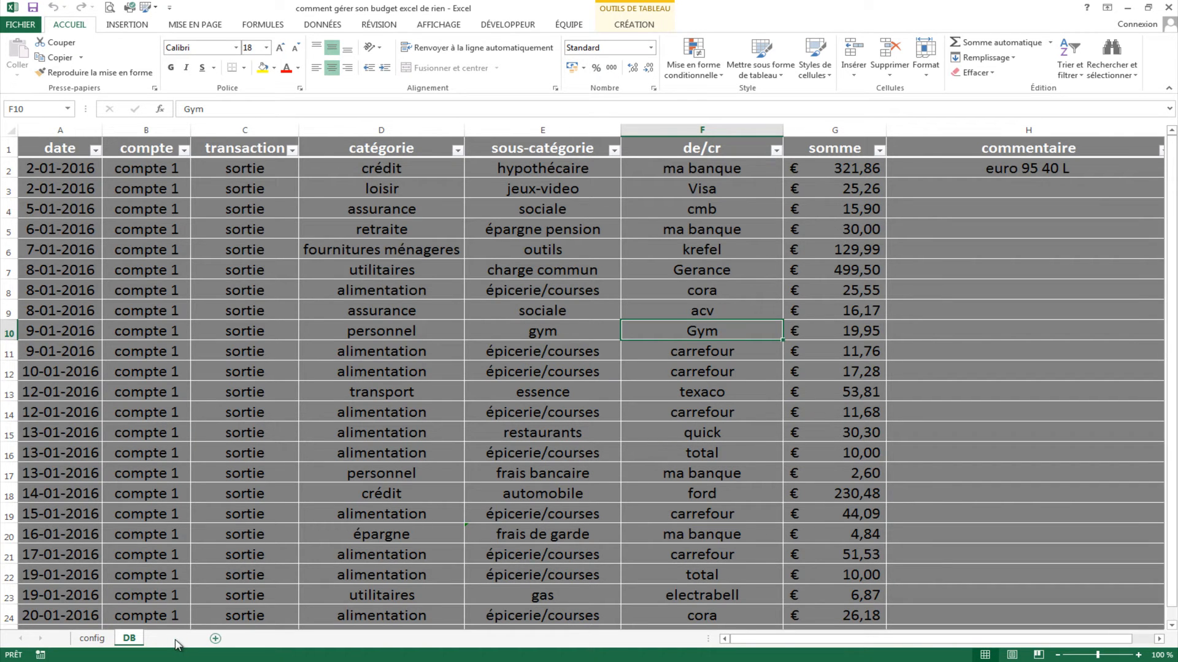
Add a new worksheet after DB and name it budget
click(173, 639)
right_click(176, 641)
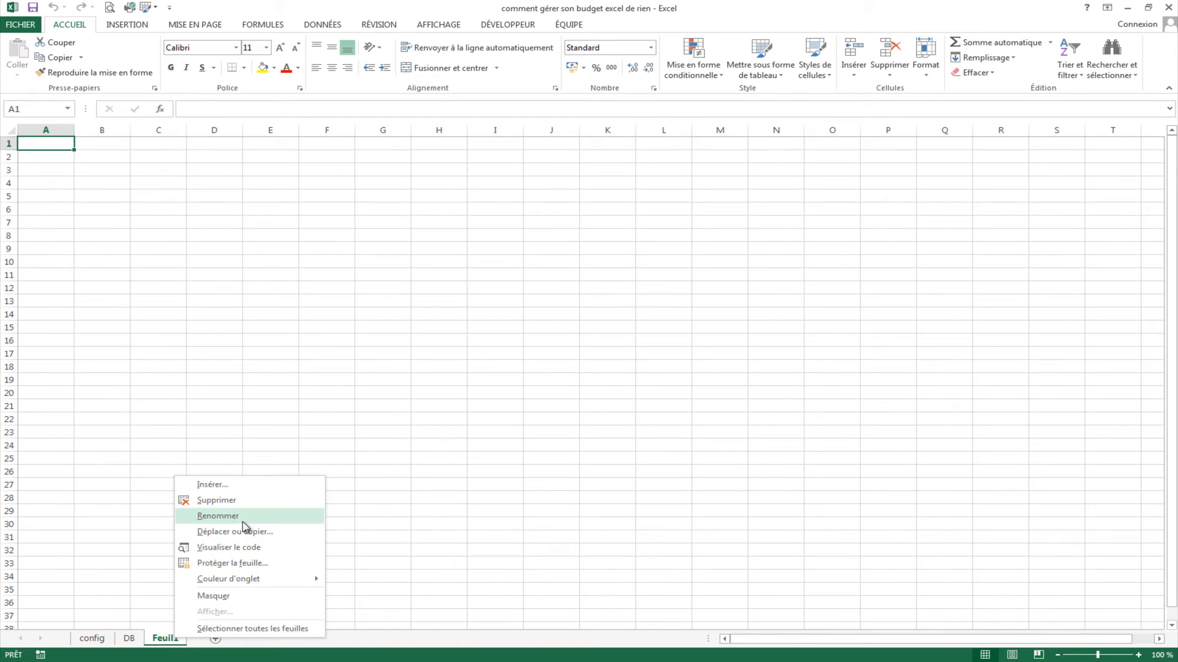
click(242, 519)
text(budget)
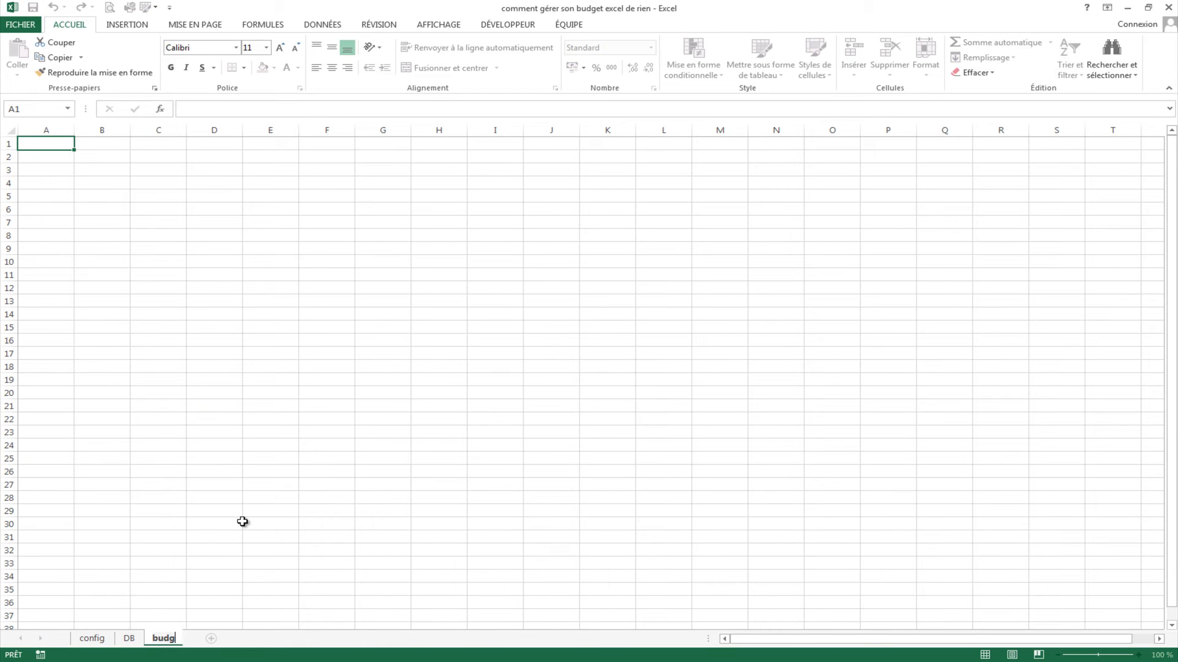
key(Return)
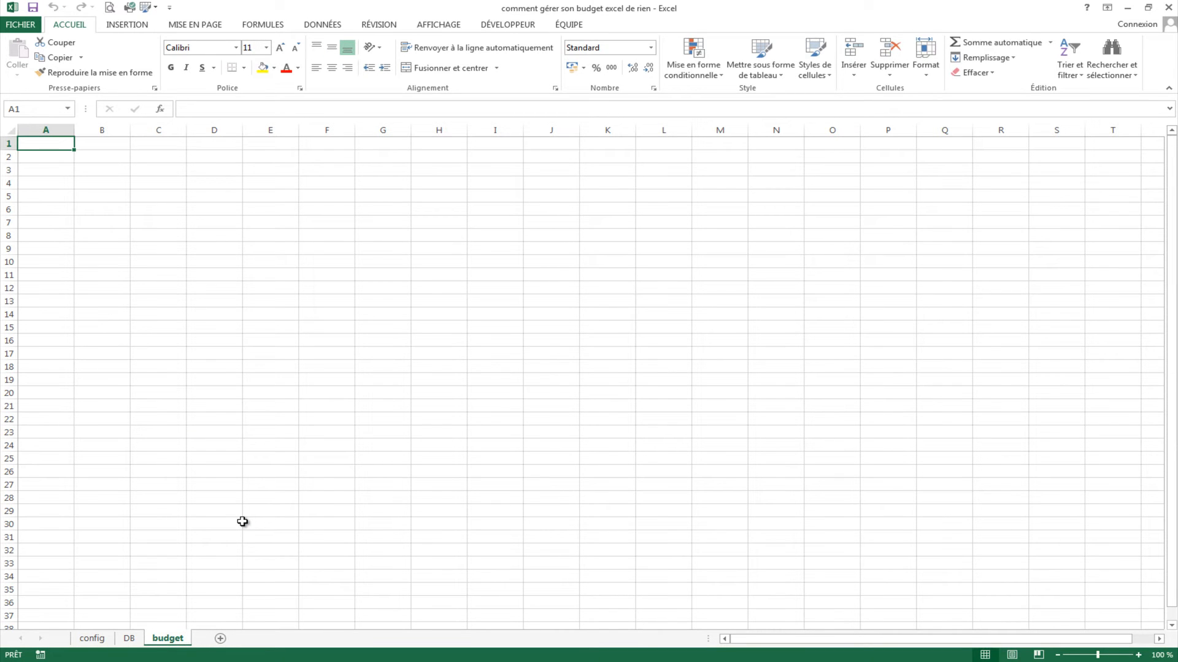
On the config sheet, filter the catégorie/sous-catégorie table's catégorie column to exclude divers, immobilier, mobilier and professionnel
click(100, 640)
scroll(712, 466, up, 8)
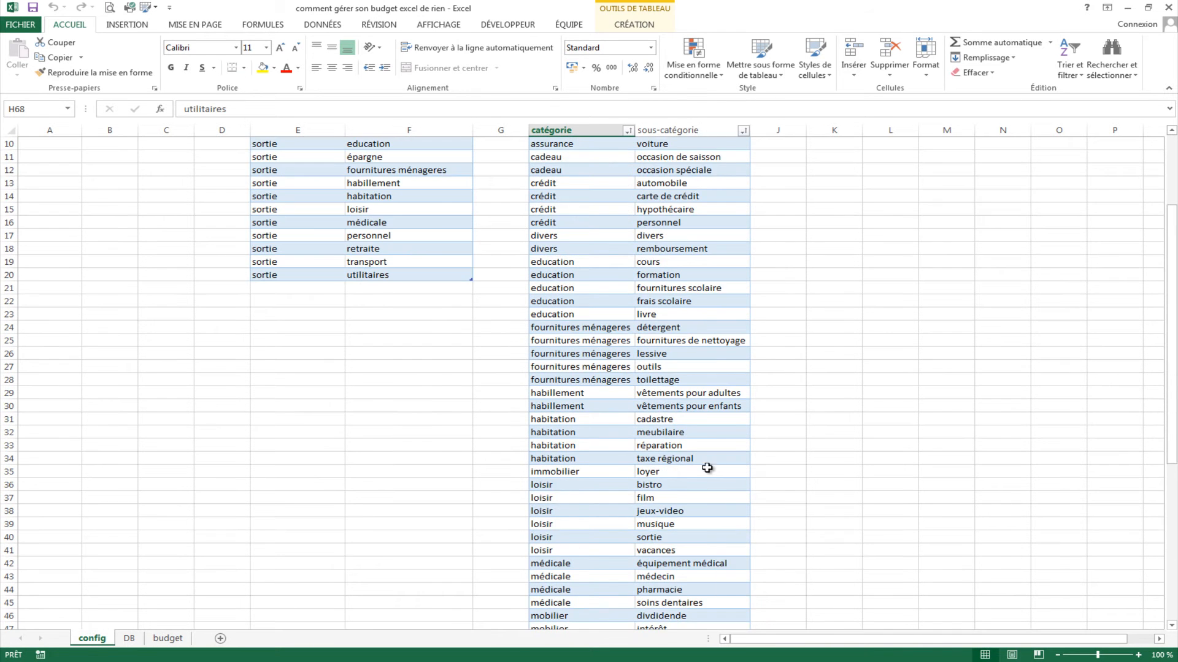
scroll(707, 468, up, 3)
click(627, 144)
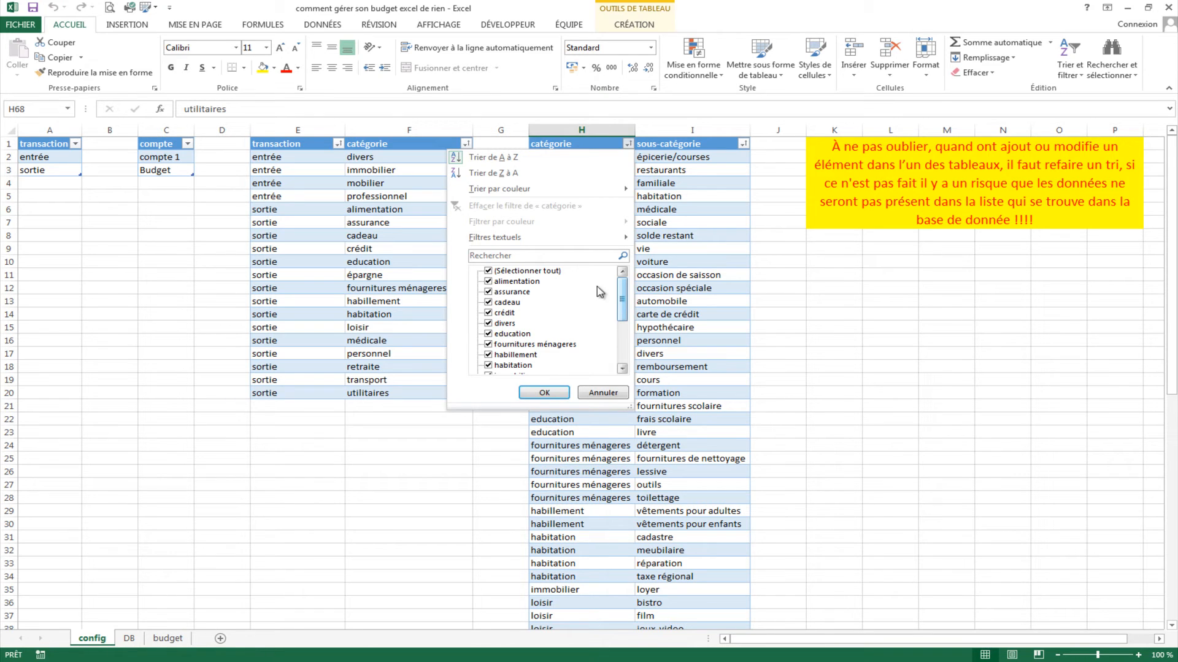
click(489, 323)
drag(627, 316, 626, 358)
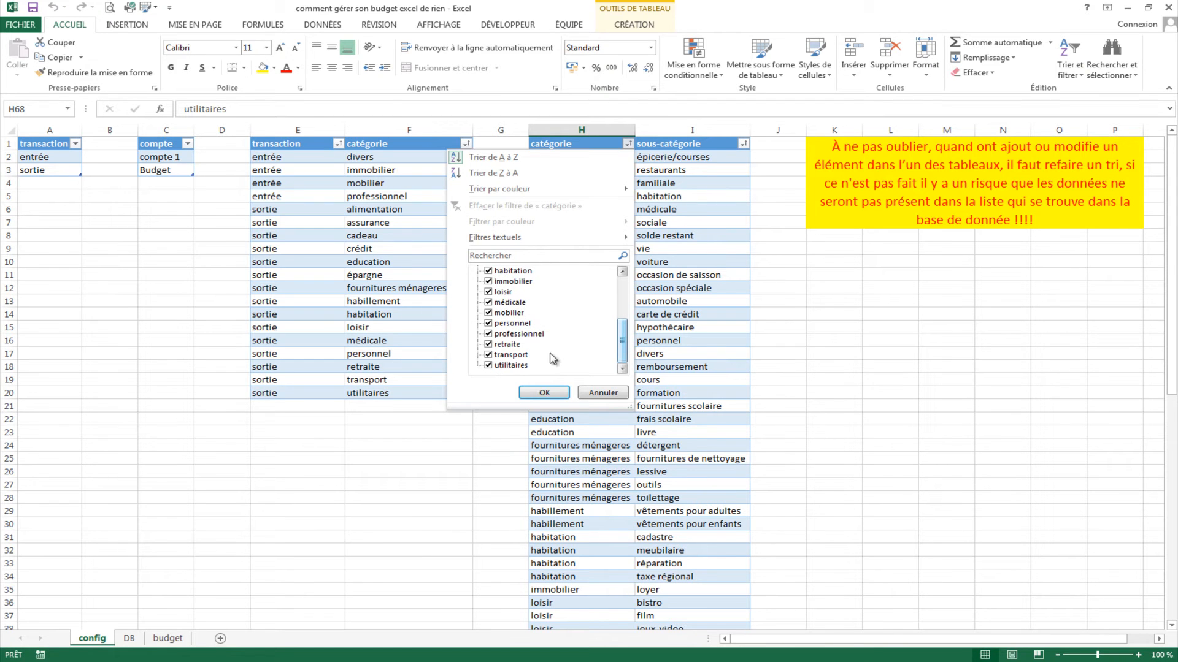
click(489, 313)
click(489, 334)
drag(621, 351, 621, 346)
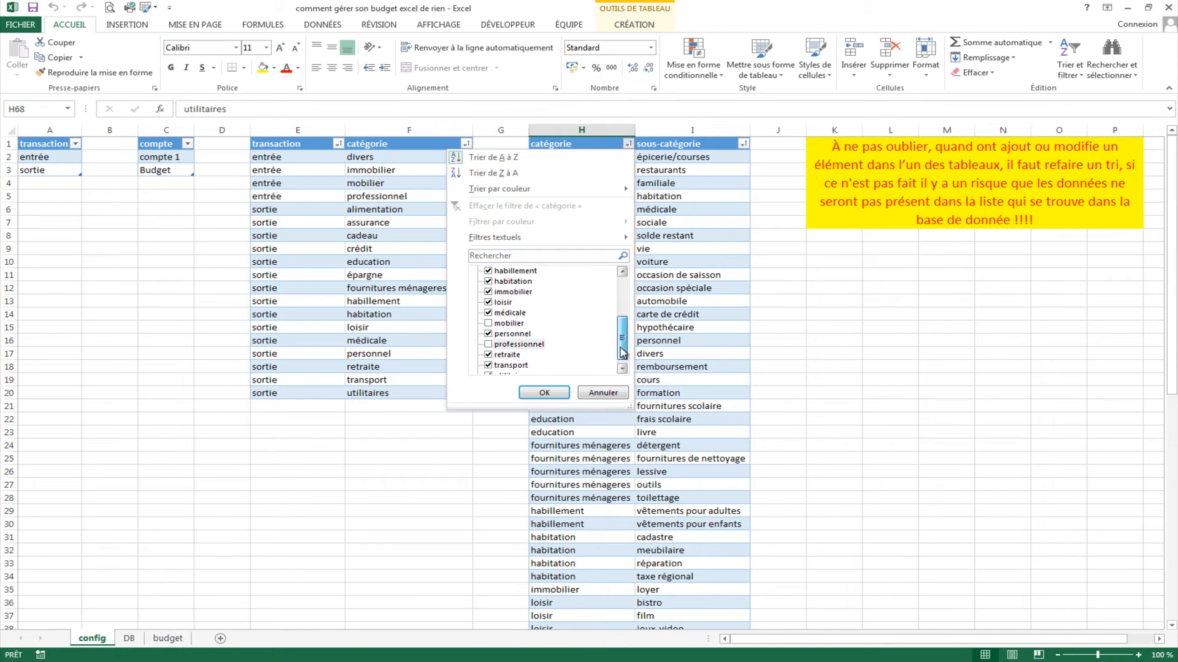
click(487, 292)
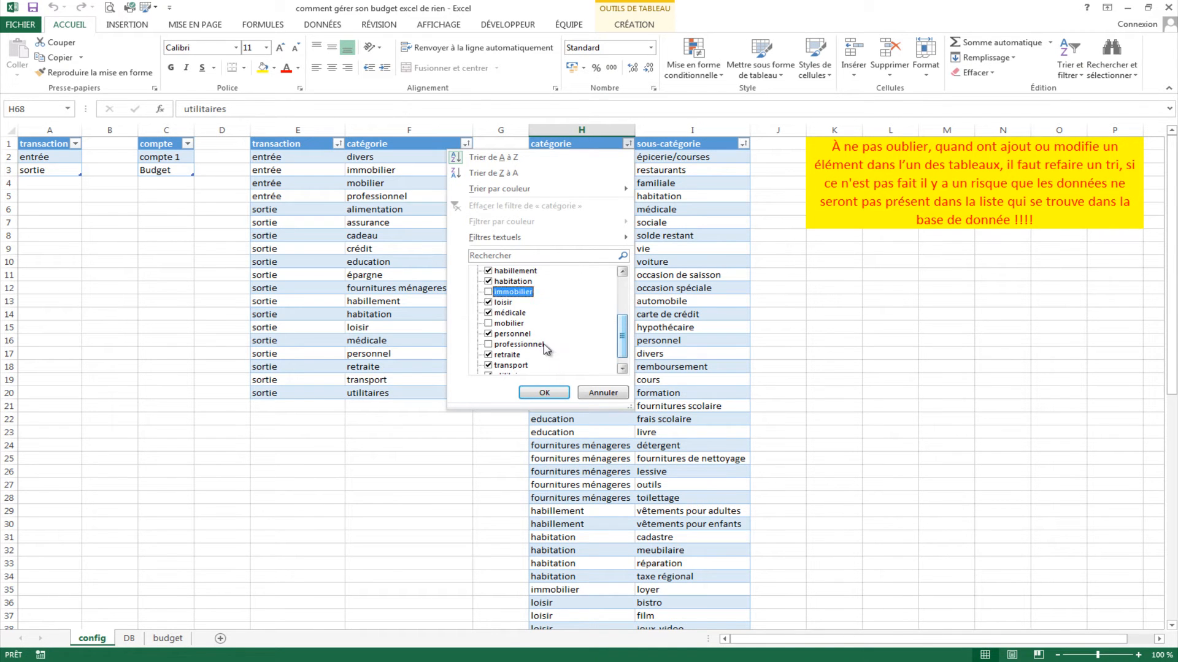
click(544, 392)
click(809, 423)
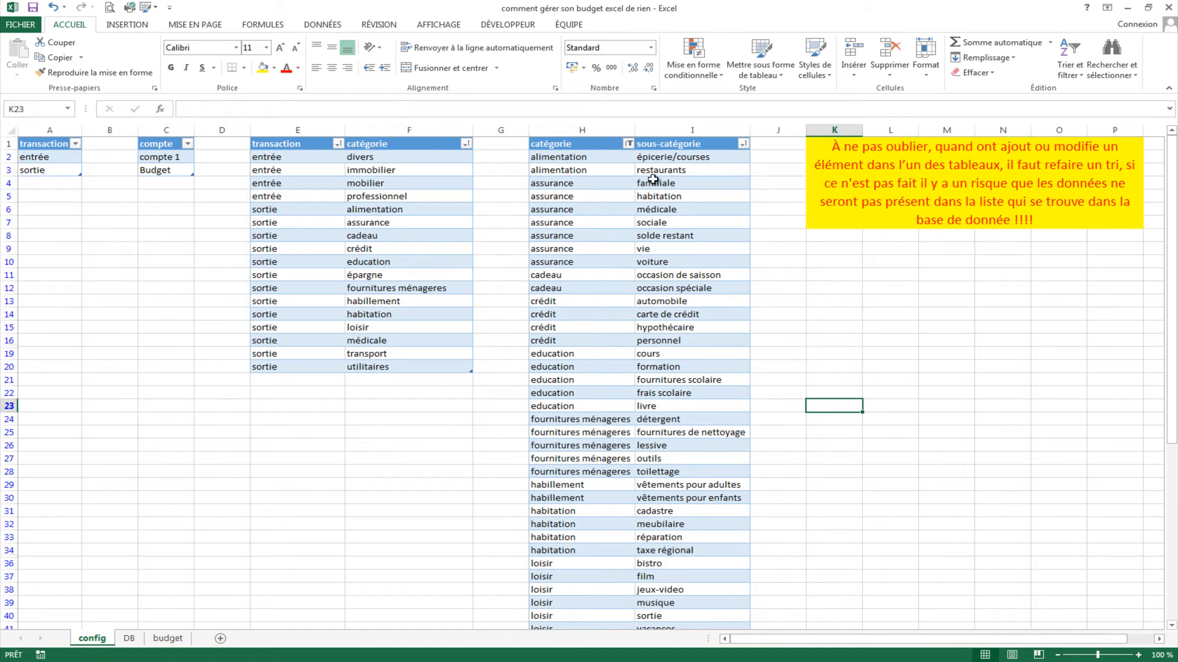
Copy the filtered catégorie/sous-catégorie table, paste it as values at A1 of the budget sheet, and autofit columns A and B
click(563, 146)
drag(563, 146, 684, 603)
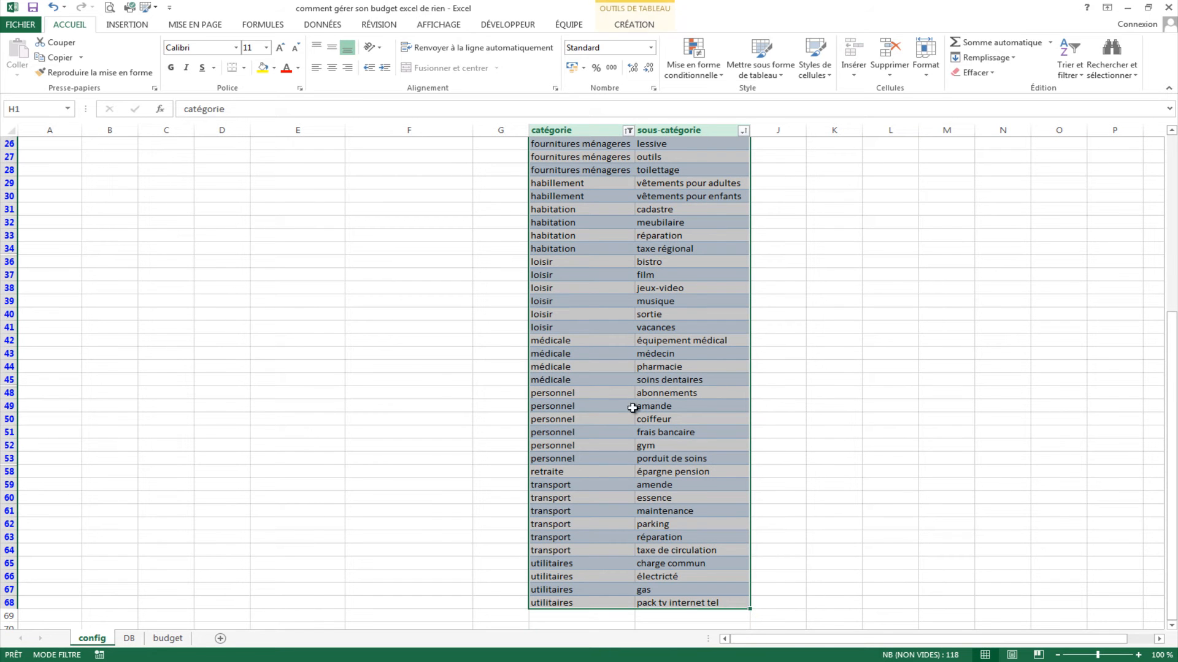
key(ctrl+c)
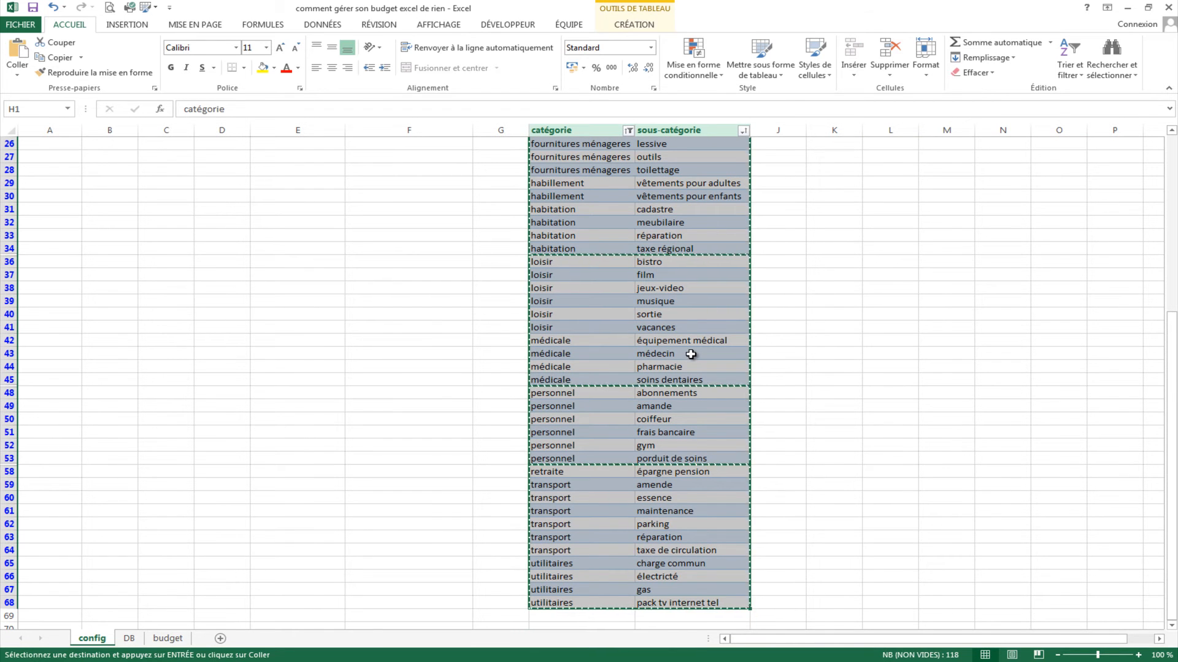
click(174, 642)
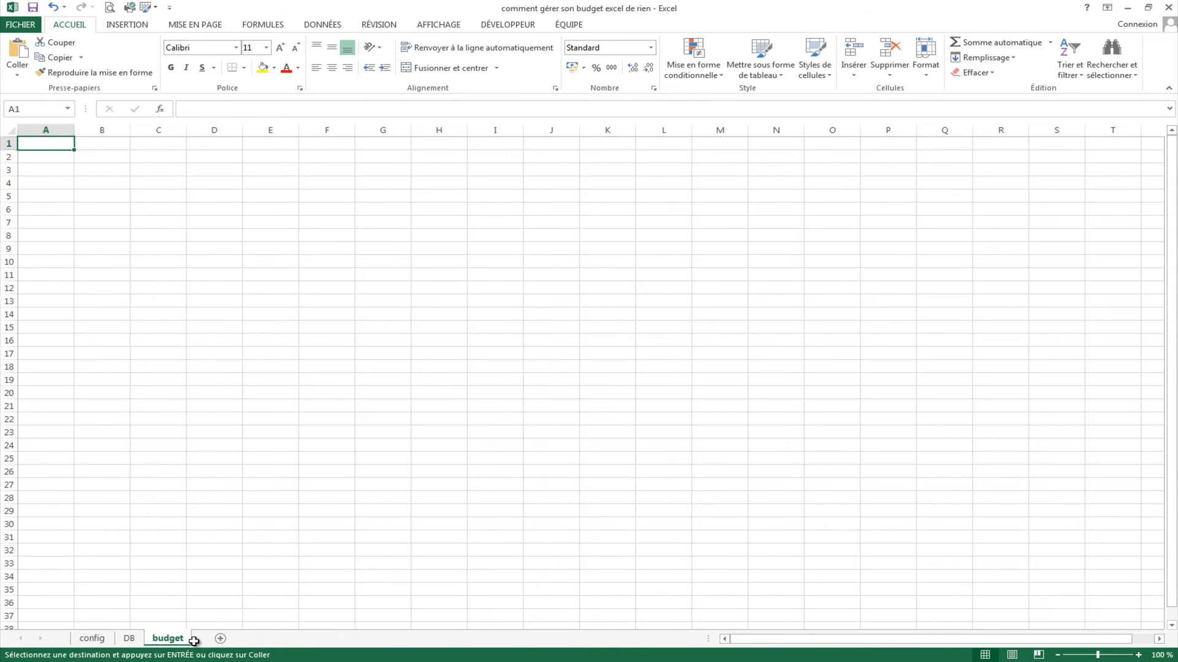
right_click(34, 146)
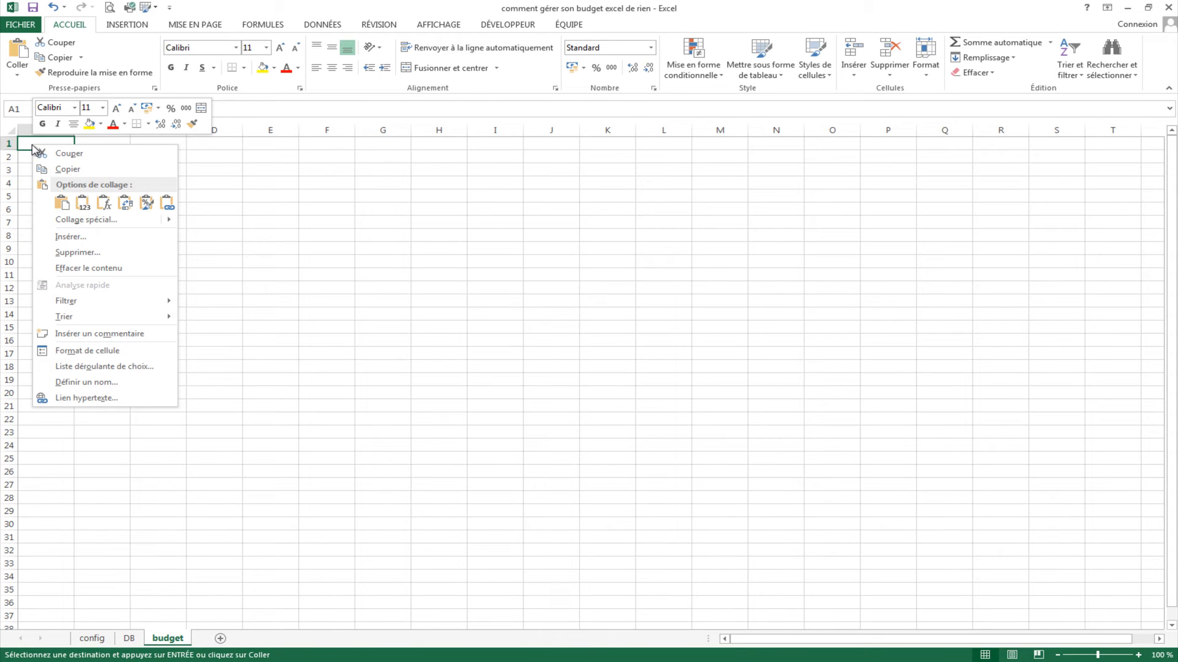
click(83, 211)
click(325, 222)
double_click(72, 129)
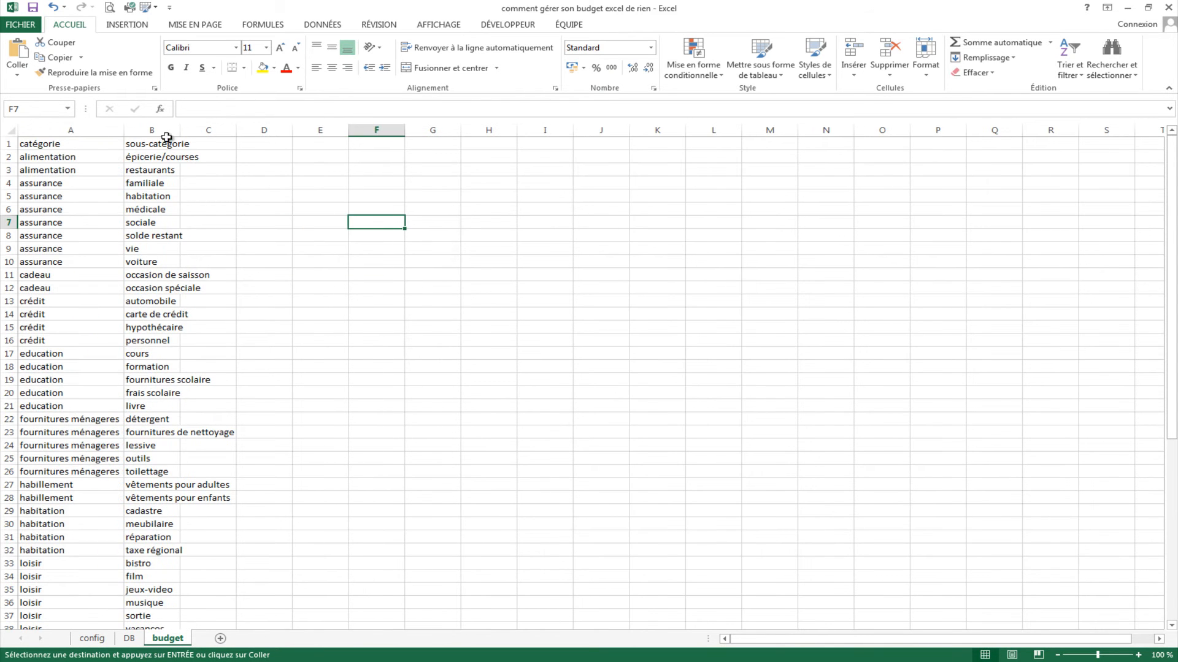
double_click(180, 130)
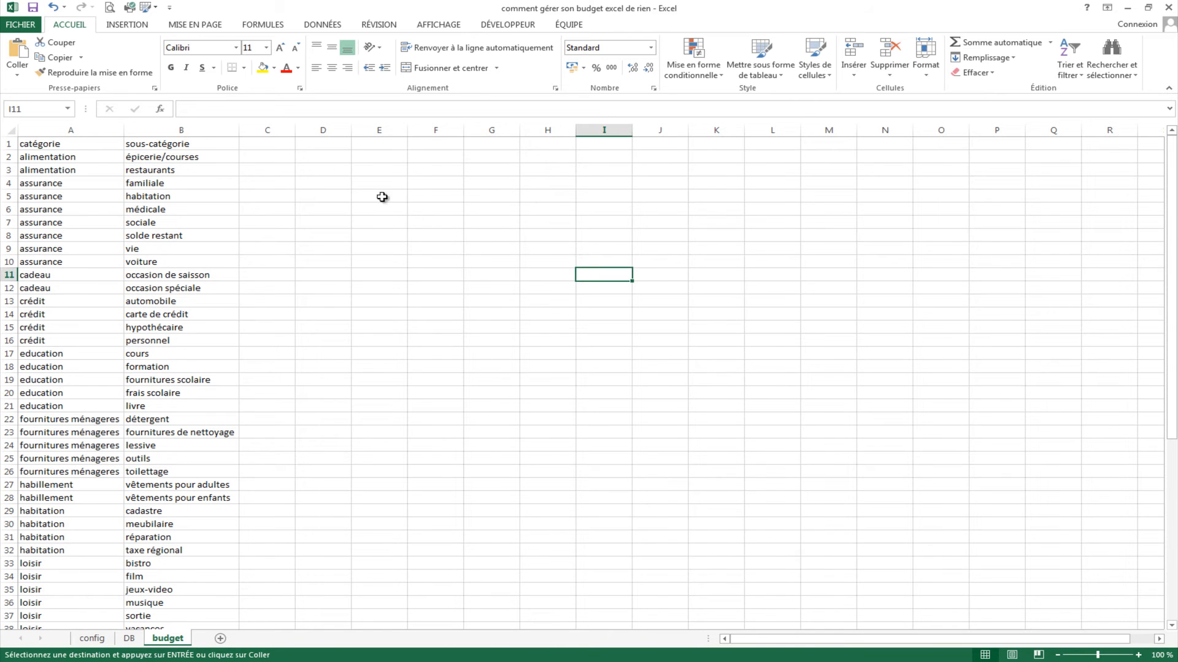
Enter the period headers jour, semaine, mois, trimestre, semestre and année in cells C1 to H1
click(267, 143)
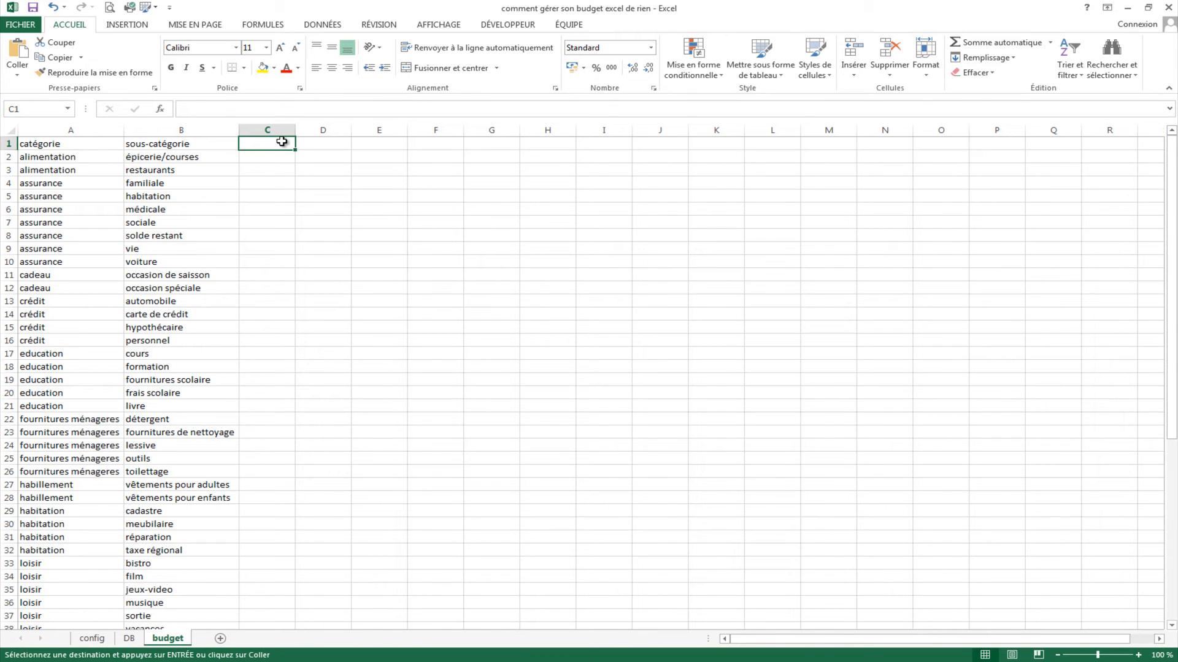
text(jour)
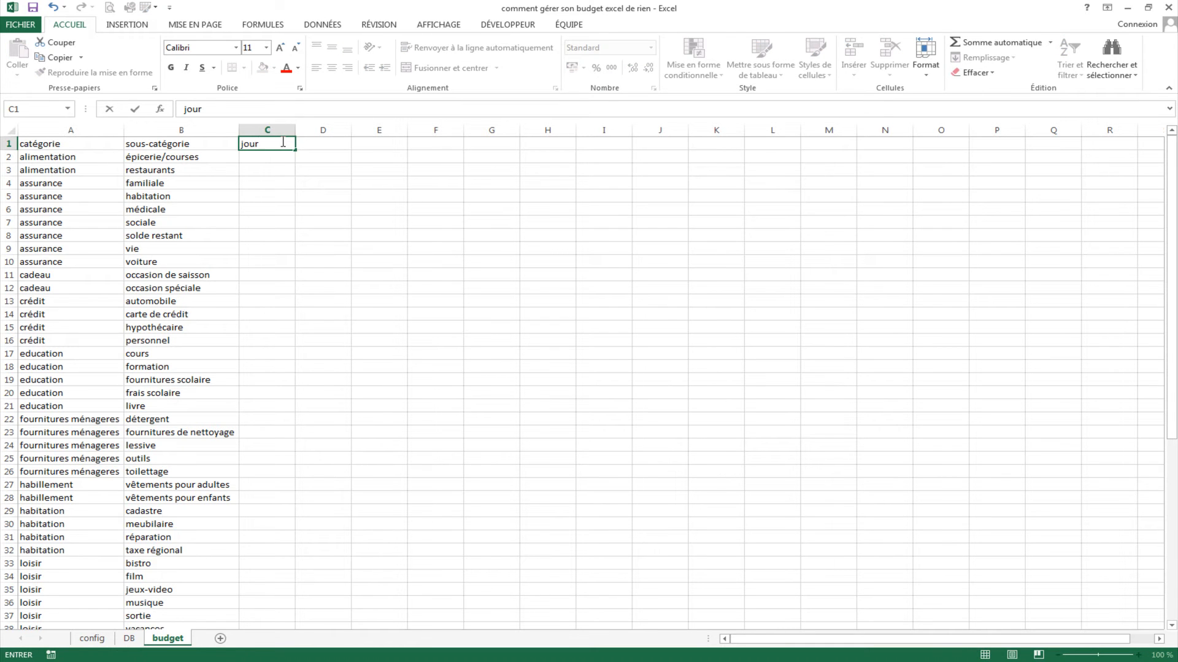
key(Tab)
text(semaine)
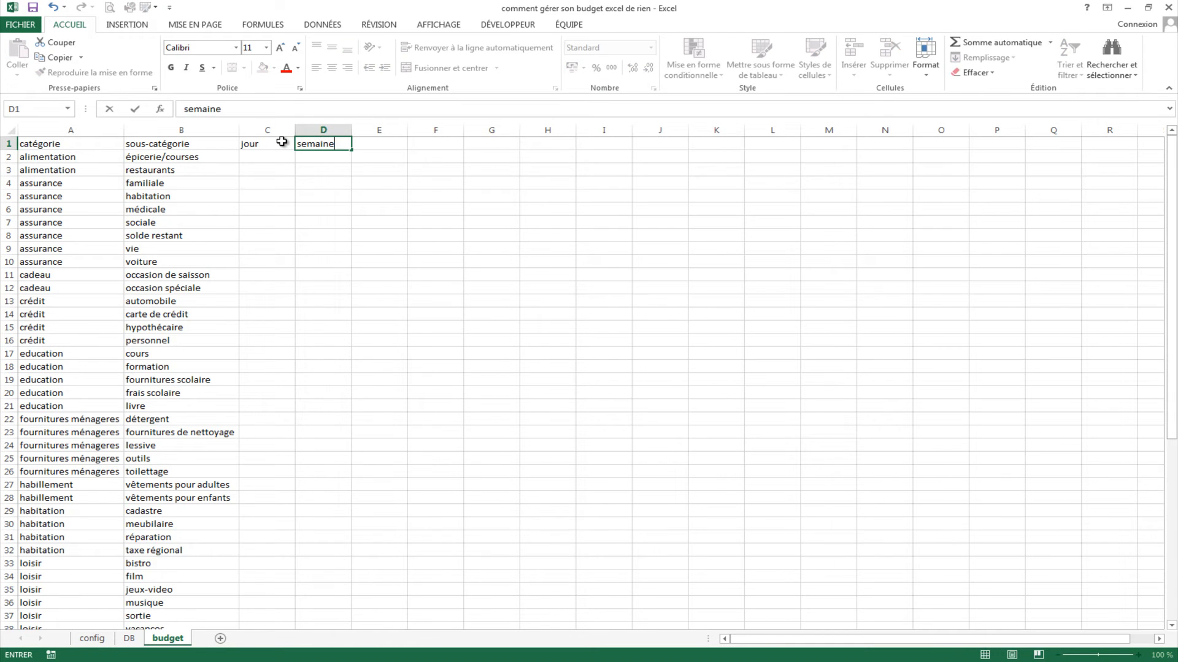
key(Tab)
text(mois)
key(Tab)
text(trim)
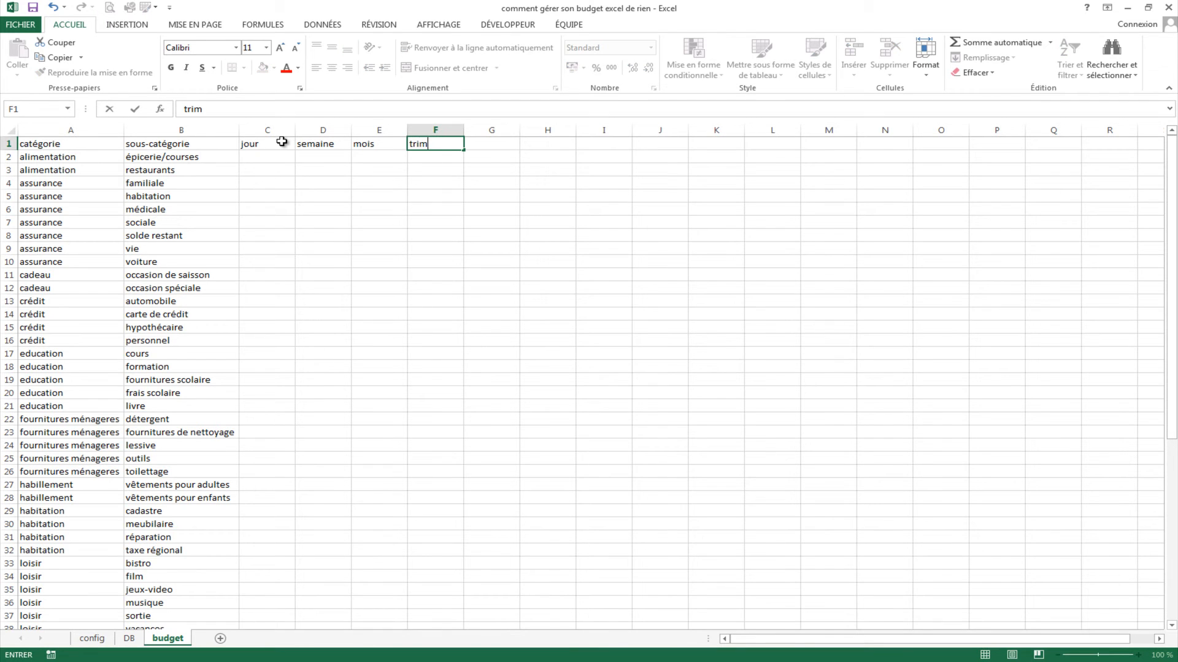
text(estre)
key(Tab)
text(semestre)
key(Tab)
text(année)
key(Tab)
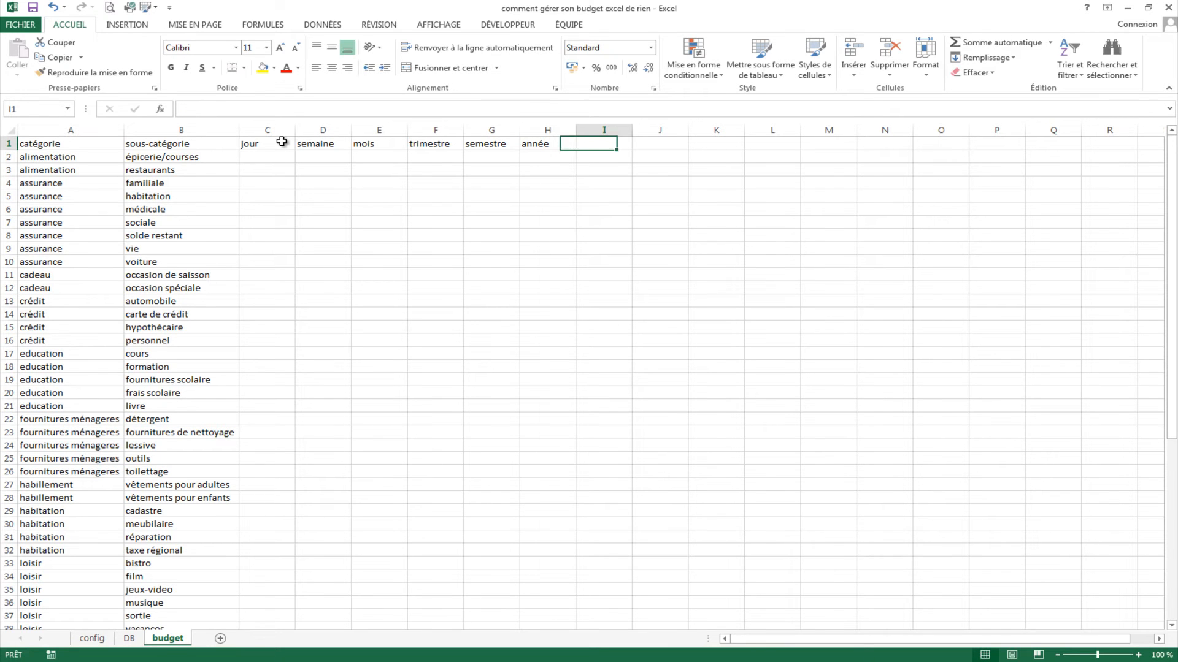
Add the headers supp, vide and total in cells I1 to K1
text(supp)
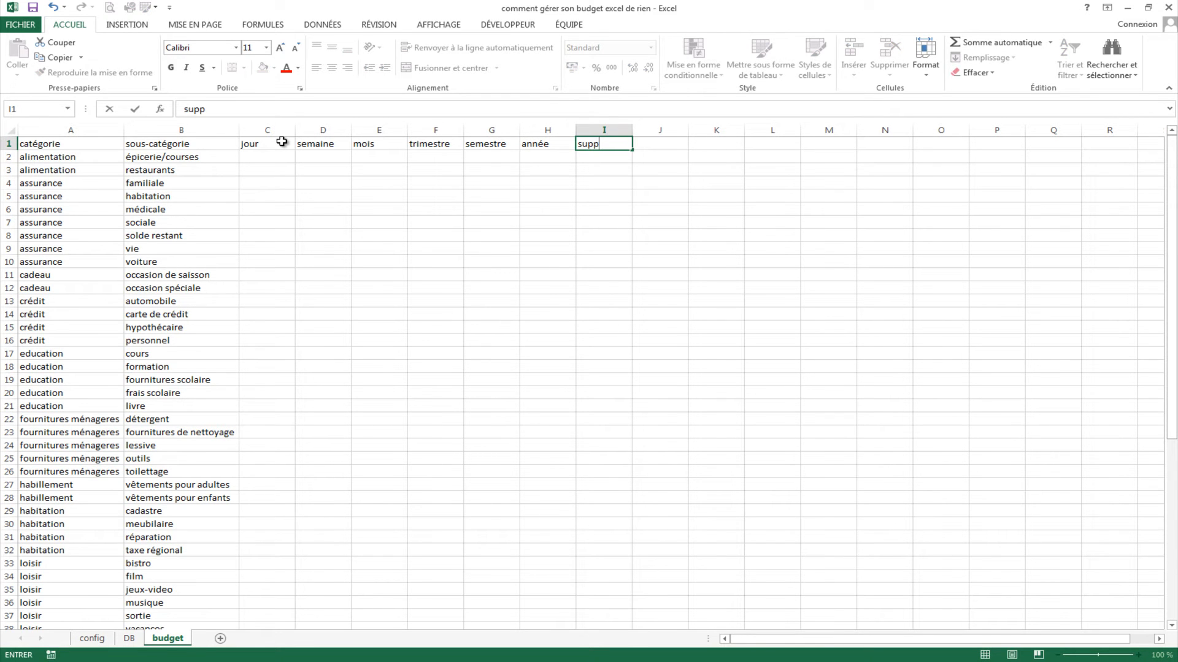
key(Tab)
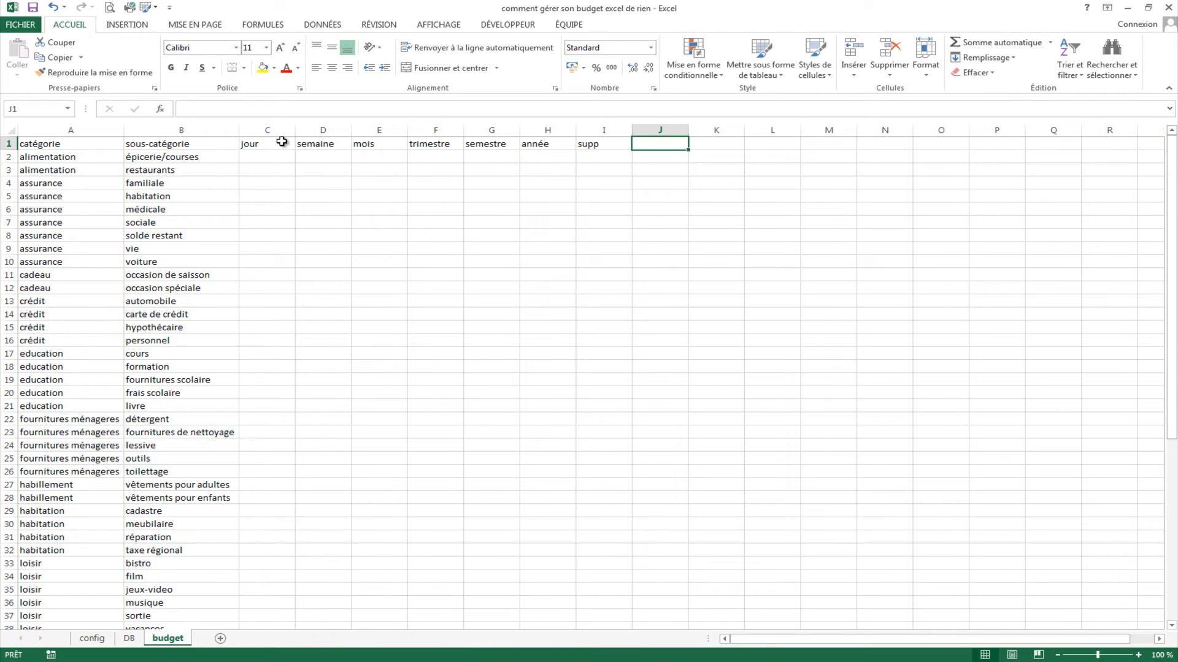
text(vide)
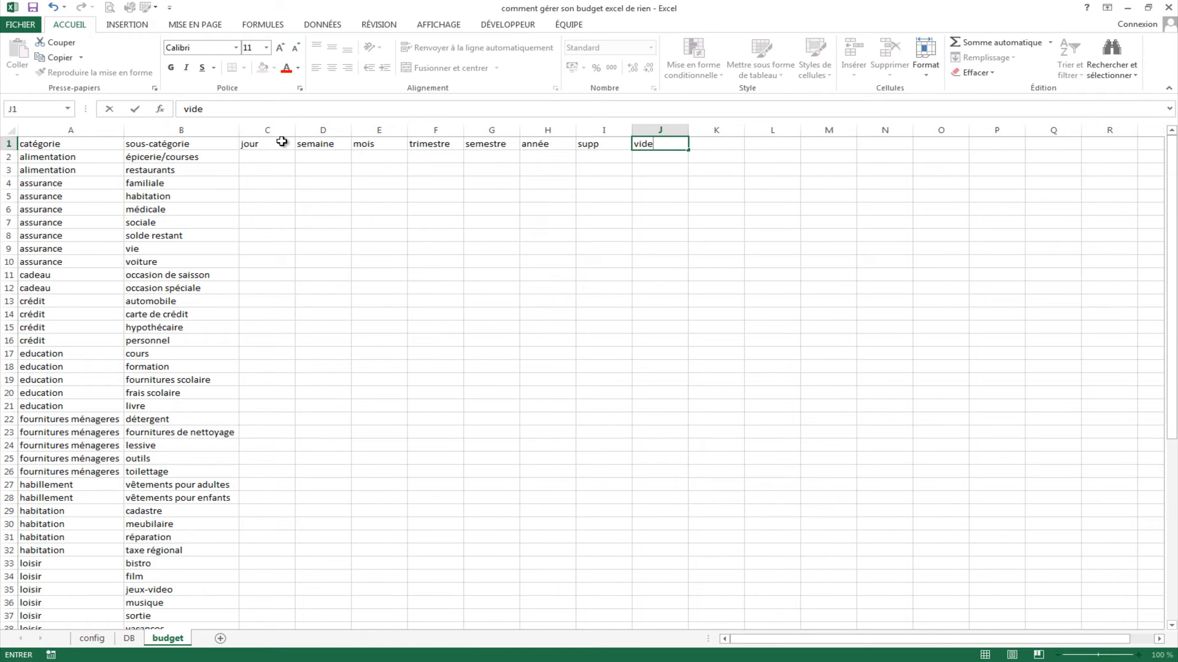
key(Tab)
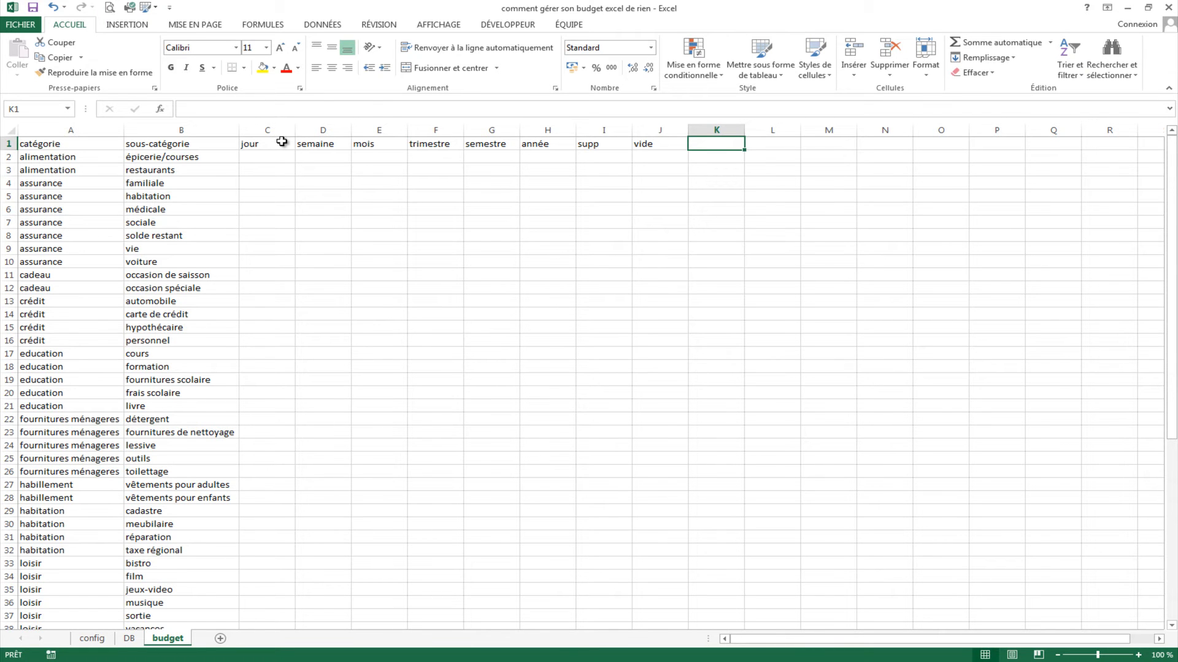
text(total)
key(Return)
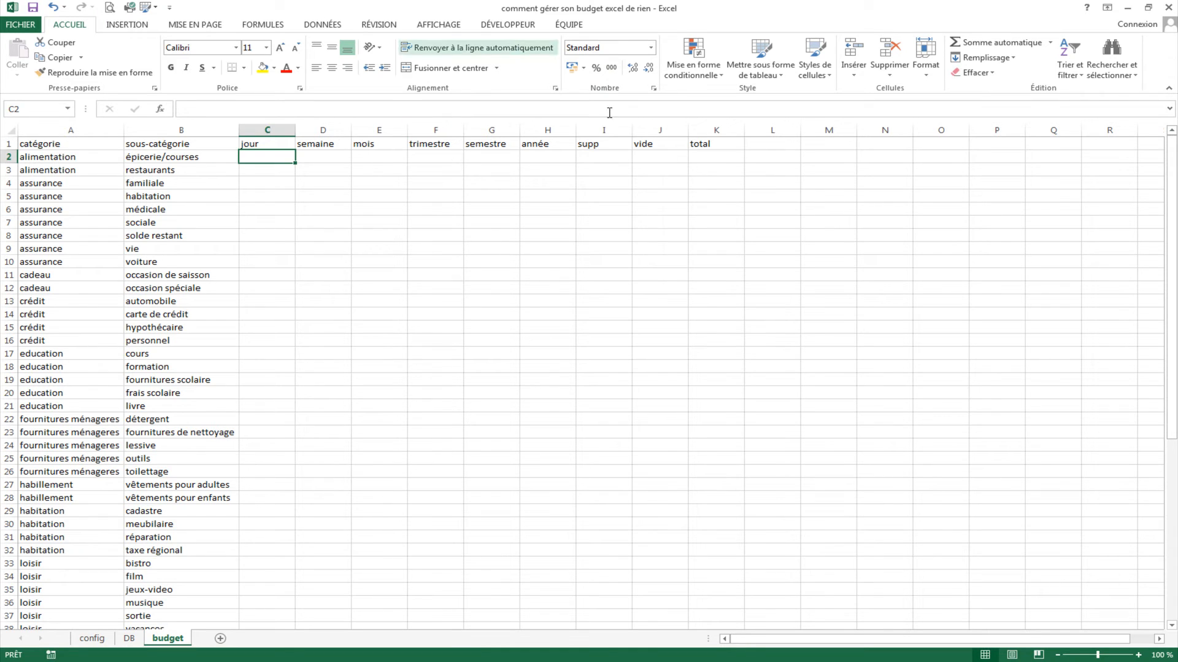
Enter a trial semaine amount of 100 for épicerie/courses in D2
click(702, 156)
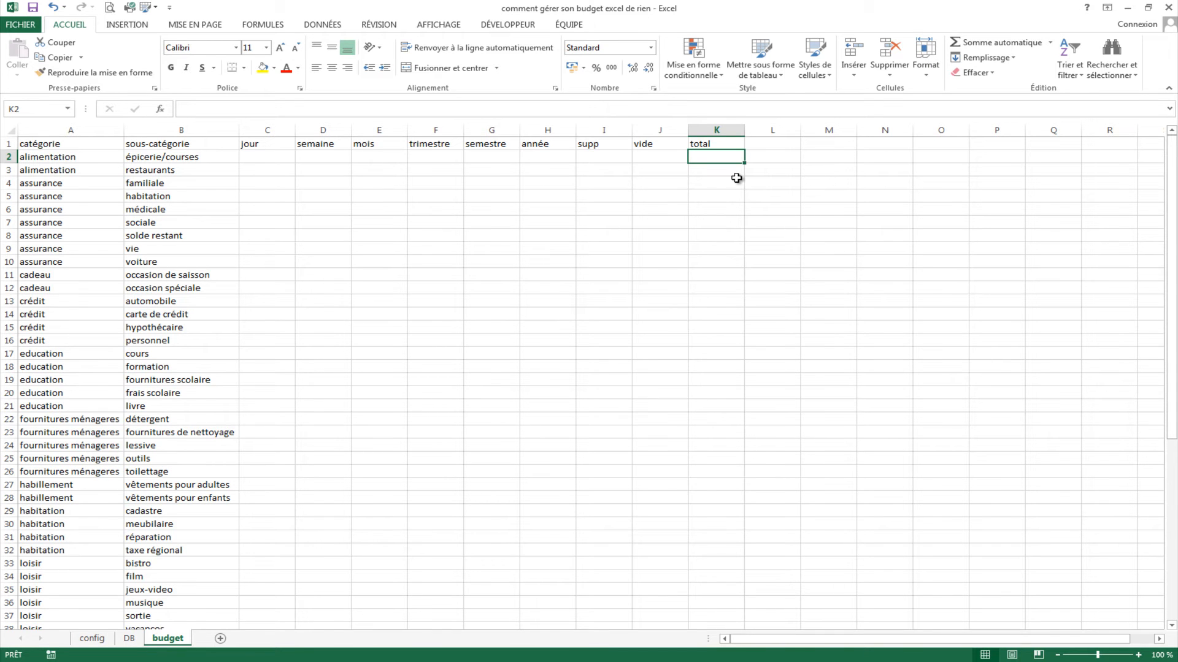
click(331, 155)
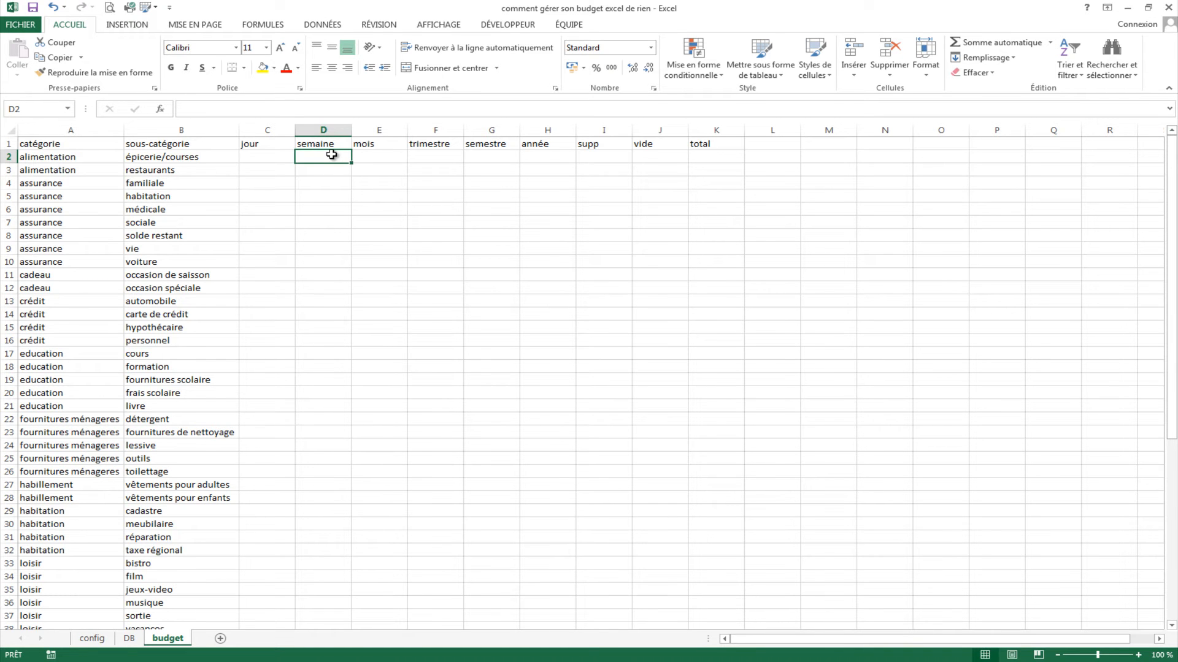
text(100)
key(Tab)
key(Tab)
key(Tab)
key(Tab)
key(Tab)
key(Tab)
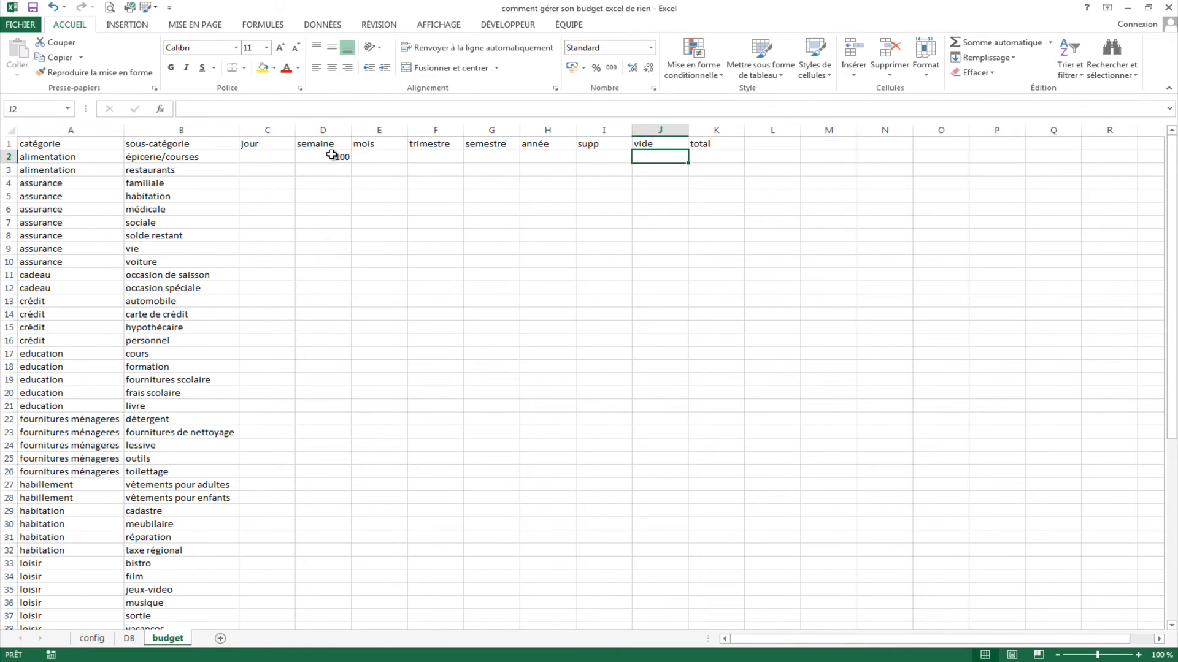
key(Tab)
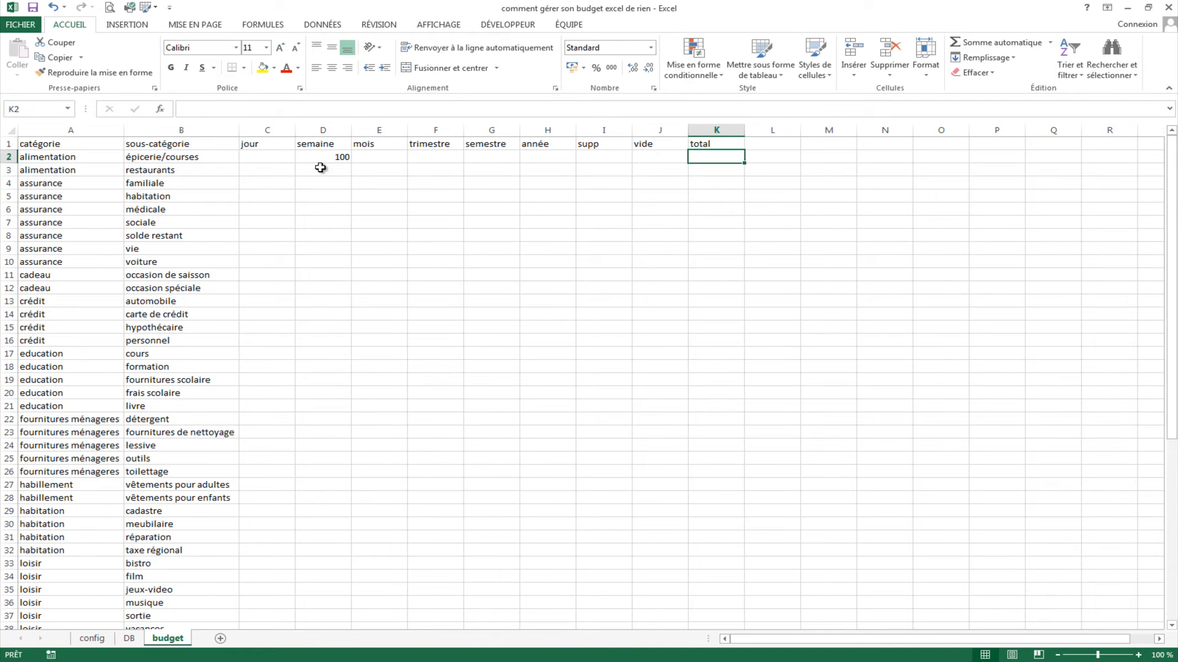
Clear the trial semaine amount from the épicerie/courses row
click(343, 158)
key(Right)
key(Right)
key(Right)
key(Right)
key(Right)
key(Right)
key(Right)
Enter the yearly multipliers 365, 52, 12, 4, 2 and 1 for jour through année in cells C2 to H2
click(273, 155)
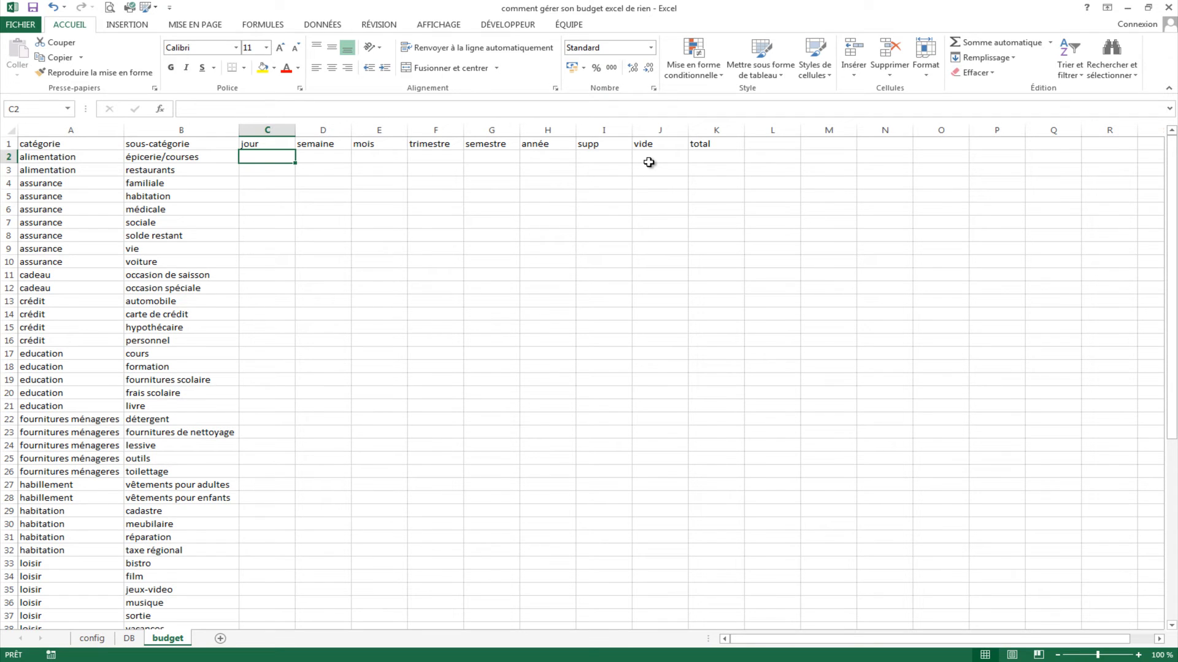
text(365)
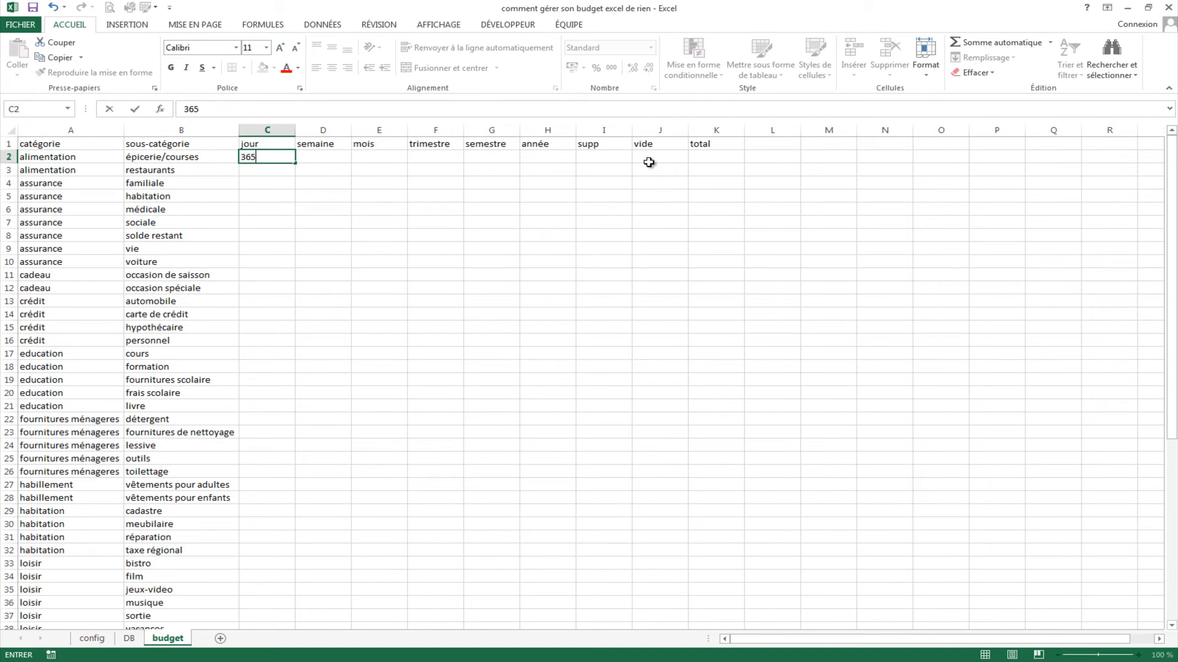
key(Tab)
text(5)
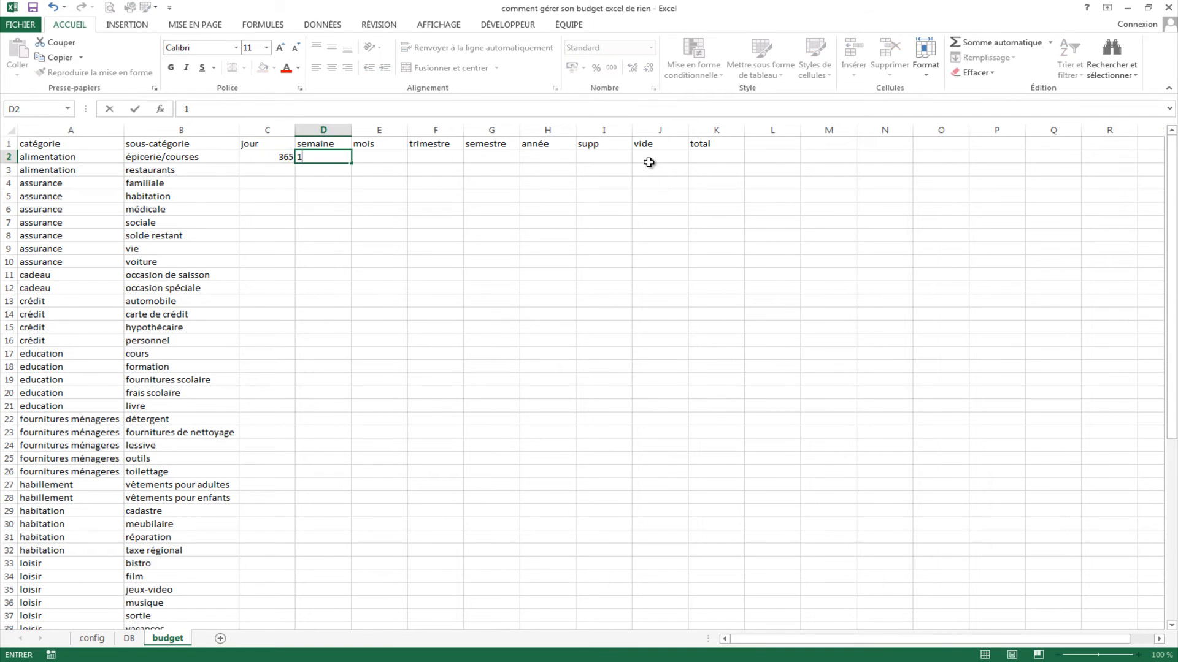
key(BackSpace)
text(52)
key(Tab)
text(12)
text(4)
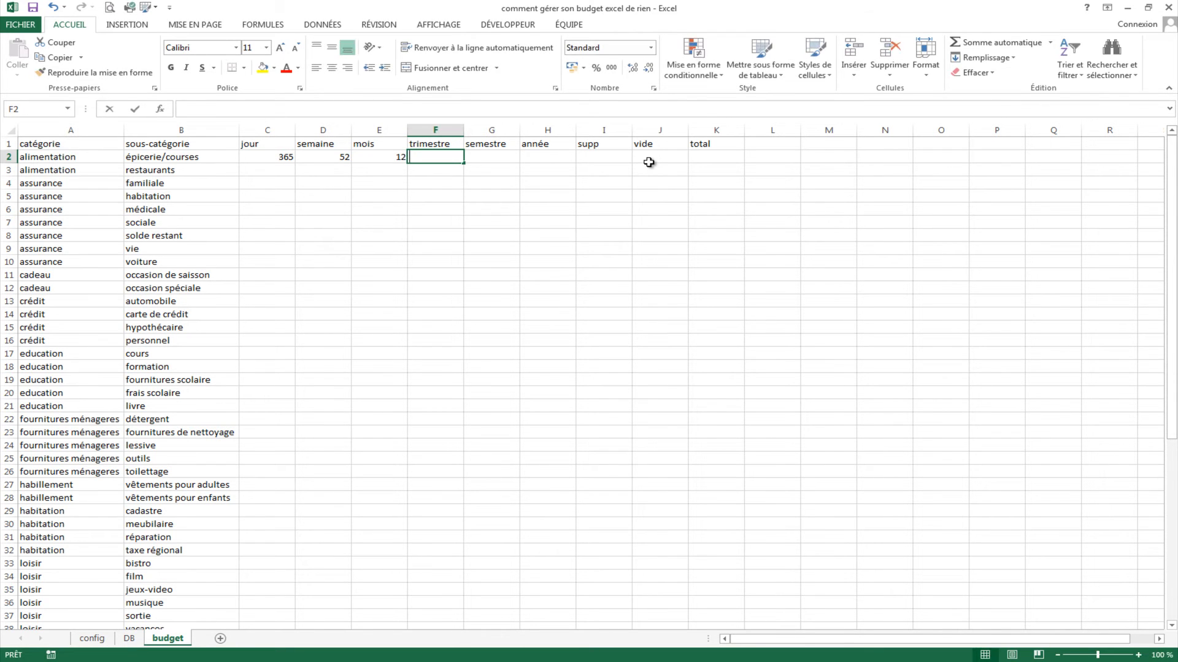
key(Tab)
text(2)
key(Tab)
text(1)
key(Tab)
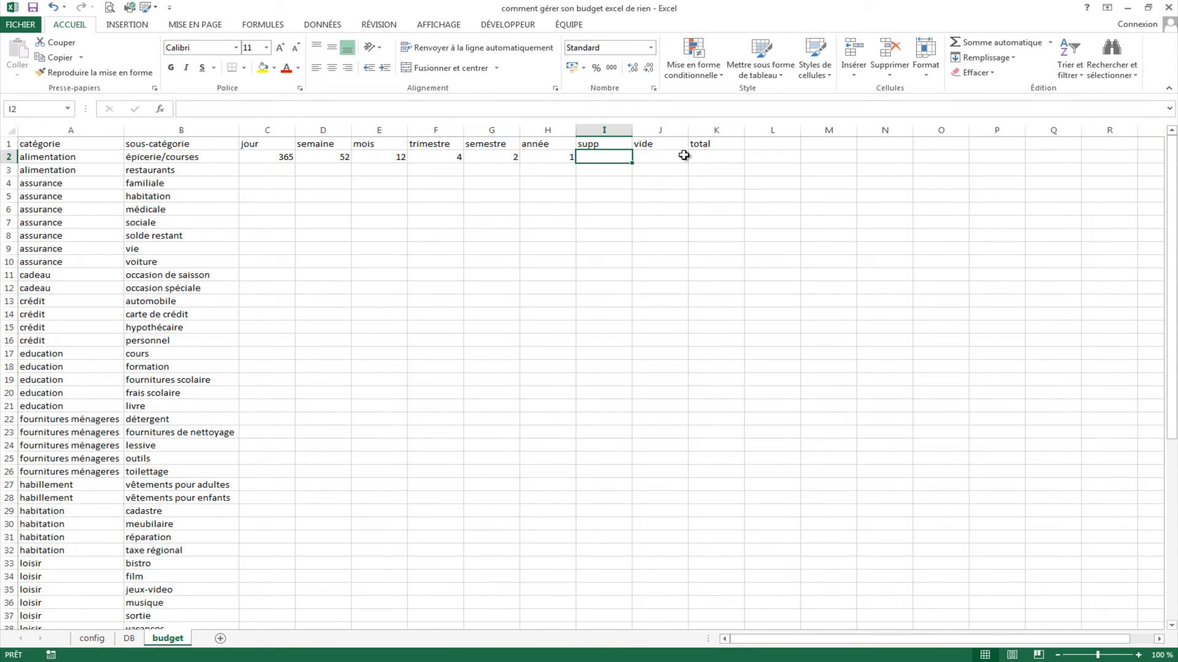
Start the total formula in K2 with the jour condition =si(C2>0;(C2*365)+I2;
click(715, 153)
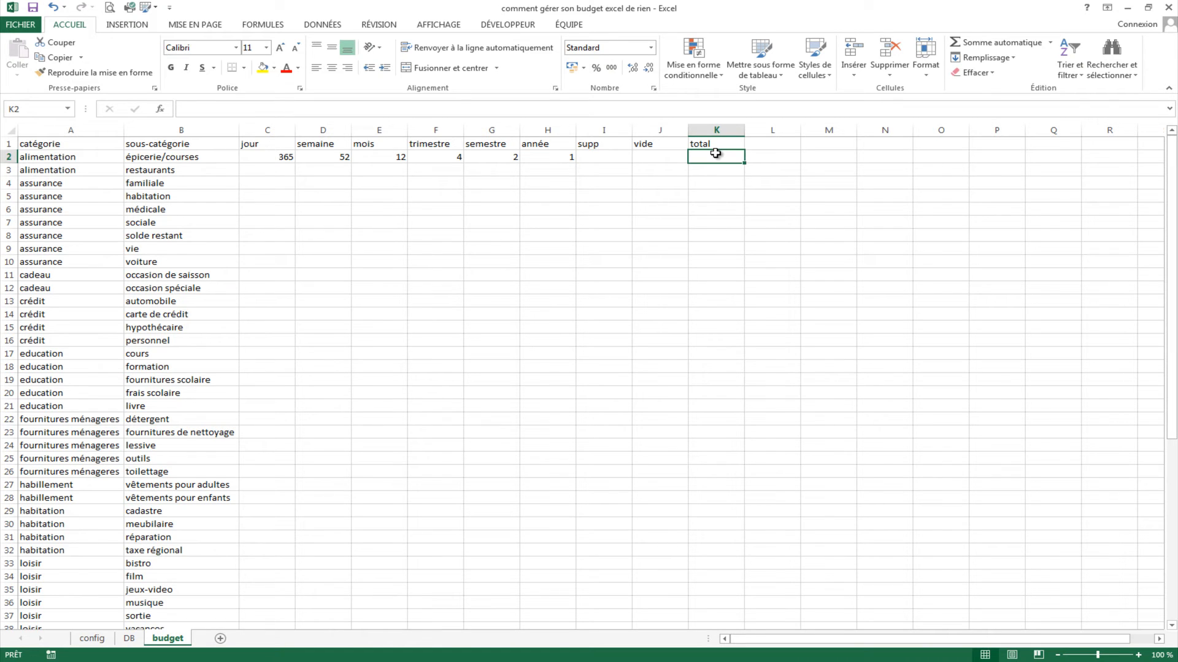
text(=si()
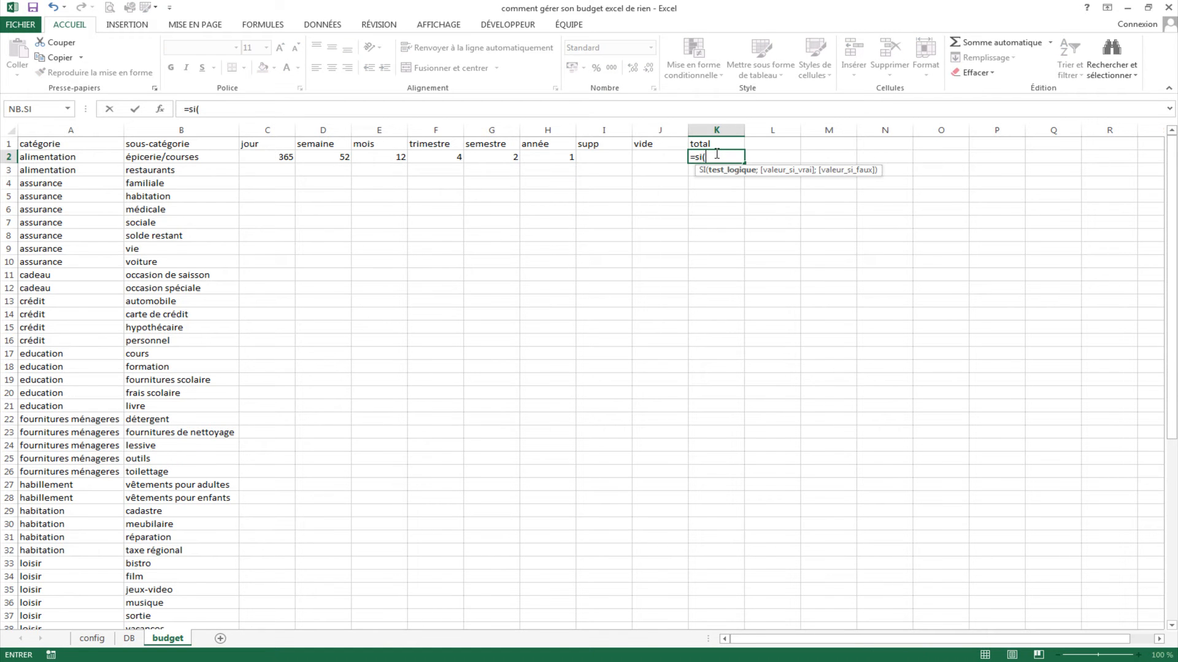
click(245, 159)
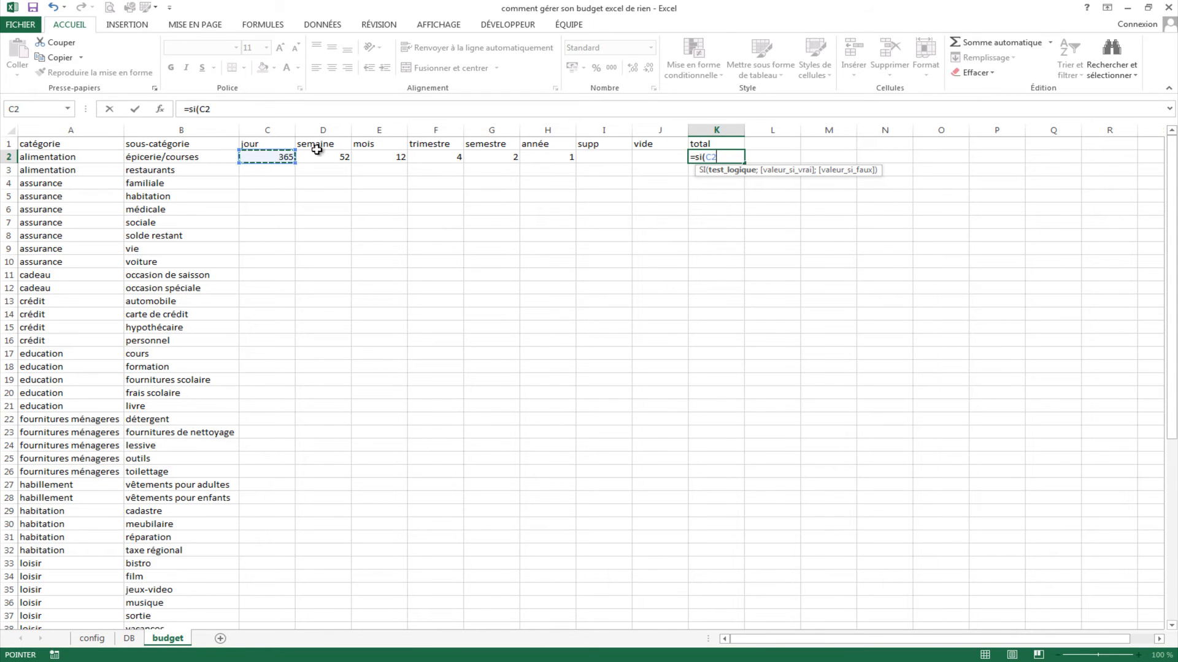
text(>0;)
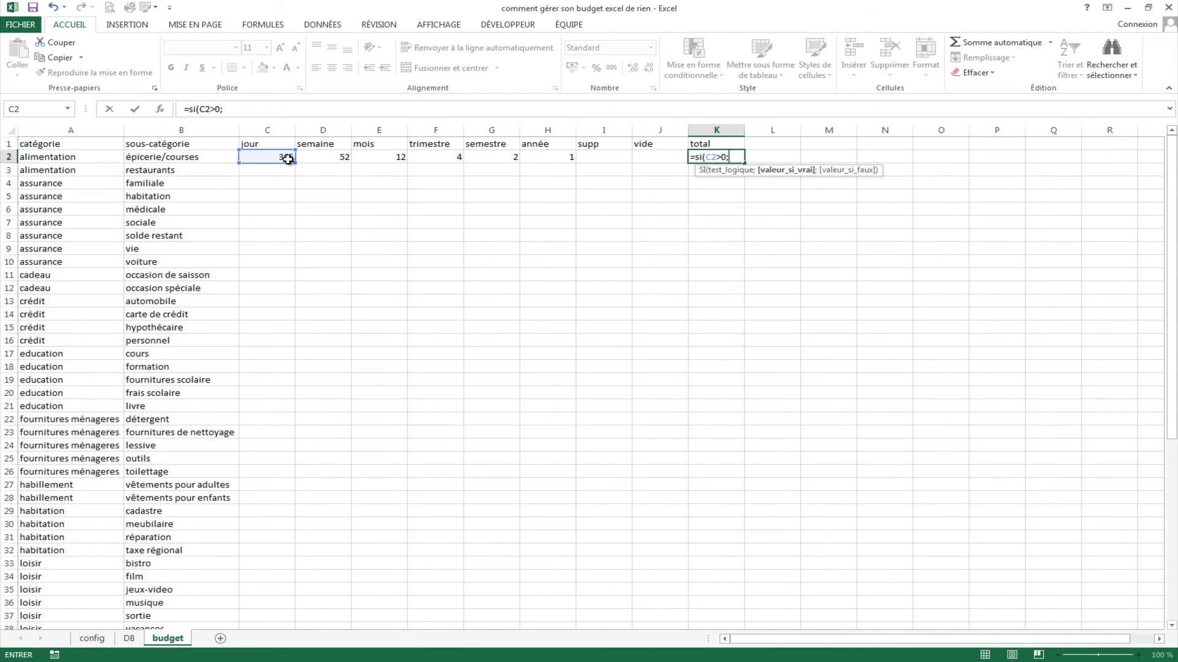
click(287, 158)
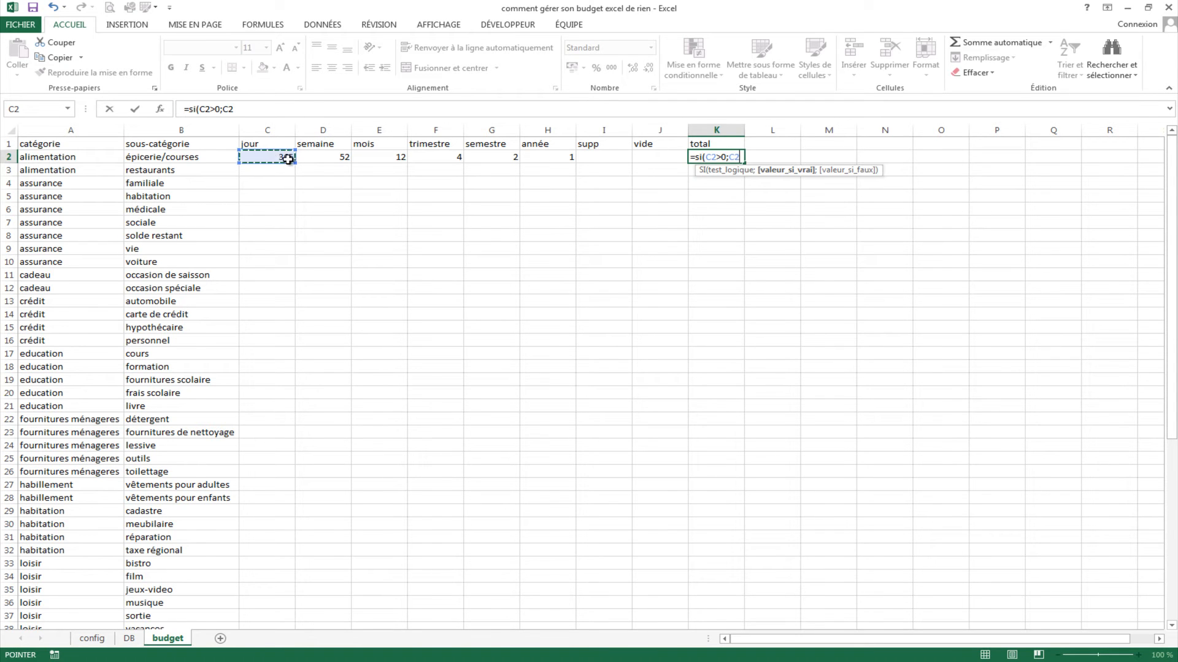
key(BackSpace)
key(BackSpace)
key(BackSpace)
text(;()
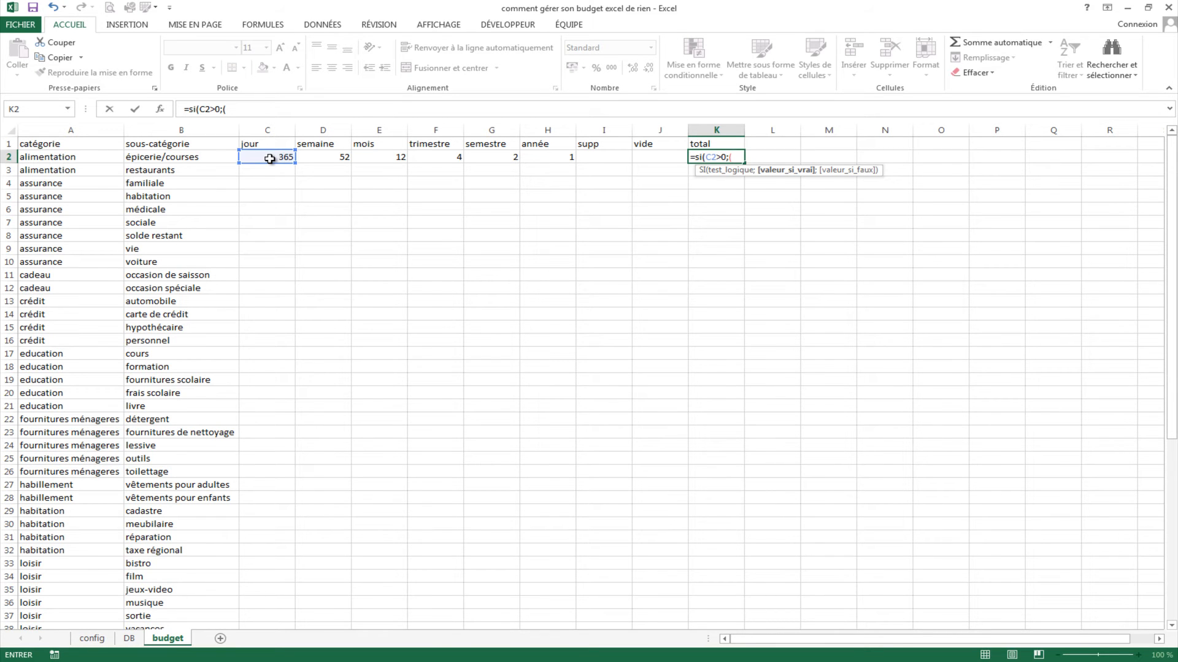
click(270, 159)
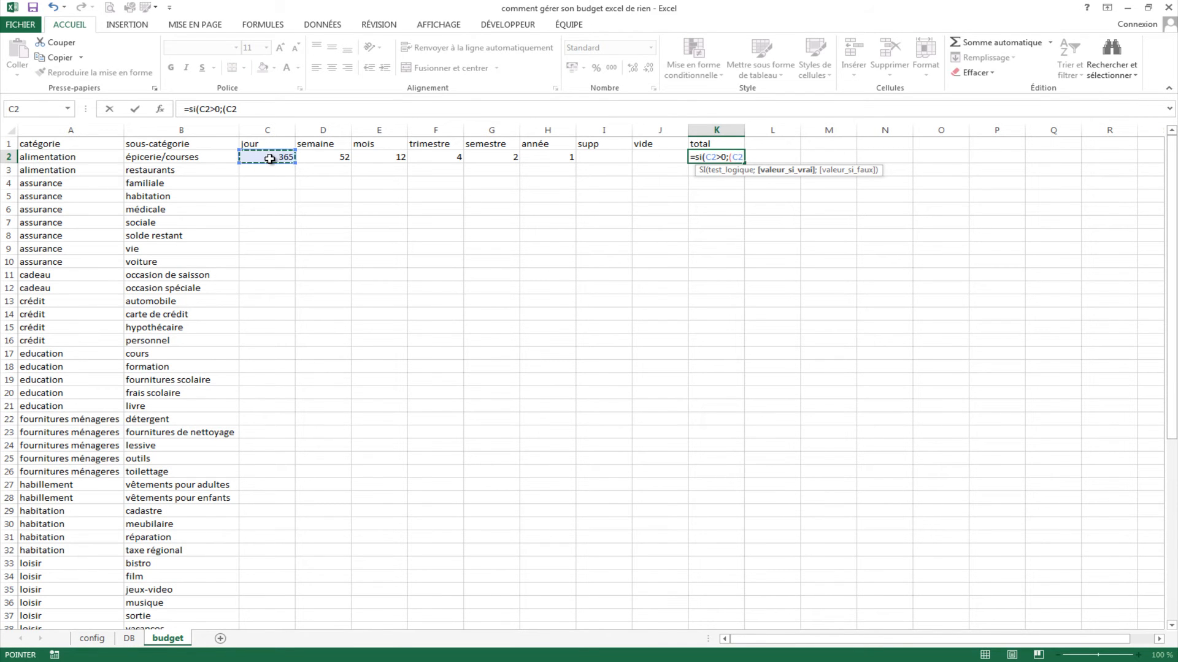
text(*365)+)
click(616, 155)
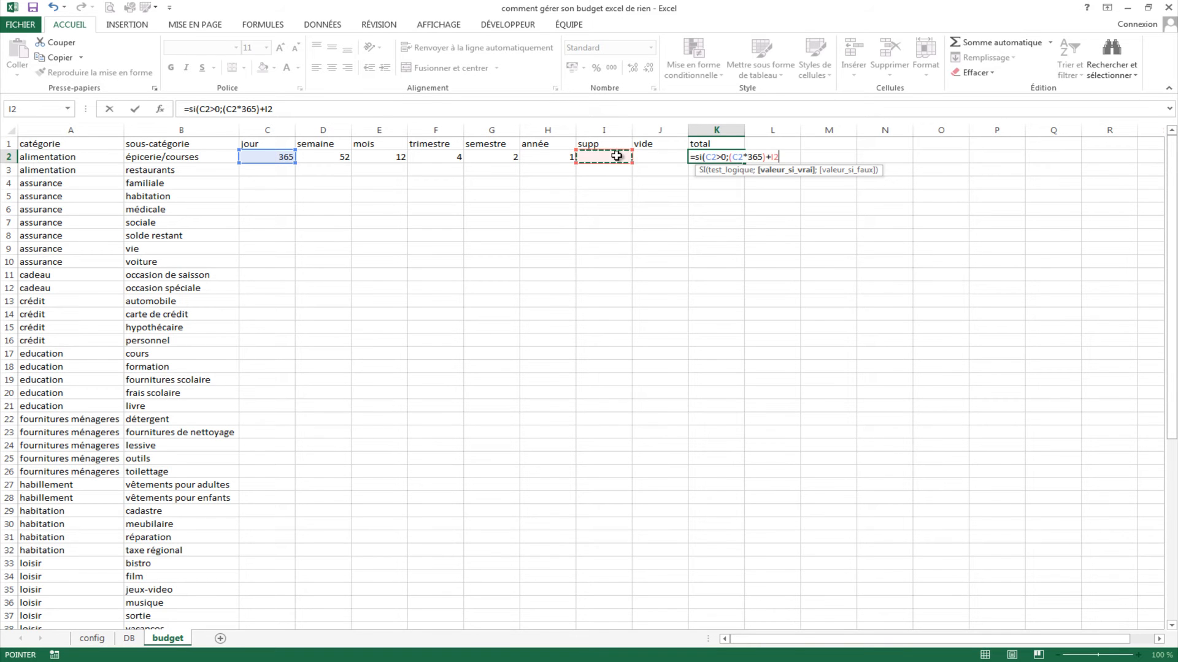
text(;)
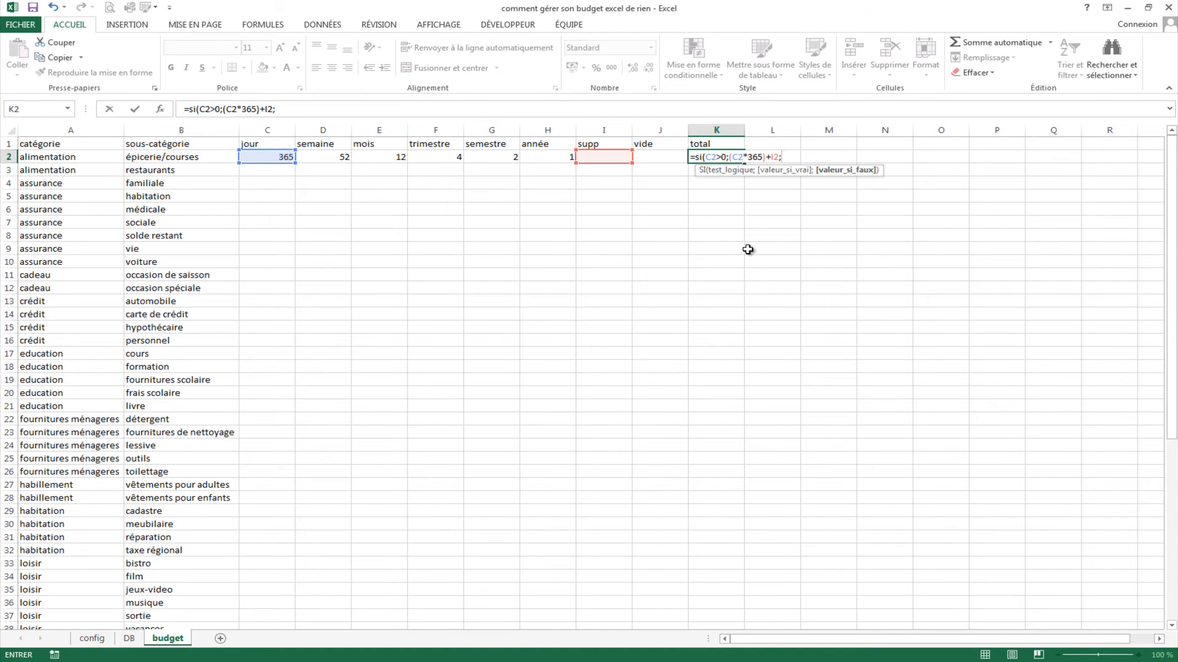
Nest the semaine condition si(D2>0;(D2*52)+I2; in the K2 total formula
text(si()
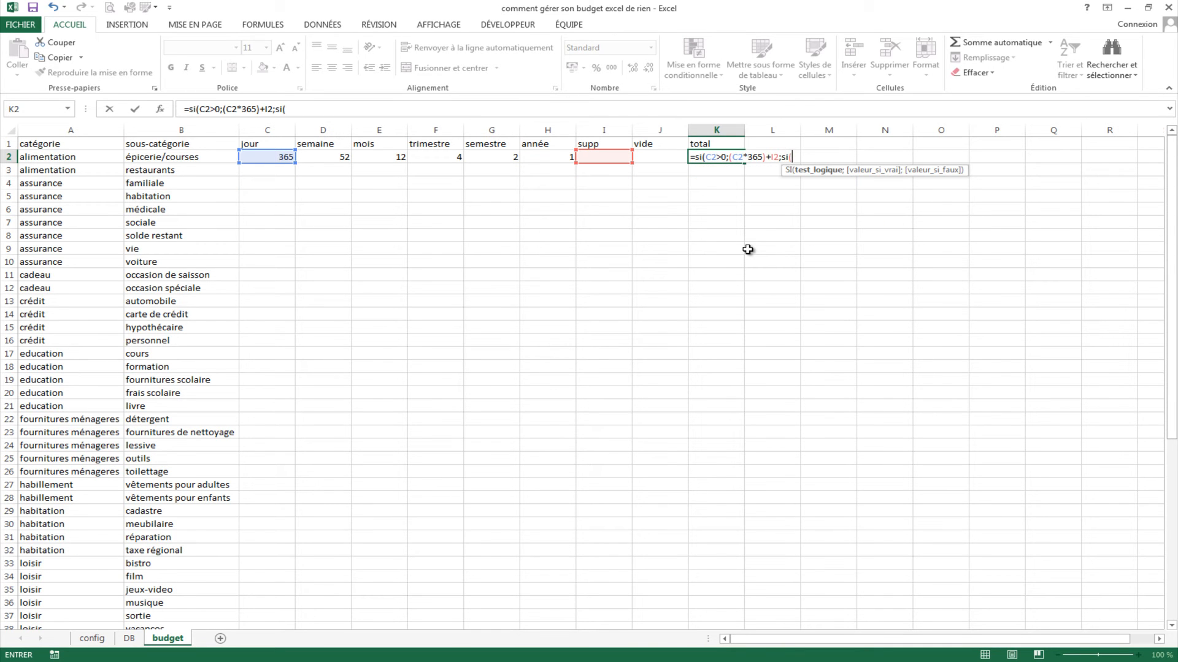
click(332, 156)
text(>0;)
click(338, 158)
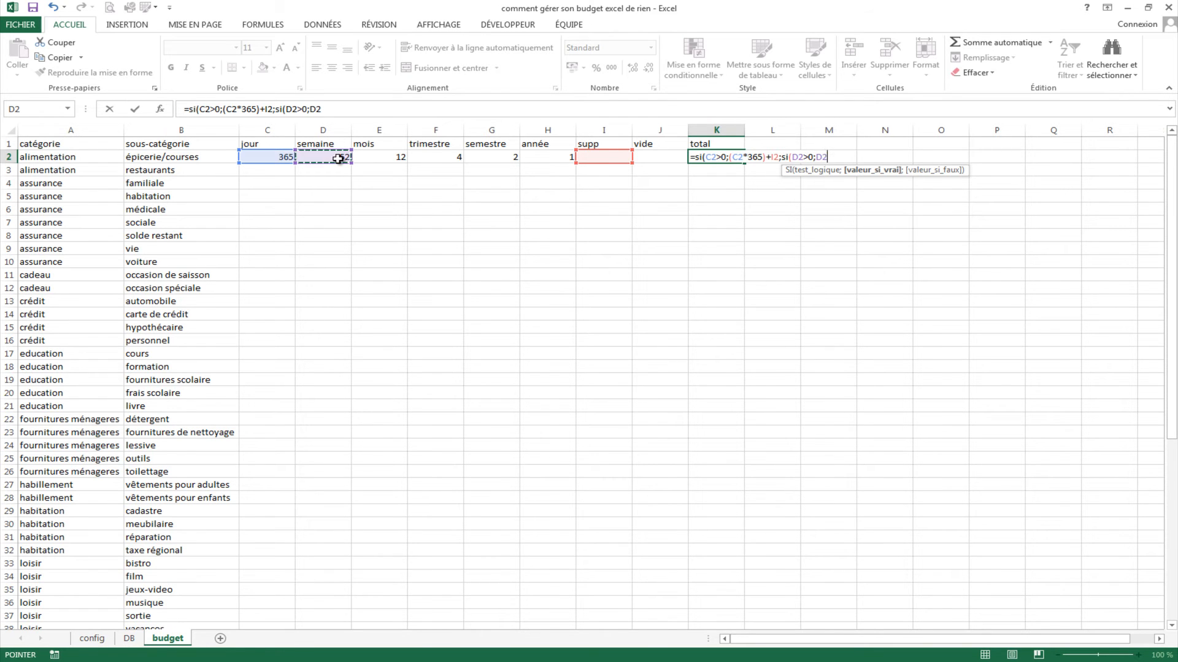
key(BackSpace)
key(BackSpace)
text(()
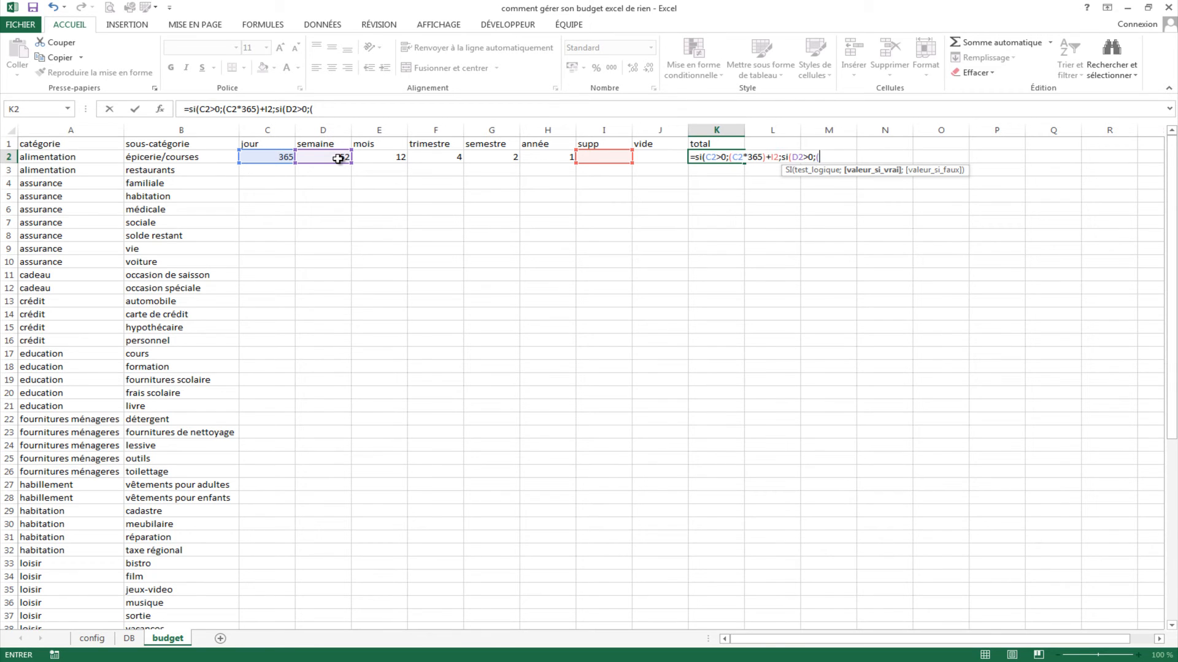
click(339, 159)
text(*52)
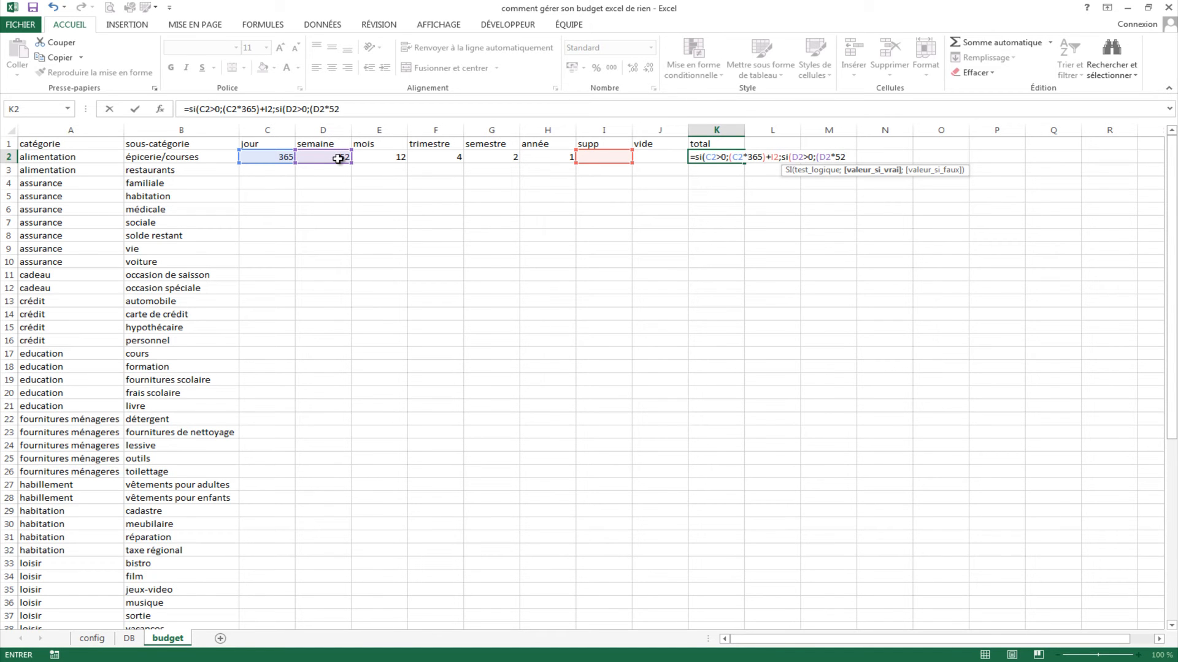
text()+)
click(604, 158)
text(;)
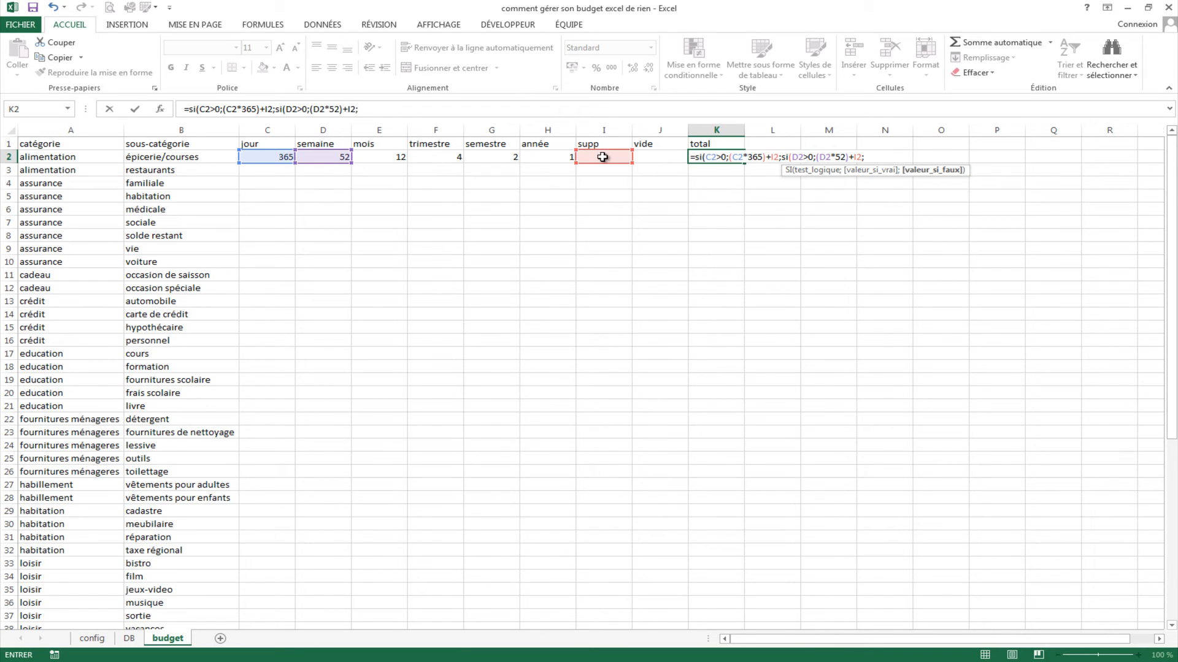
Nest the mois condition si(E2>0;(E2*12)+I2; in the K2 total formula
text(si()
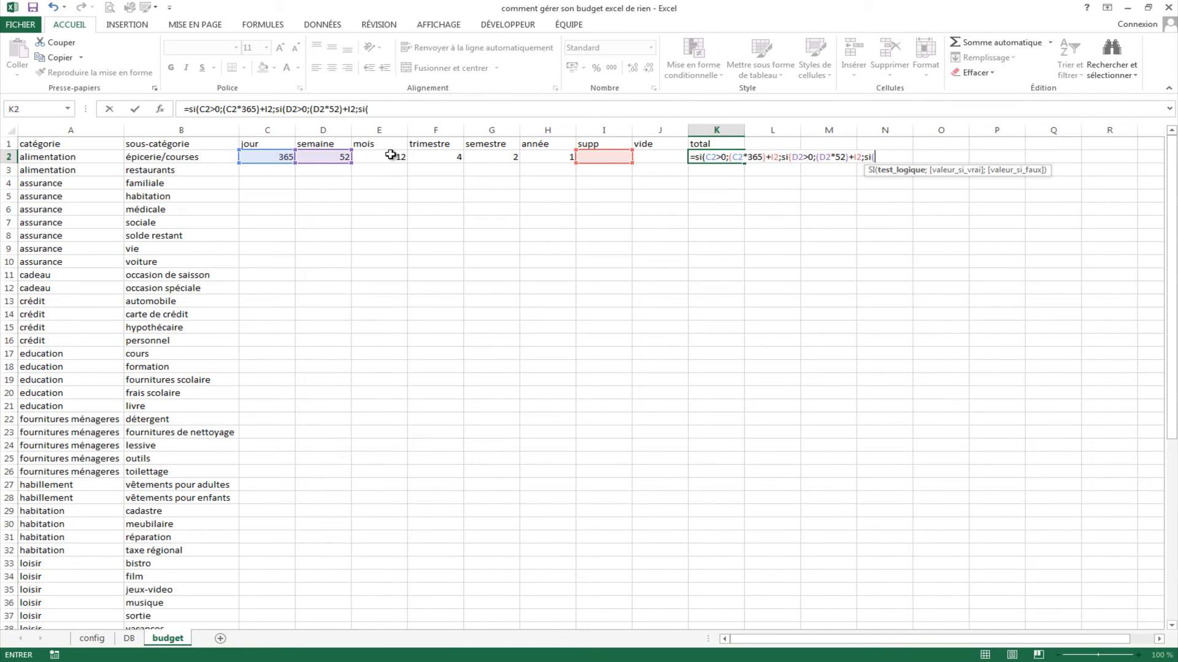
click(390, 155)
text(>0)
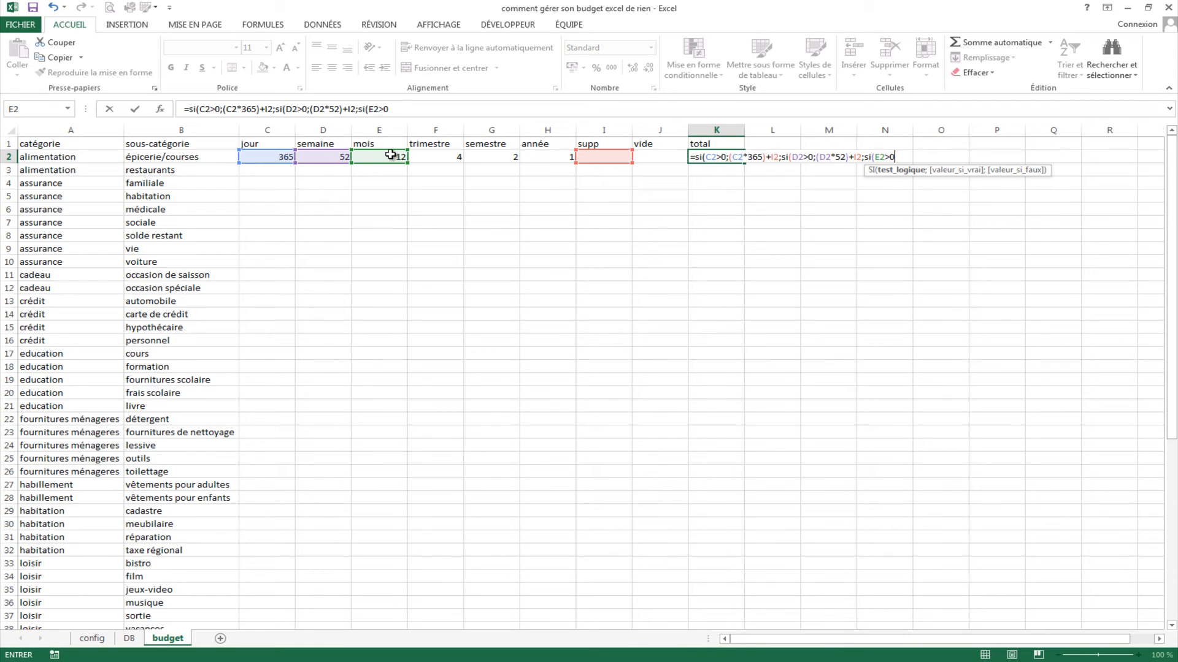
text(;()
click(390, 154)
text(*)
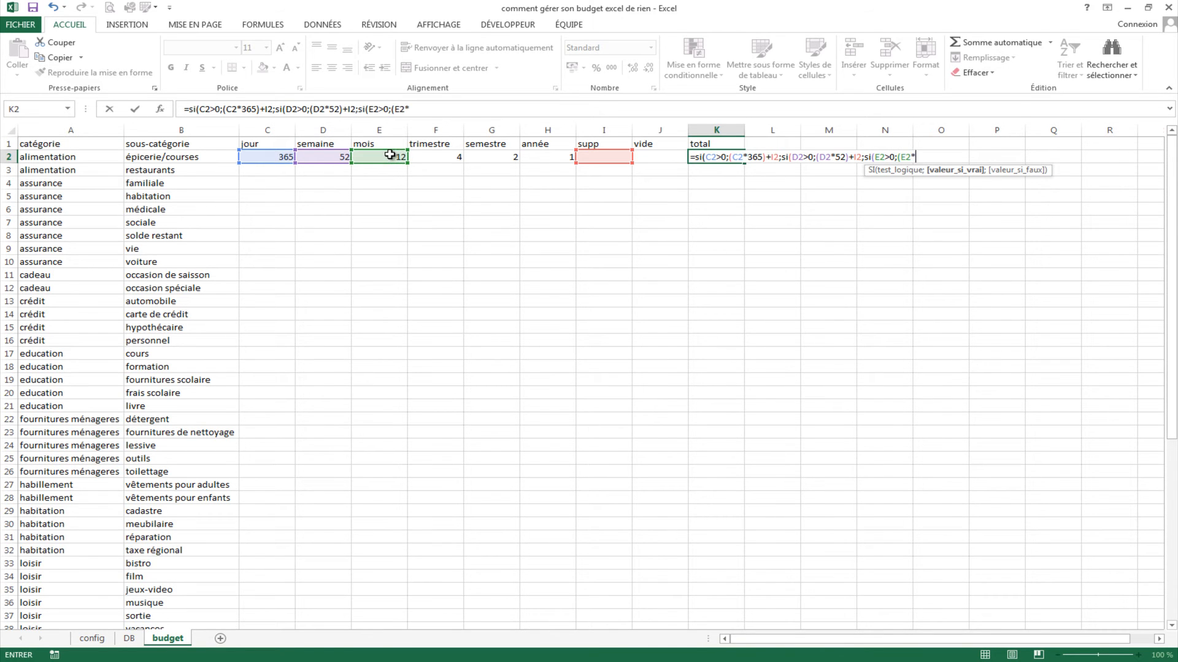
text(12)+)
click(599, 158)
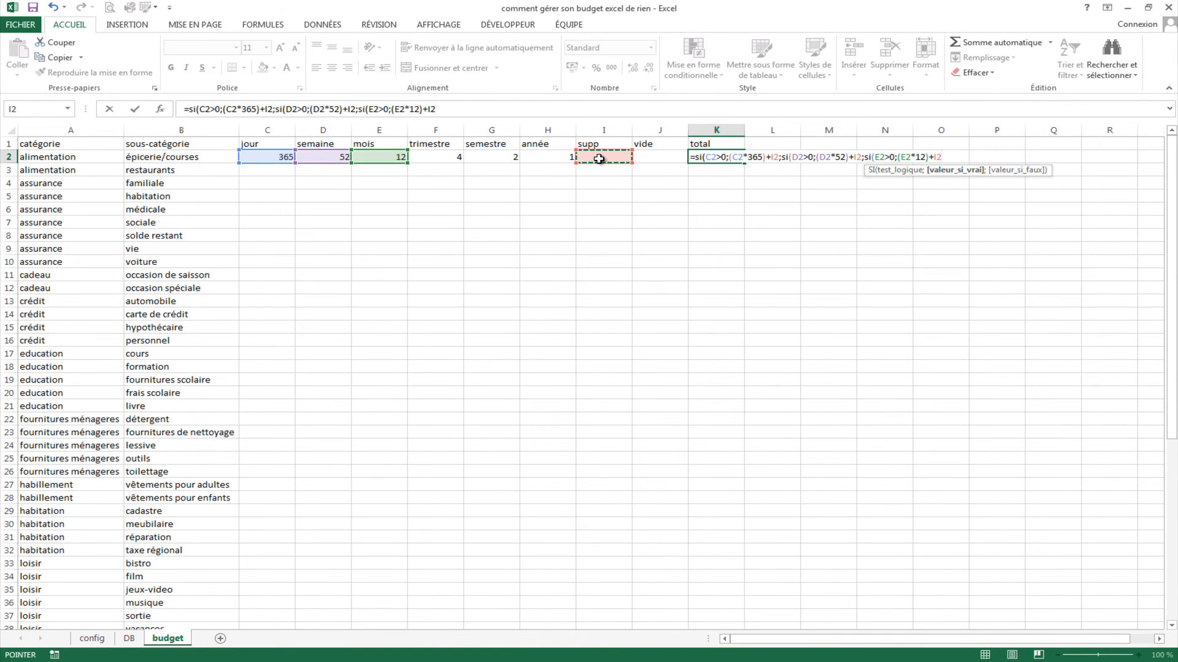
text(;)
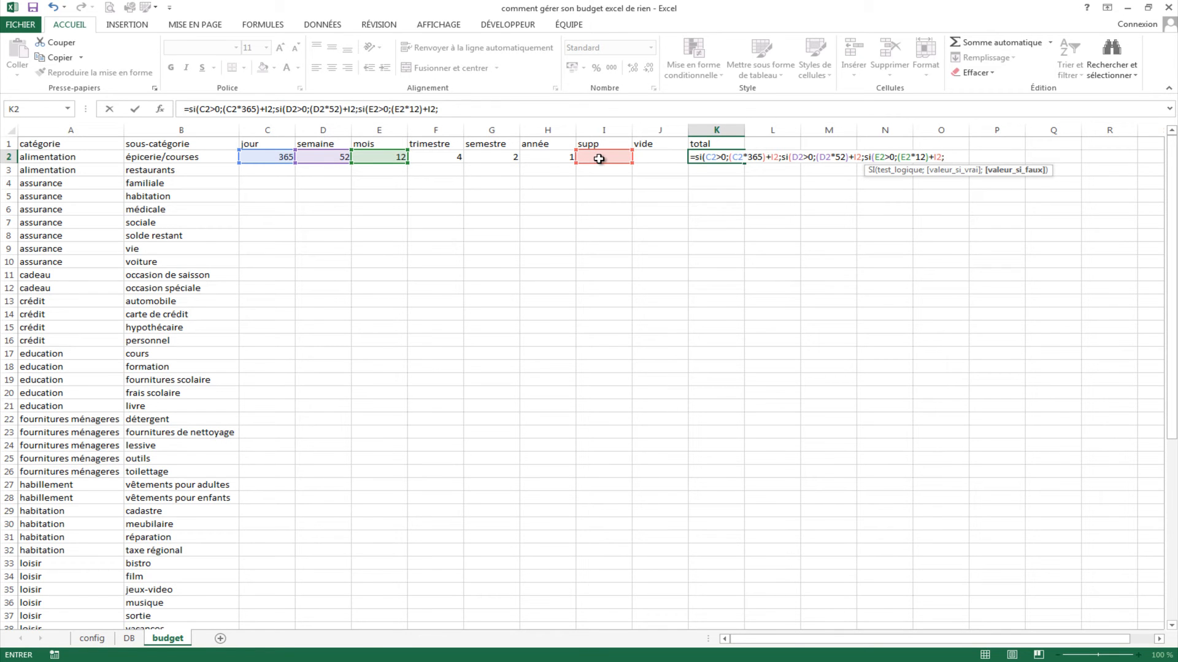
Nest the trimestre condition si(F2>0;(F2*4)+I2 in the K2 total formula
text(si()
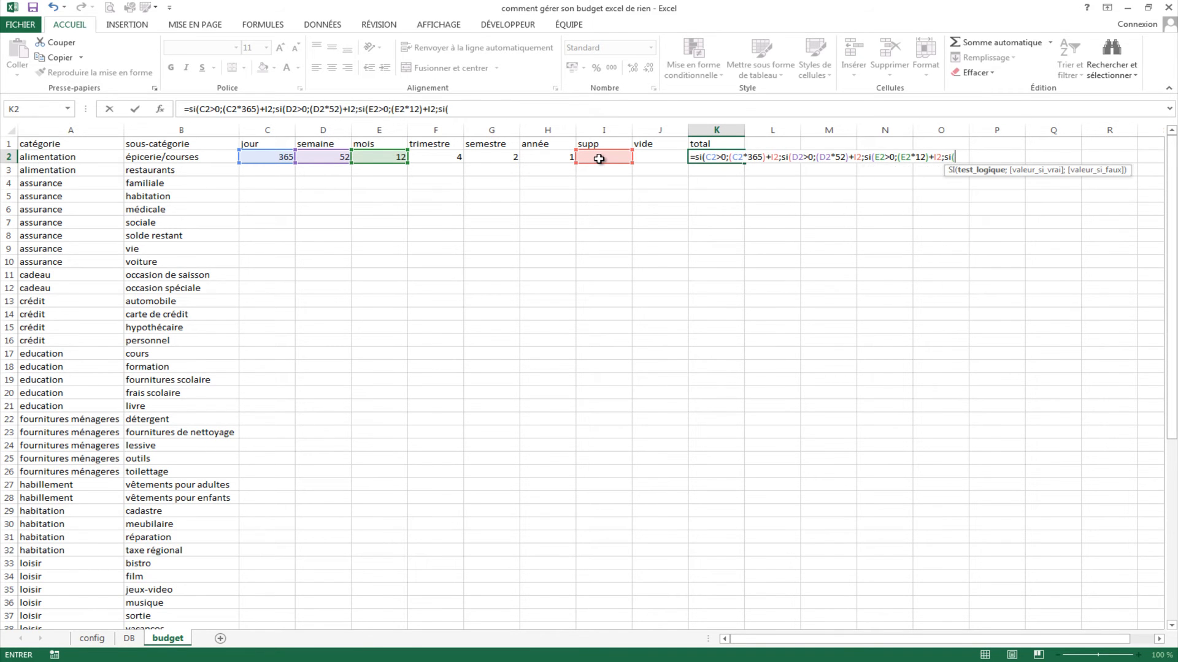
click(428, 158)
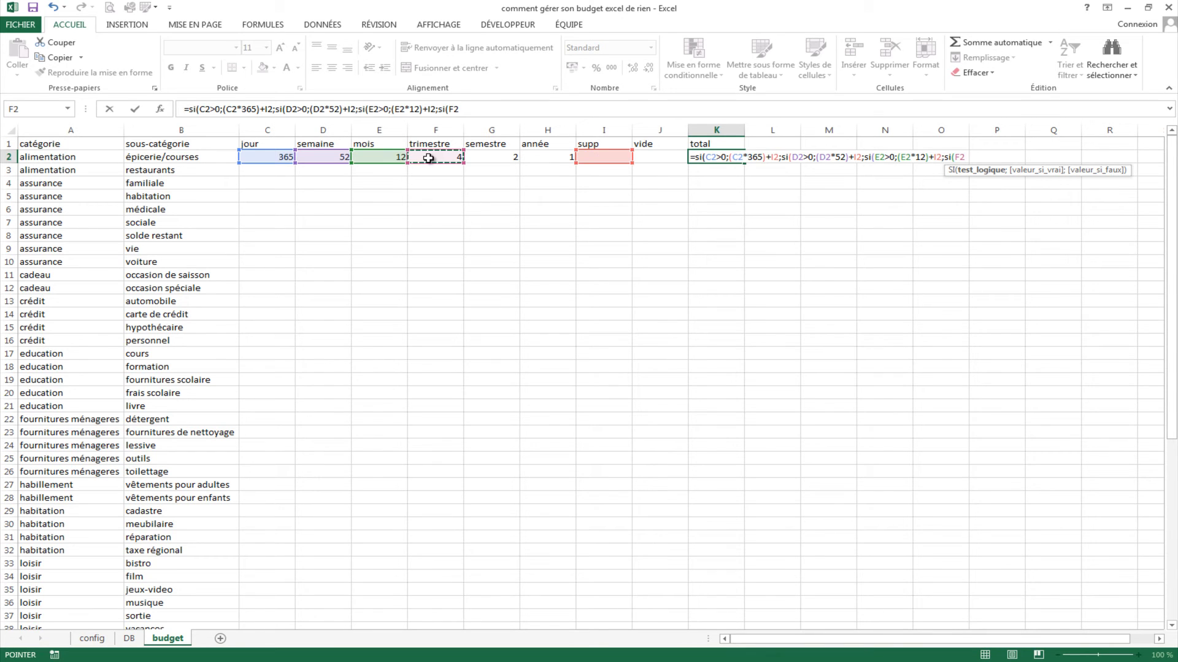
text(>0;)
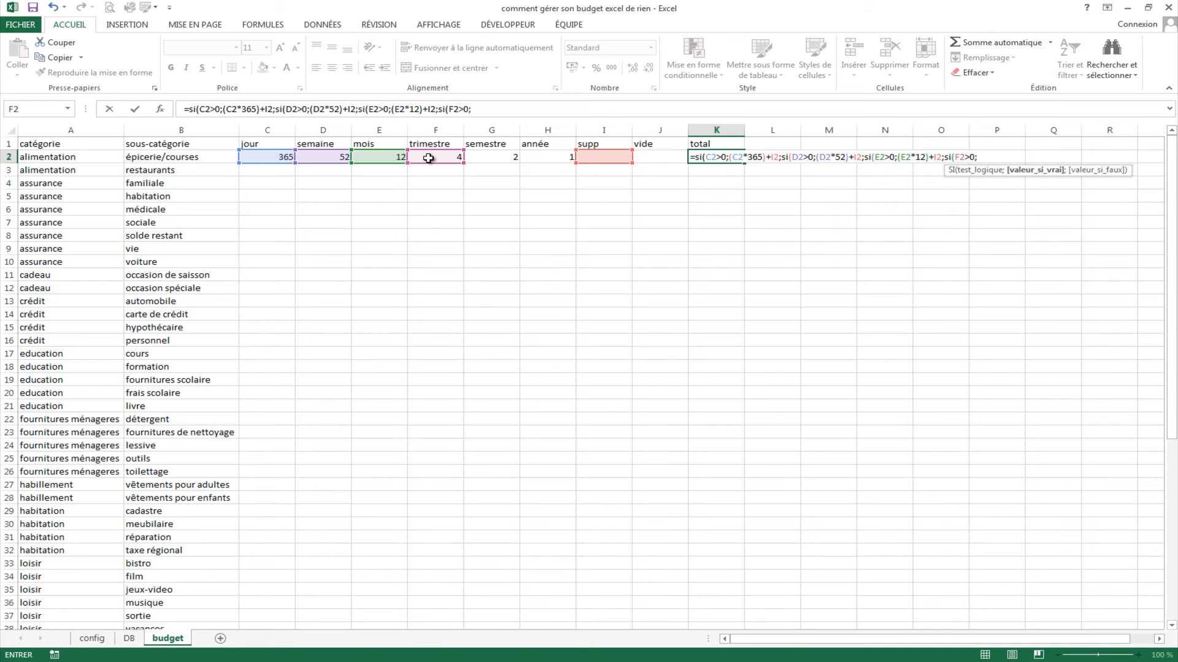
text(()
click(428, 158)
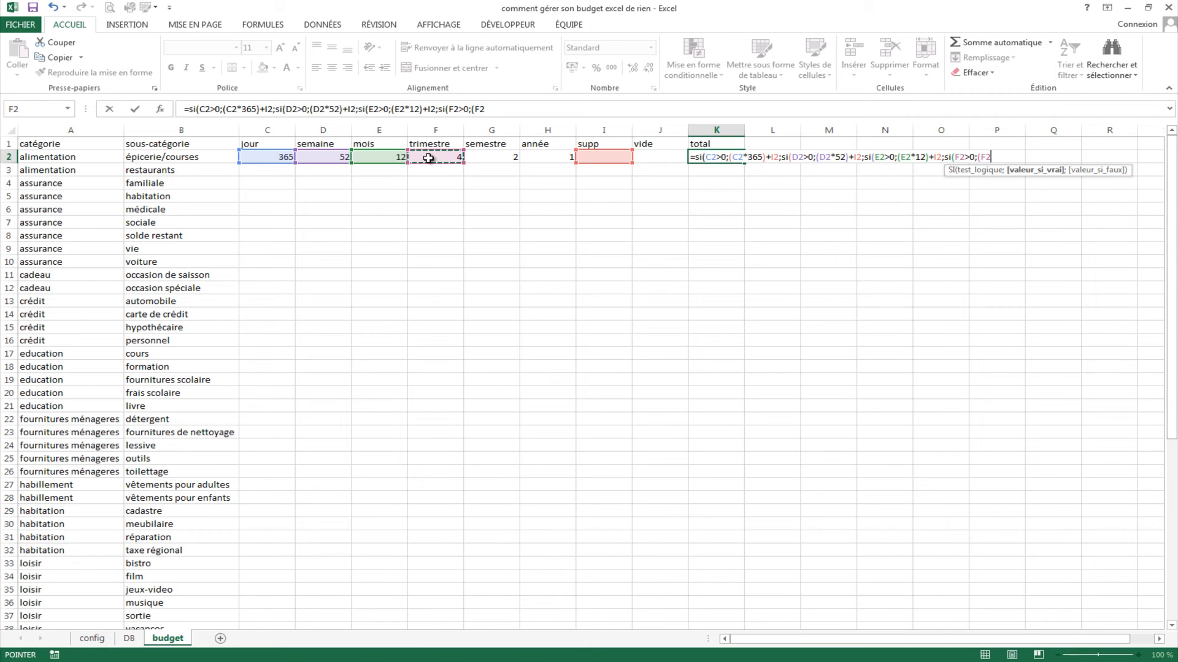
text(*4)+)
click(622, 158)
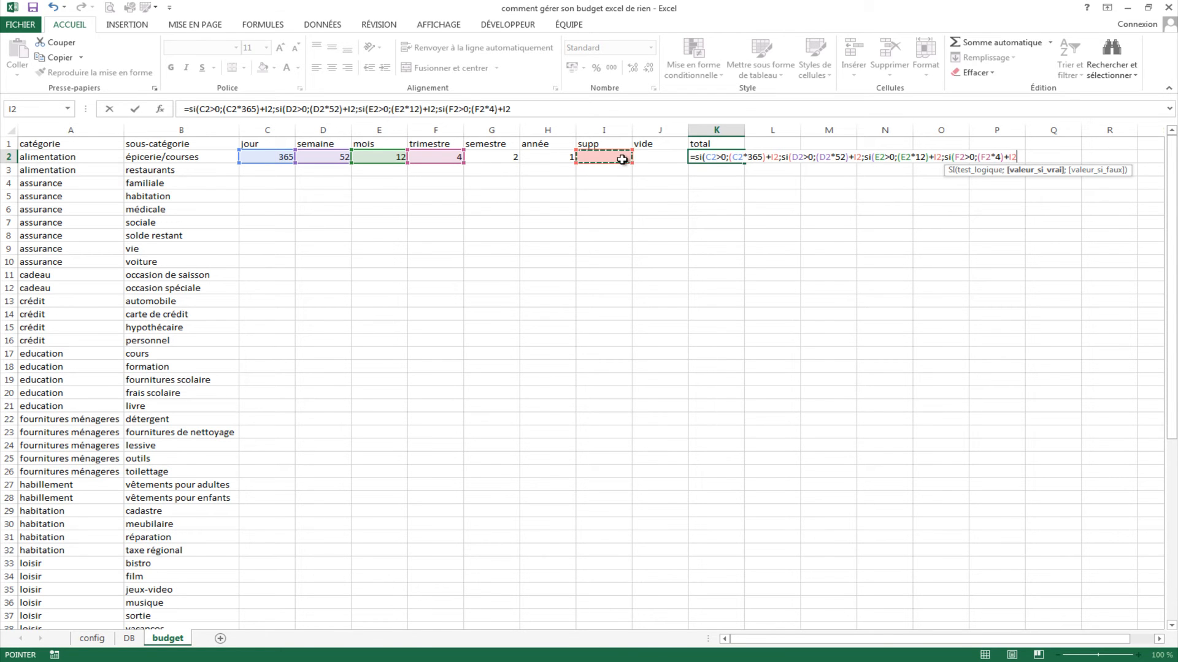
Nest the semestre condition si(G2>0;(G2*2)+H2; in the K2 total formula
text(;si)
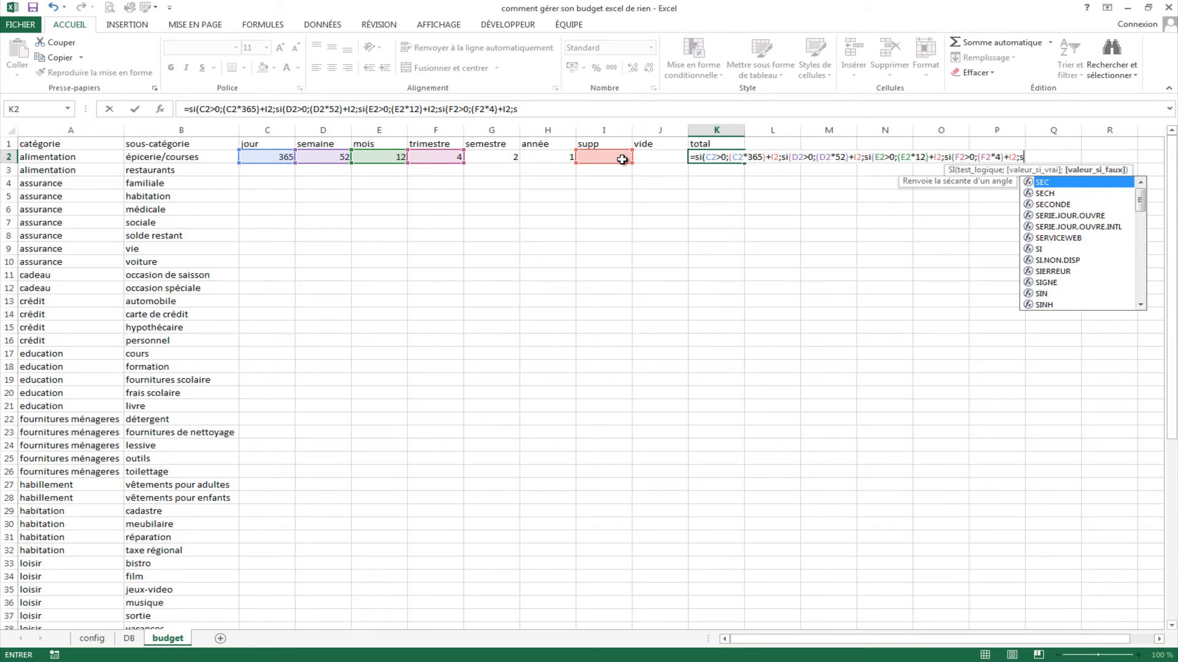
text(()
click(494, 155)
text(>0)
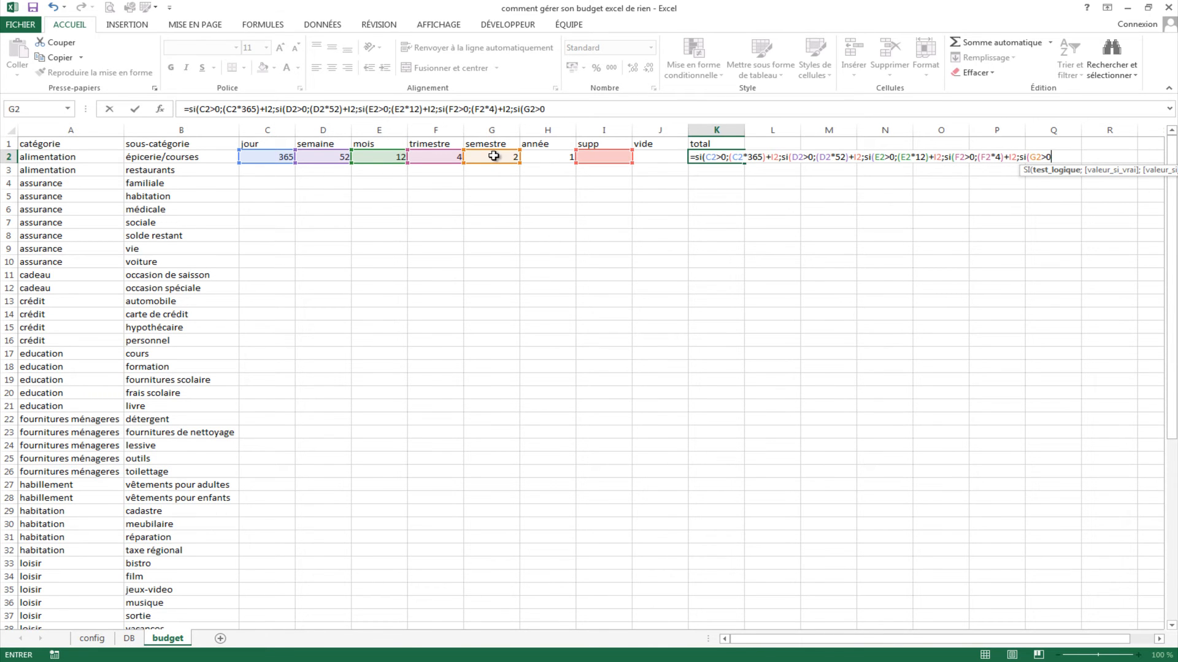
text(;()
click(493, 156)
text(*)
text(2*2)
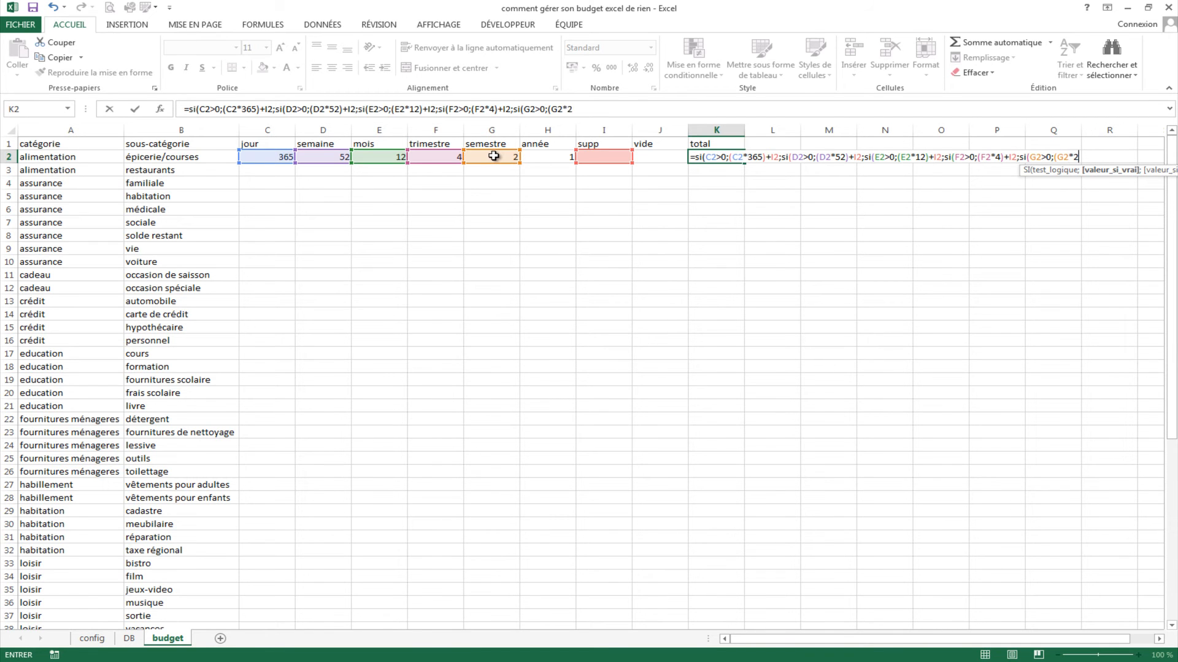
text()+)
click(565, 158)
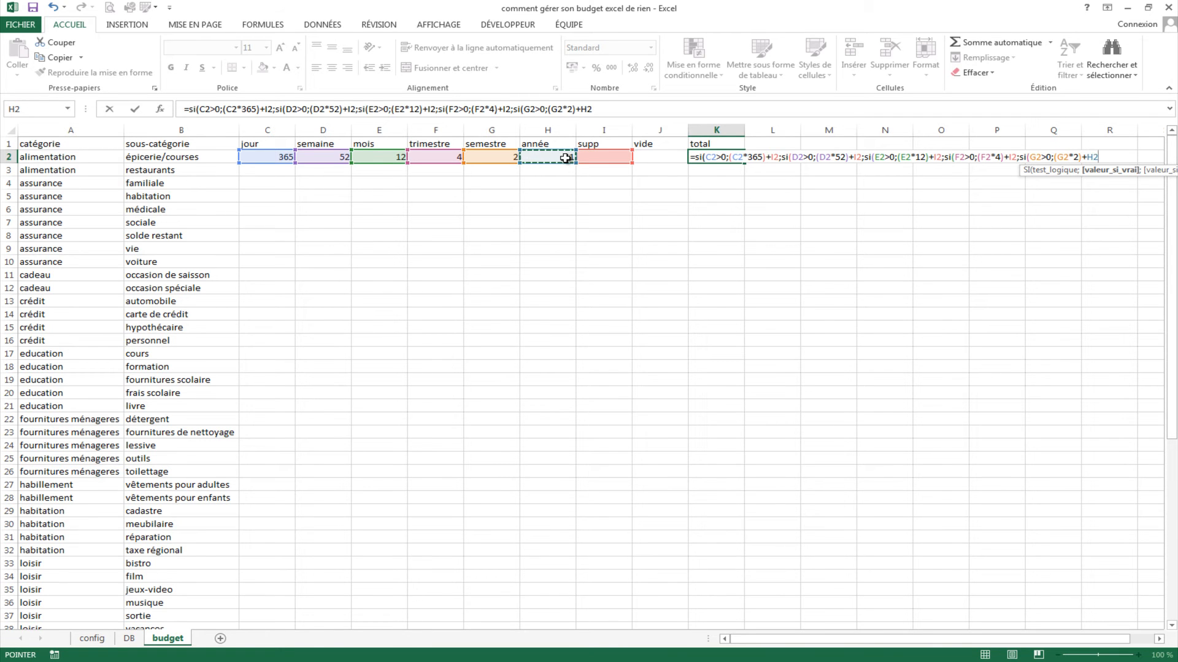
text(;)
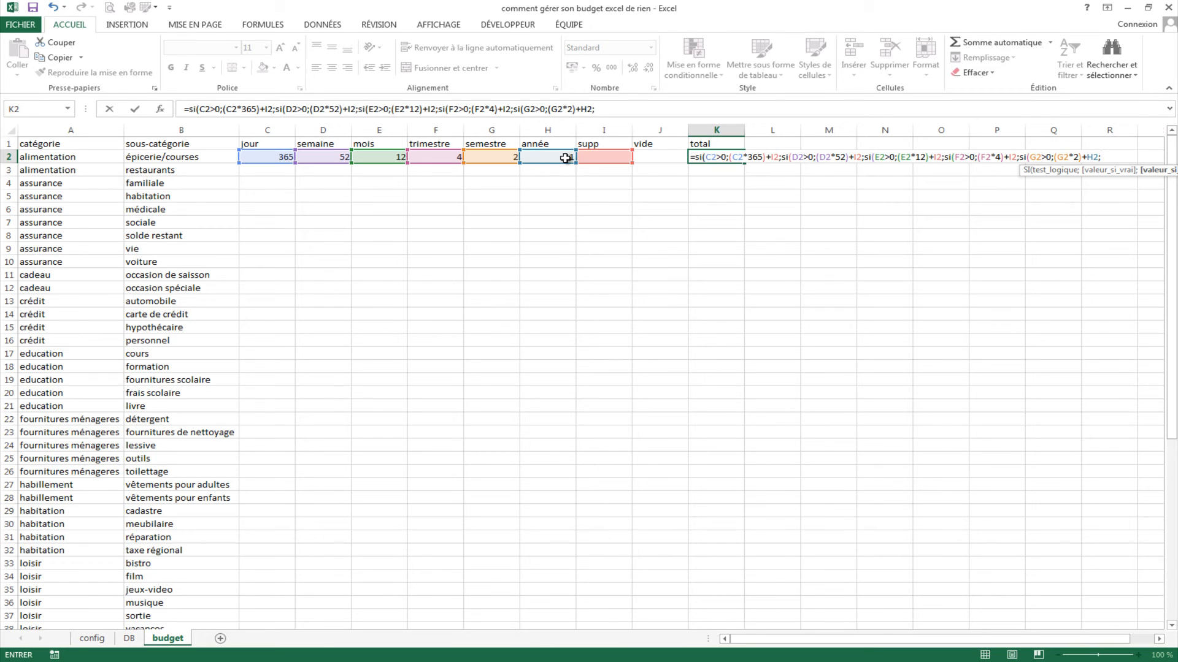
Open another nested si( in the K2 formula and replace H2 with I2 as the supplement added to the semestre amount
text(si()
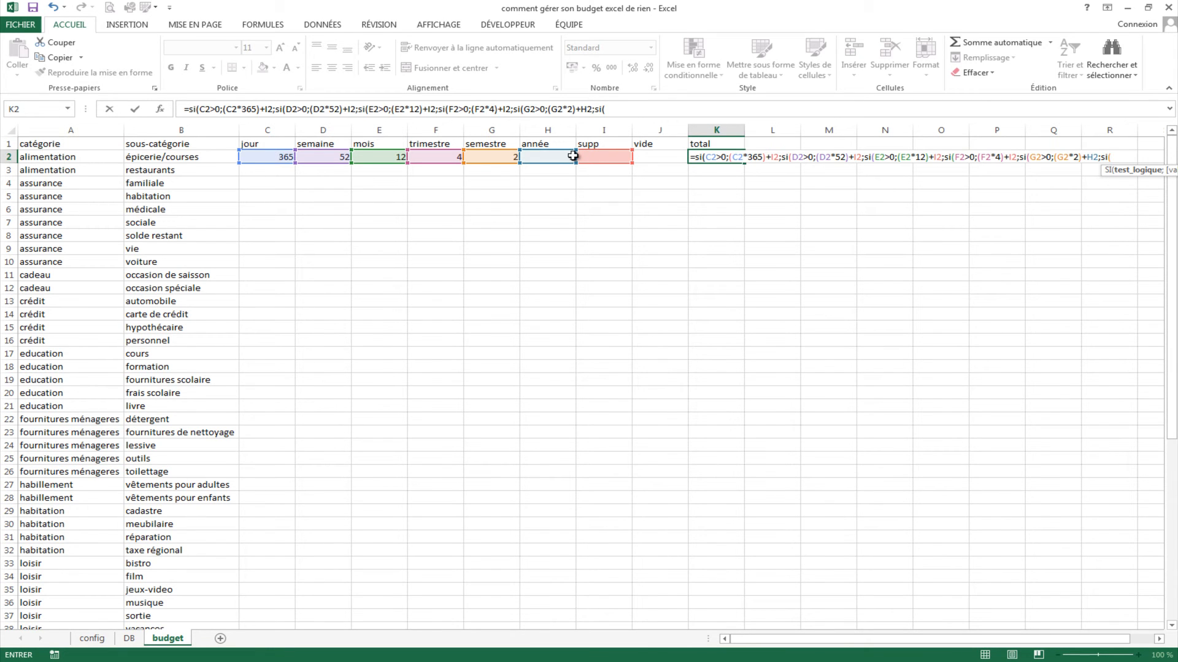
click(1101, 157)
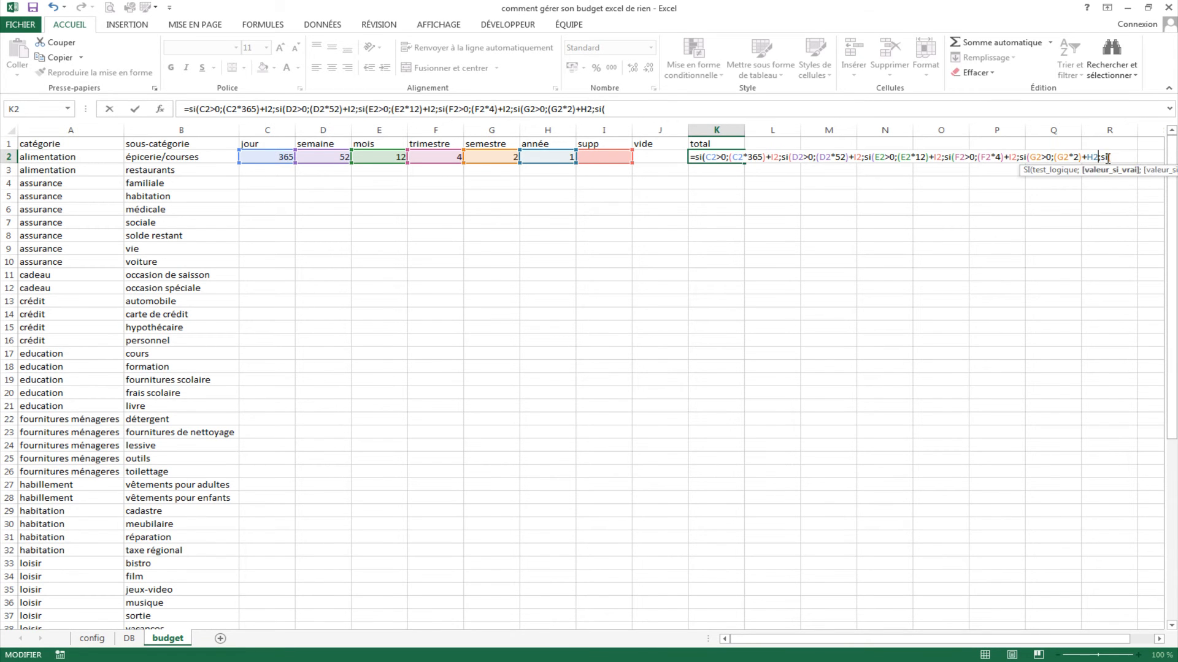
key(BackSpace)
key(BackSpace)
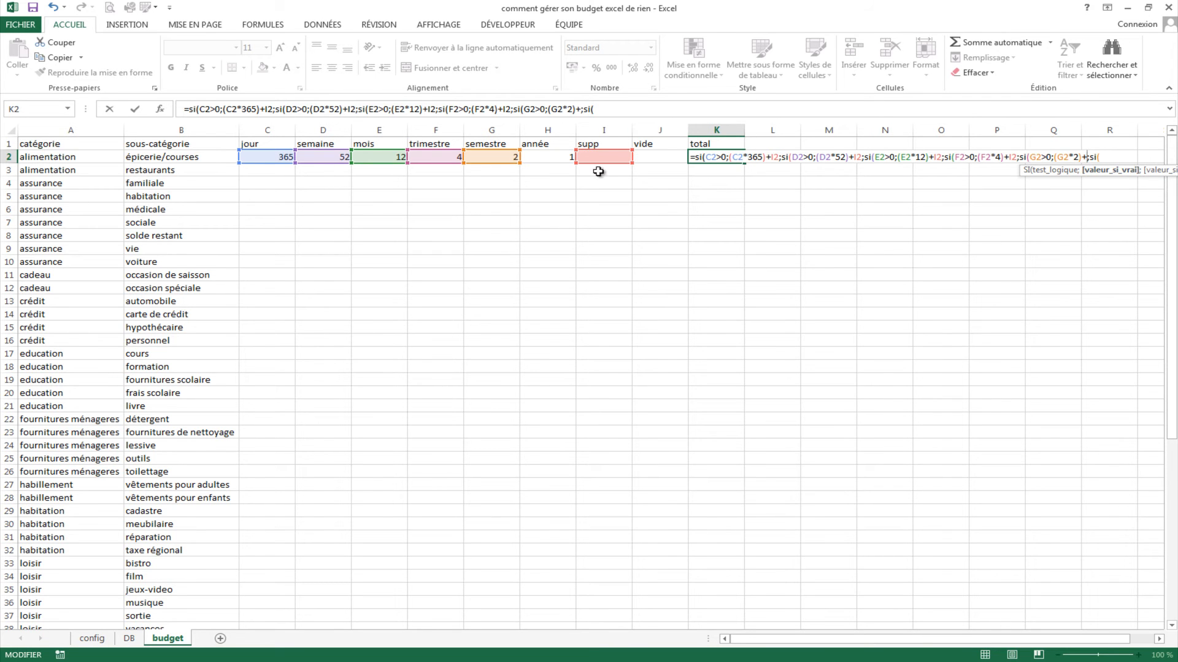
click(601, 157)
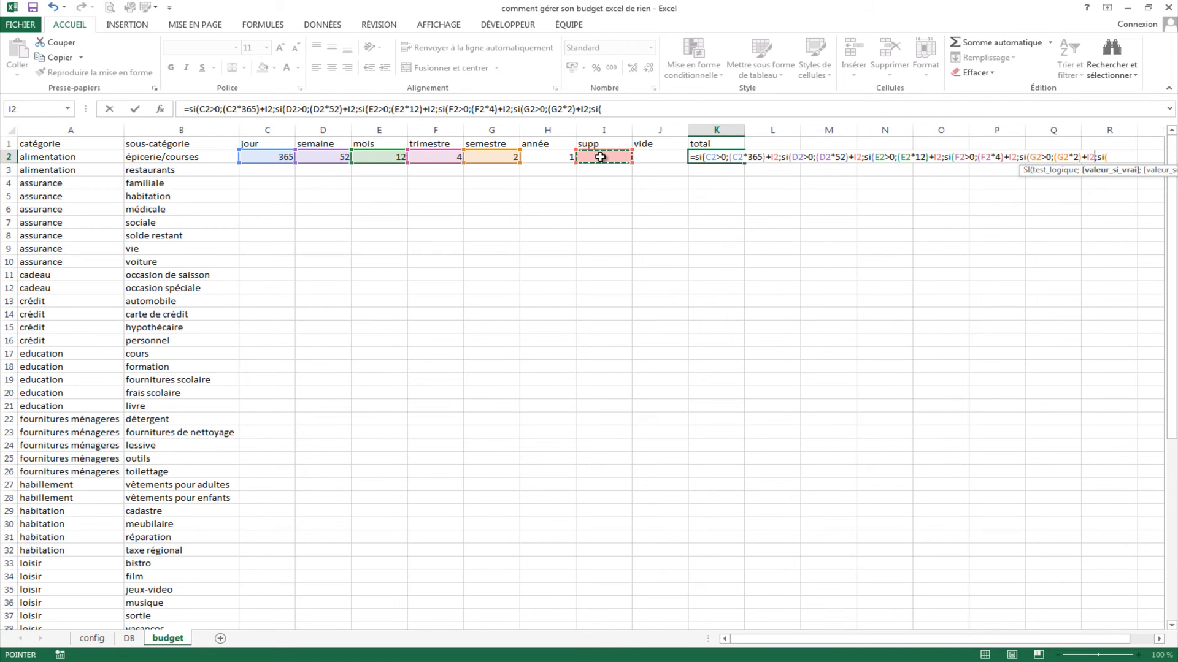
click(1131, 156)
Complete the année condition in the K2 total formula as H2>0;H2+I2;0
click(547, 159)
text(>0)
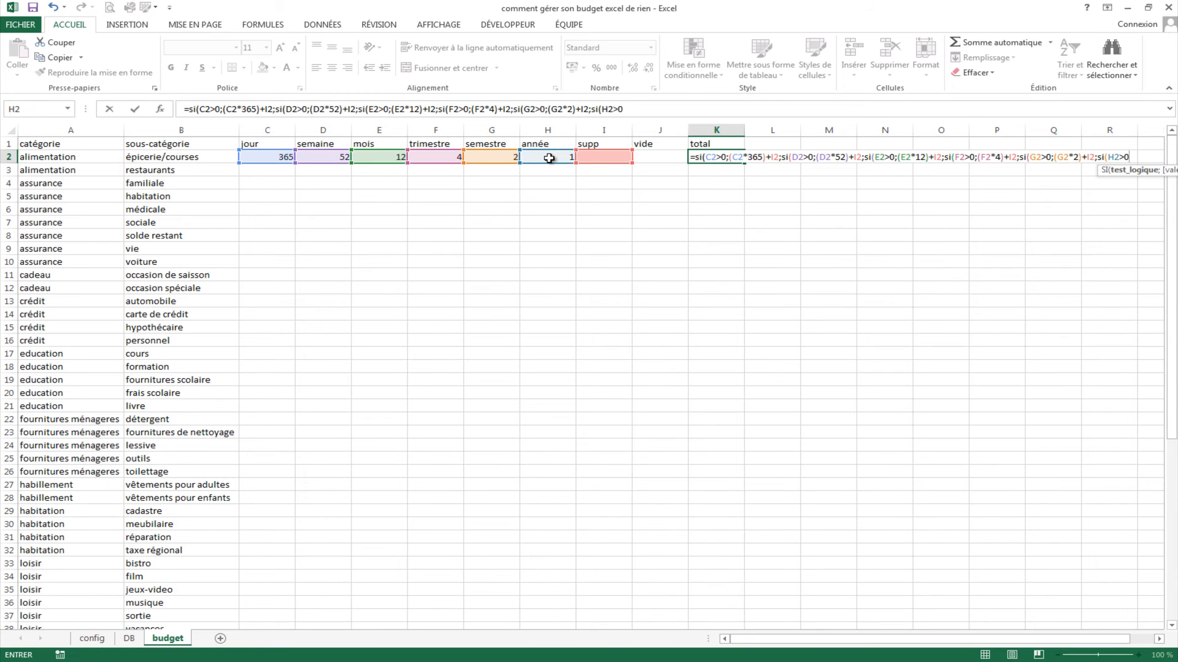
text(;)
click(568, 157)
text(+)
click(588, 158)
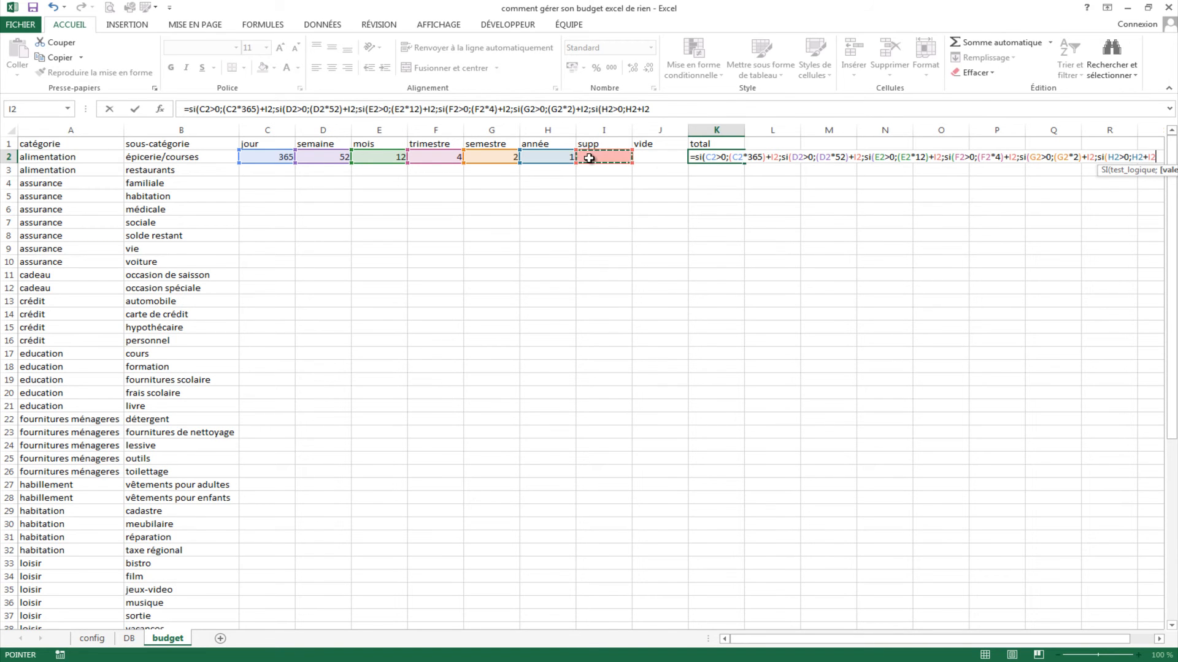
text(;0)
Close the nested SI conditions with six closing parentheses and enter the completed total formula in K2
click(691, 112)
text()))))
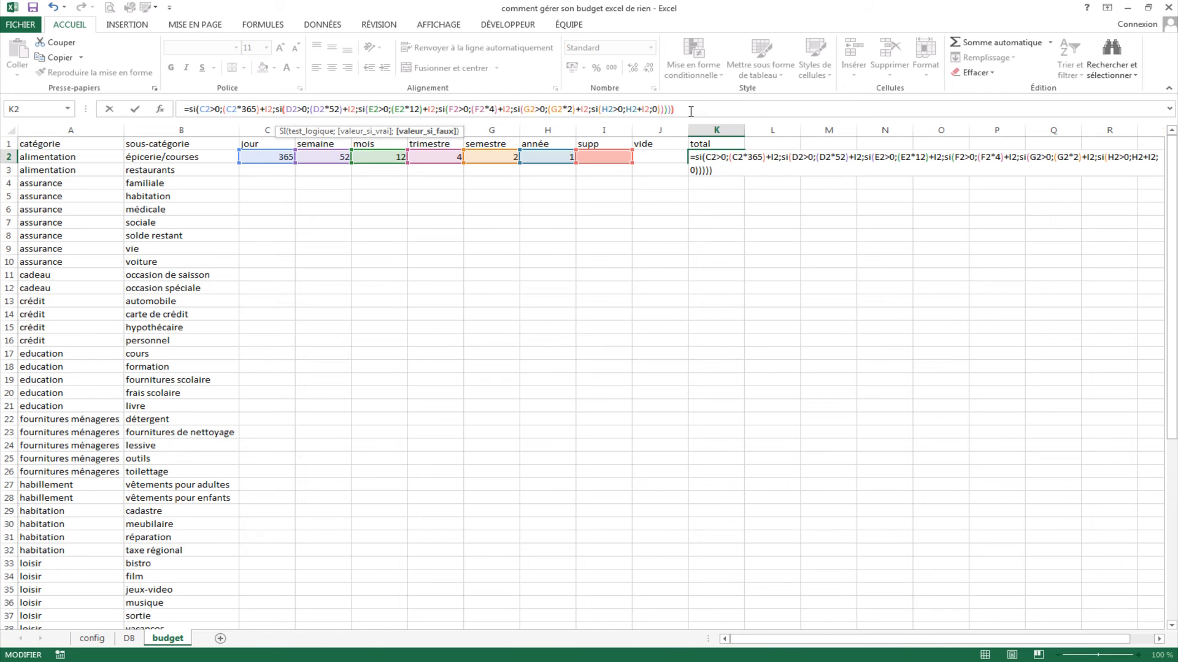
text())
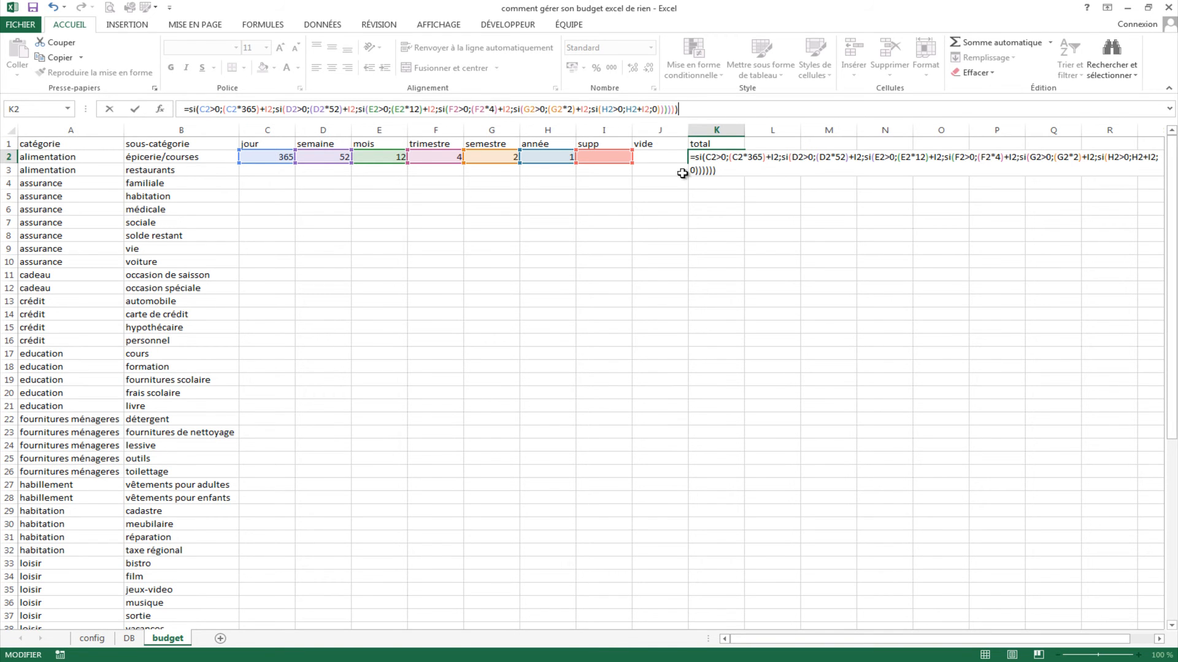
drag(282, 127, 190, 109)
click(711, 106)
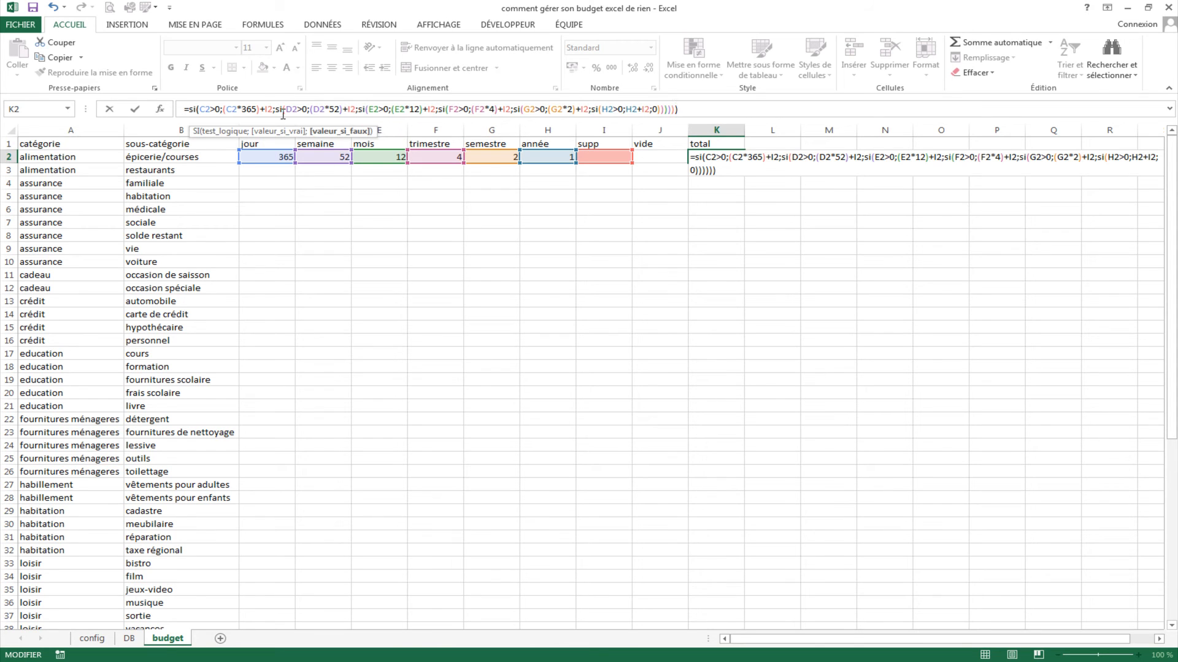
click(220, 108)
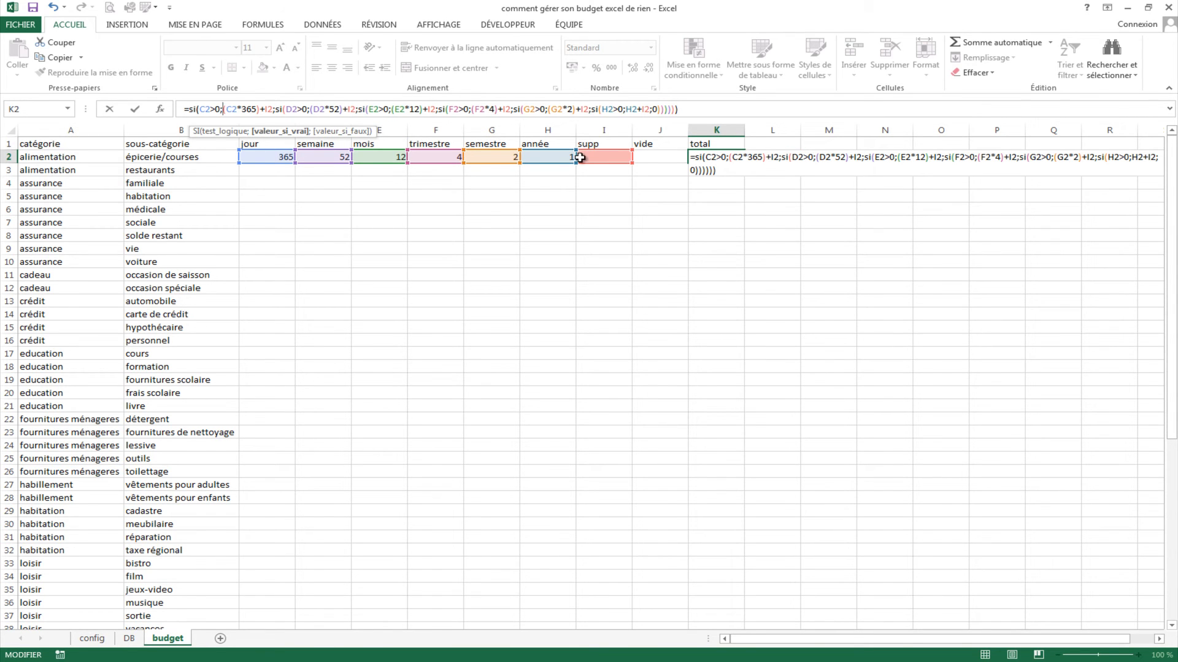
key(Return)
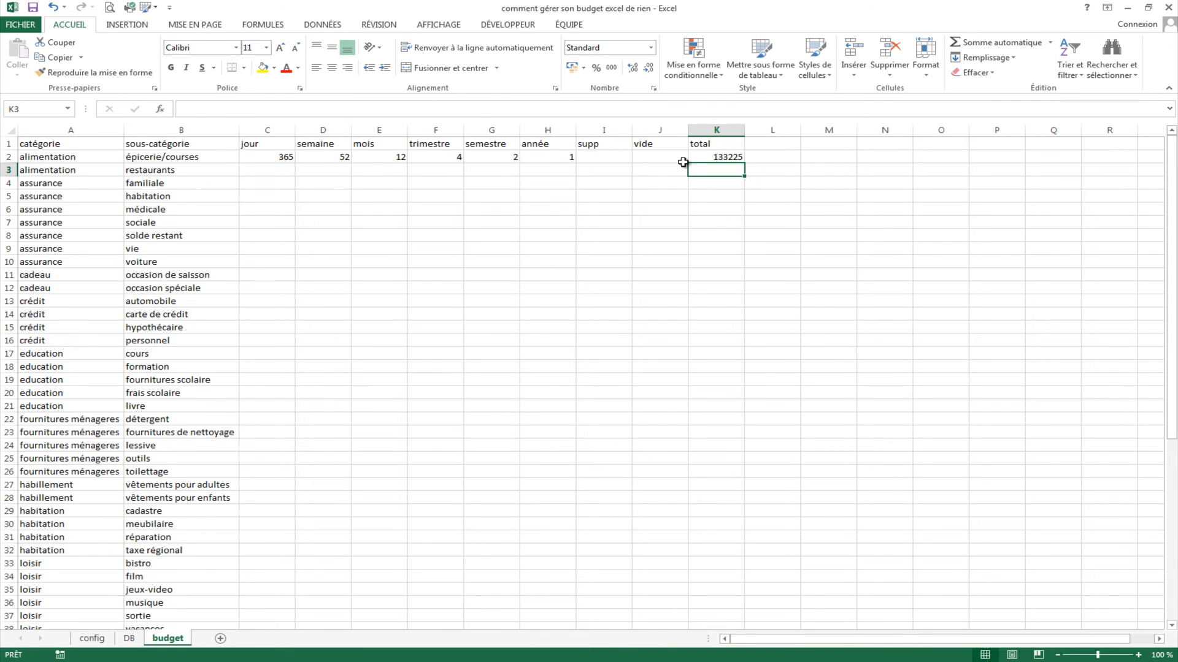
Clear the test amounts from the semaine to année cells D2:H2 and from the jour cell C2
click(726, 156)
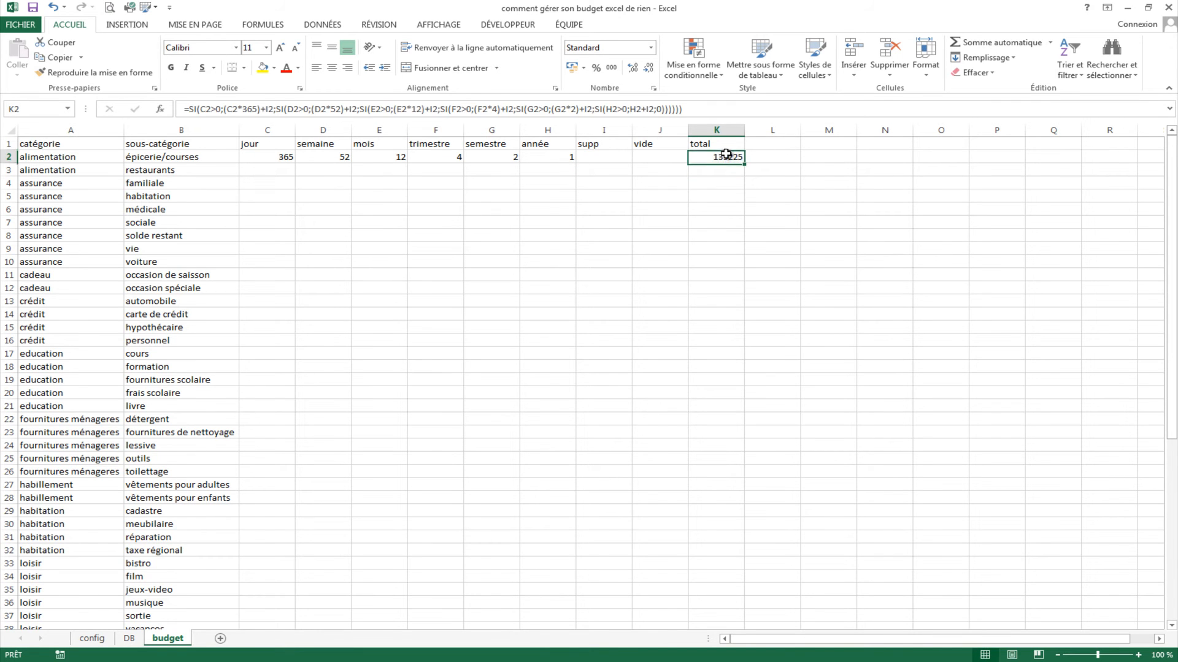
click(265, 159)
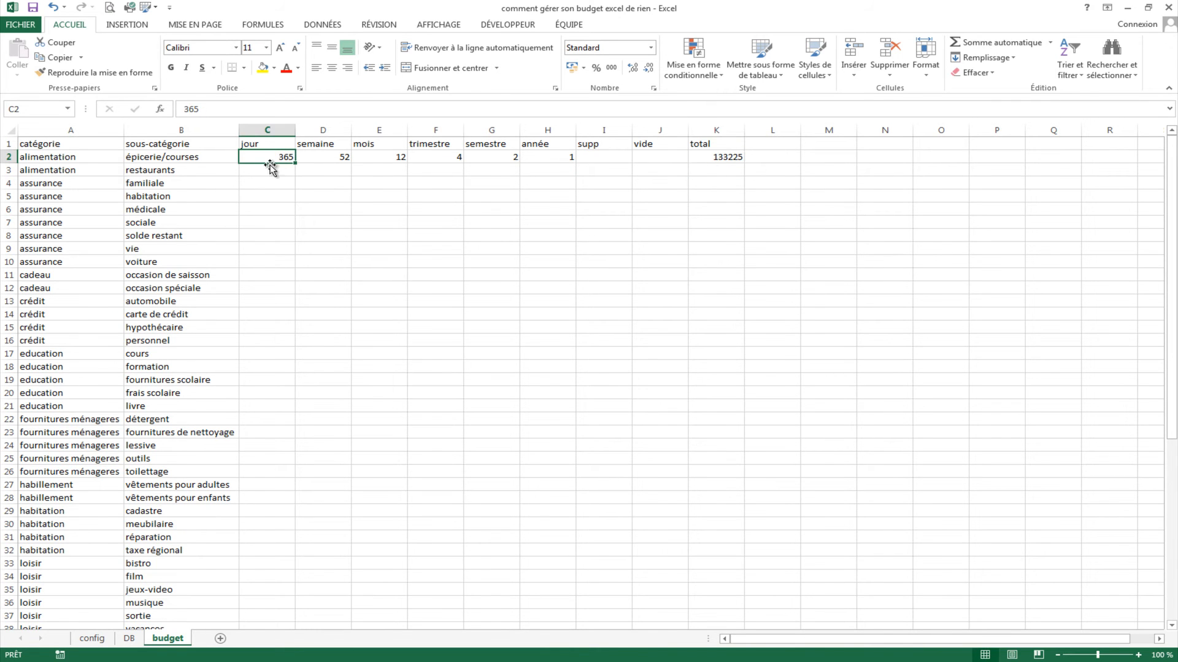
drag(323, 156, 295, 159)
click(549, 160)
key(Delete)
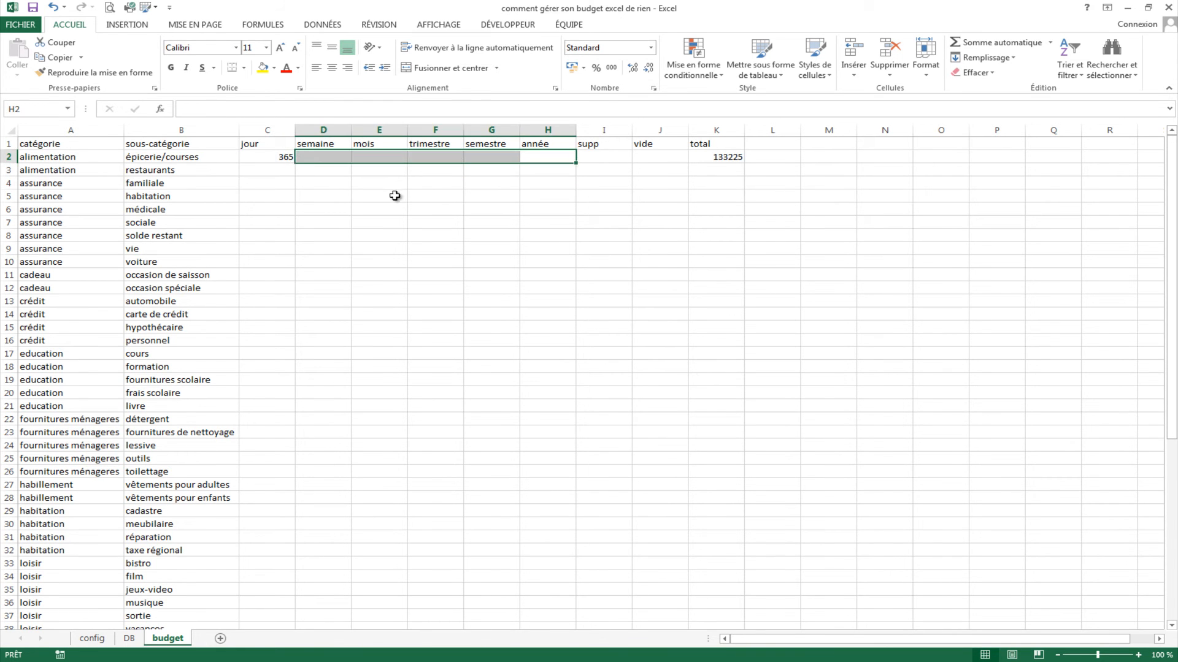
click(650, 251)
click(277, 158)
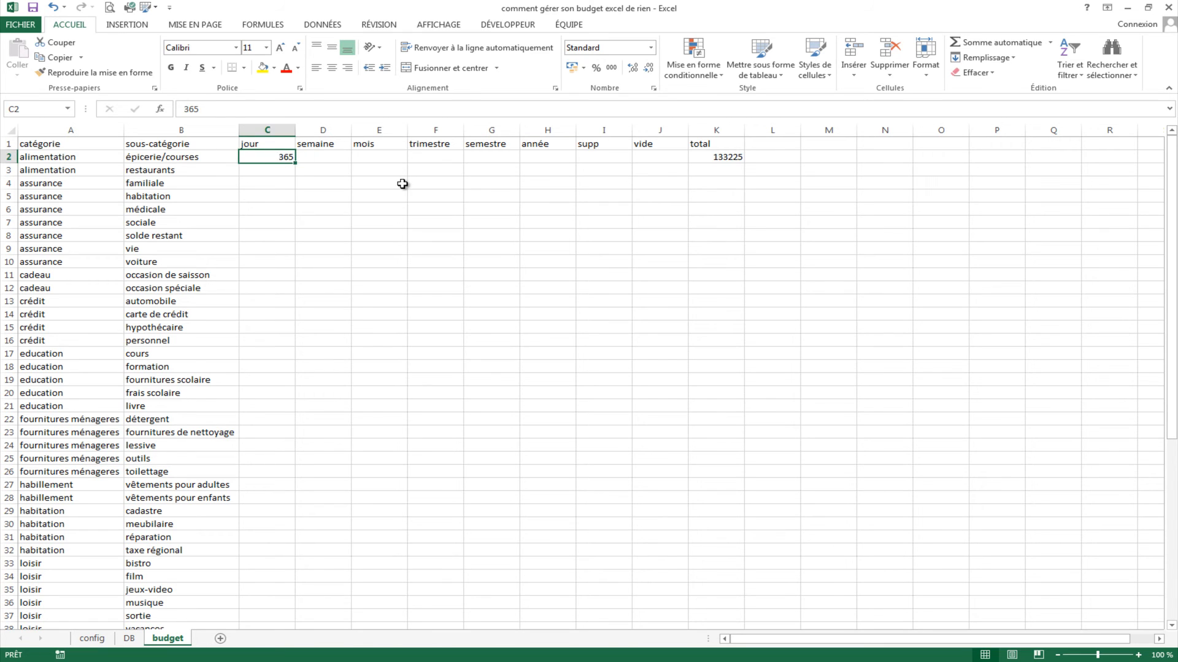
key(Delete)
click(457, 248)
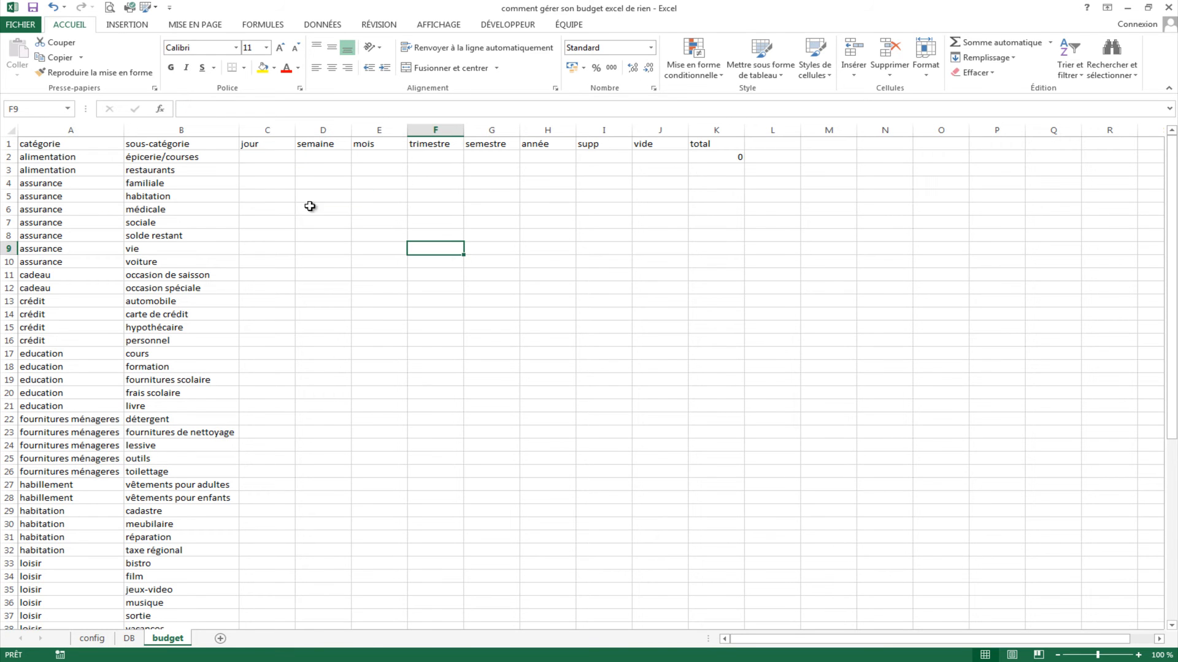
Enter 1 as the jour amount in C2 and check the total in K2
click(265, 156)
text(1)
key(Tab)
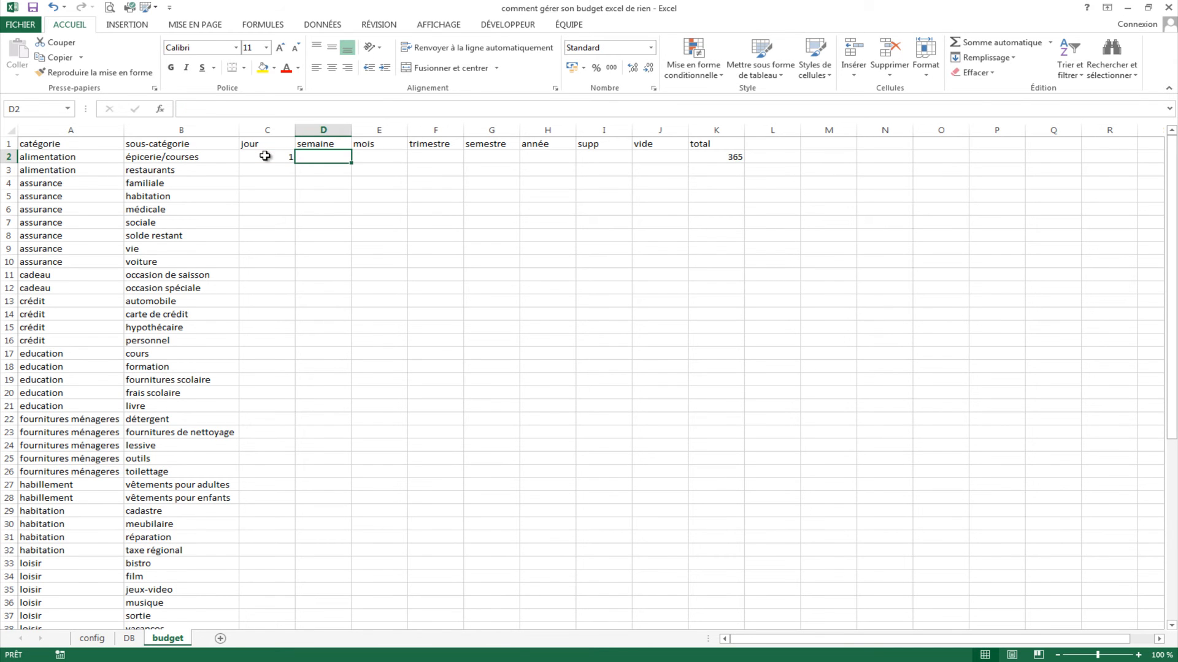
click(748, 159)
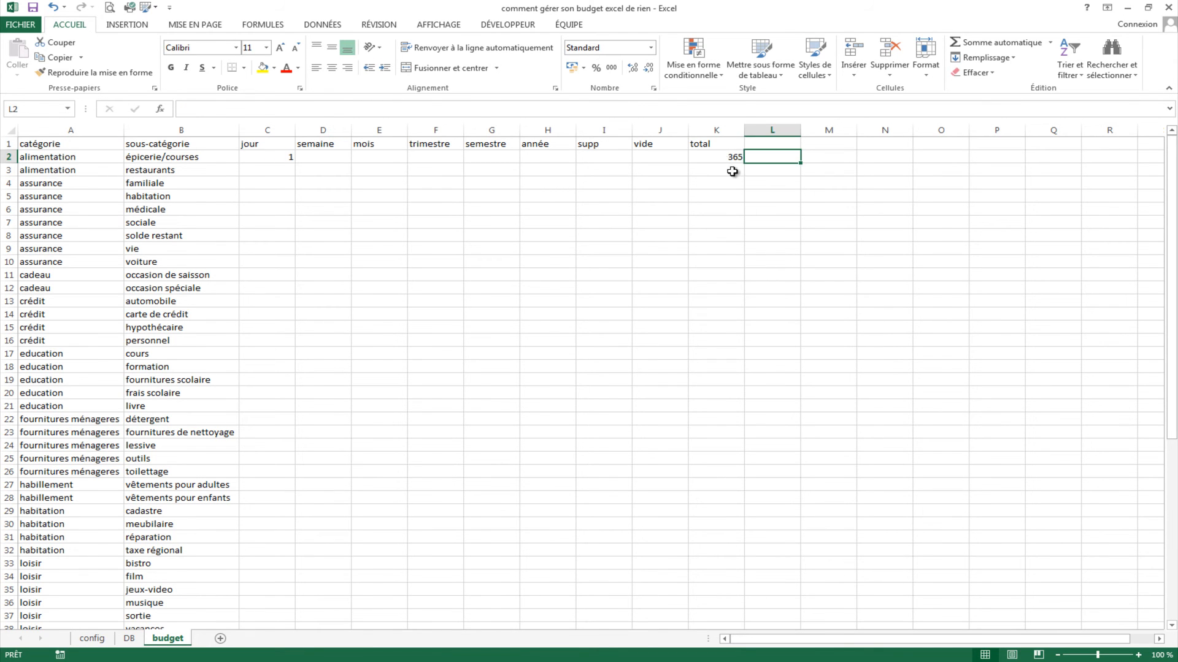
click(721, 159)
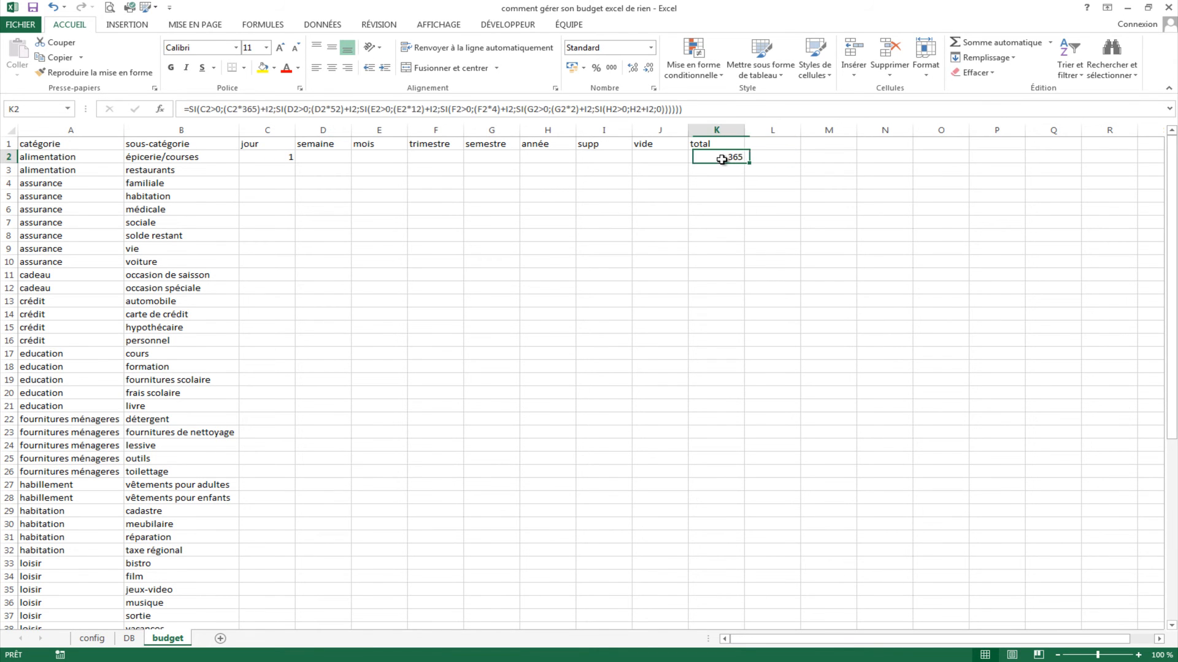
Enter 1 as the semaine, mois, trimestre and année amounts in row 2
click(318, 157)
text(1)
click(386, 158)
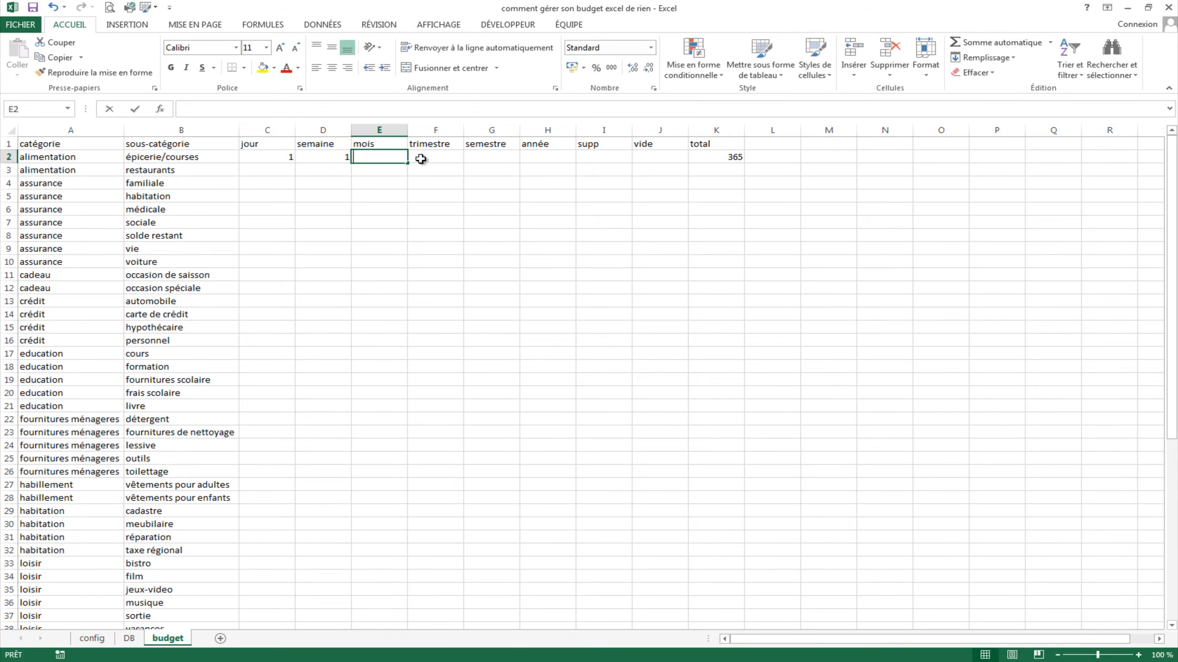
text(1)
click(445, 158)
text(1)
click(497, 162)
click(548, 158)
text(1)
click(532, 209)
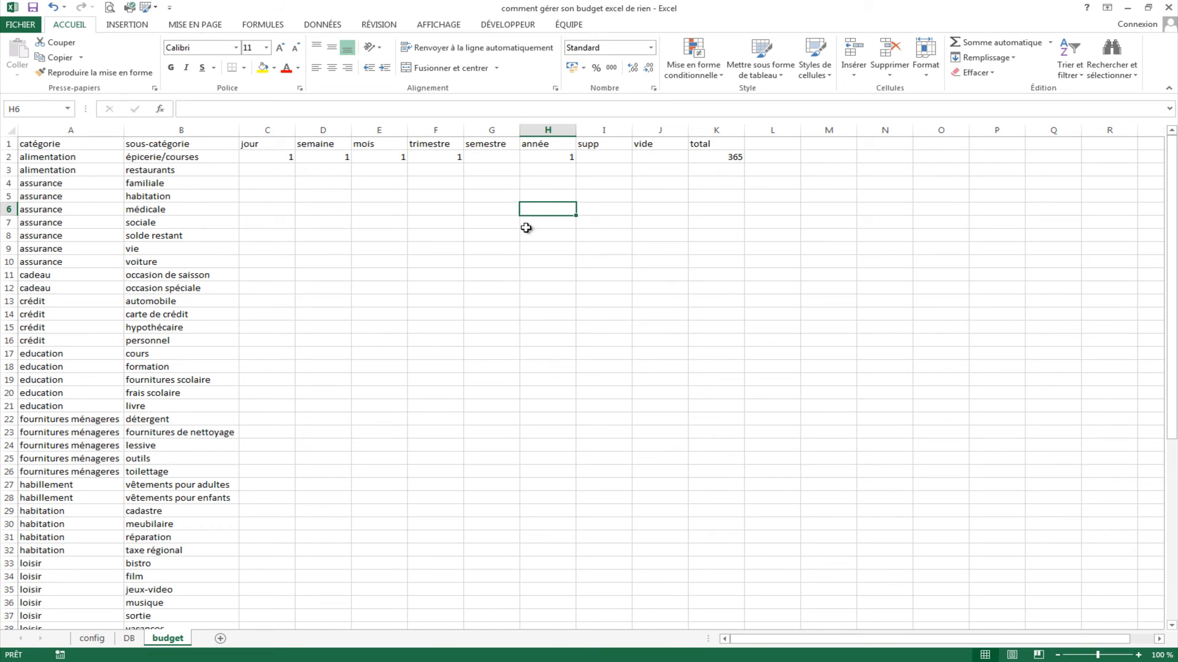
Clear the jour amount in C2, check the K2 total, and clear the remaining test amounts in D2:H2
click(265, 157)
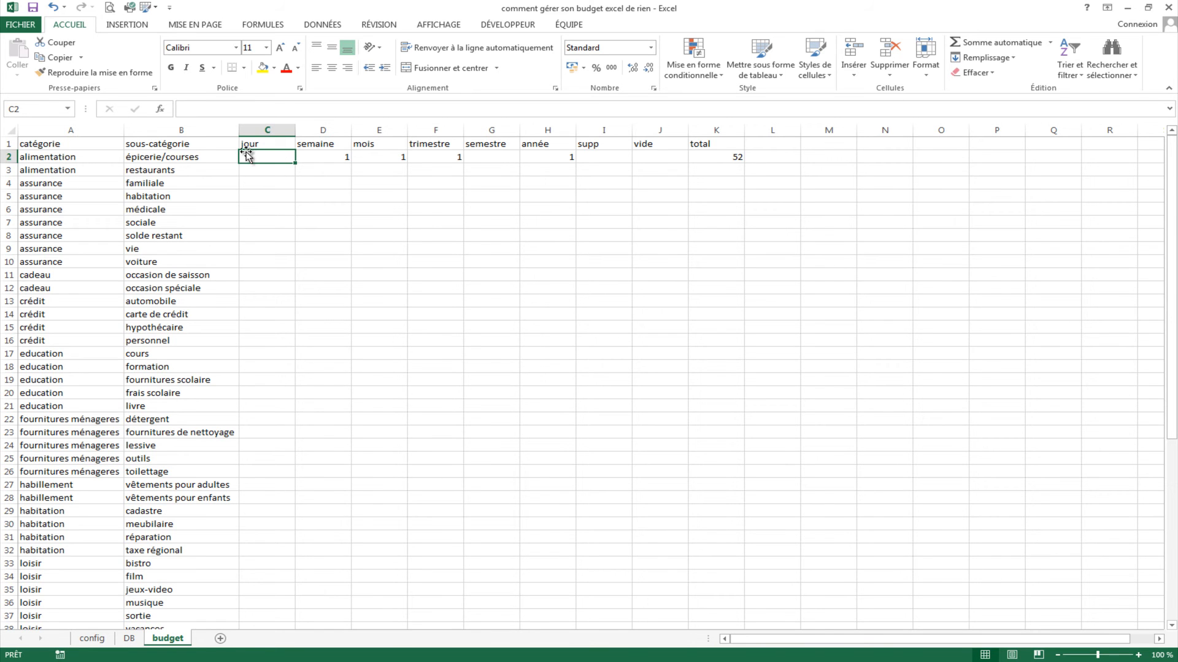
click(346, 160)
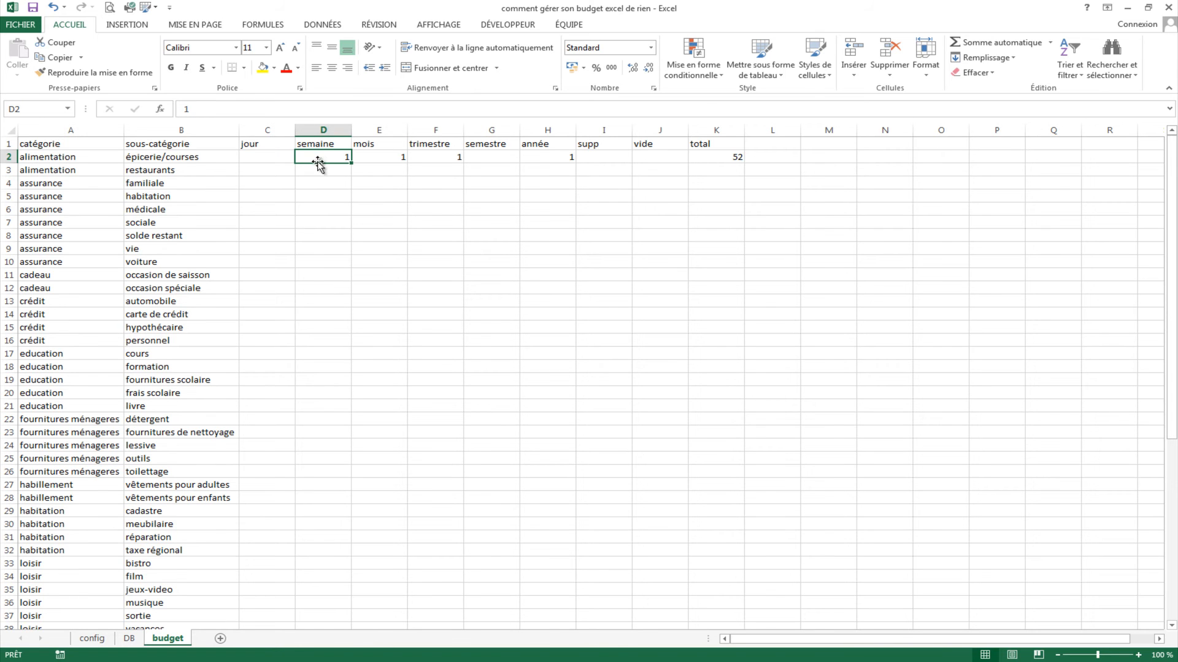
click(734, 160)
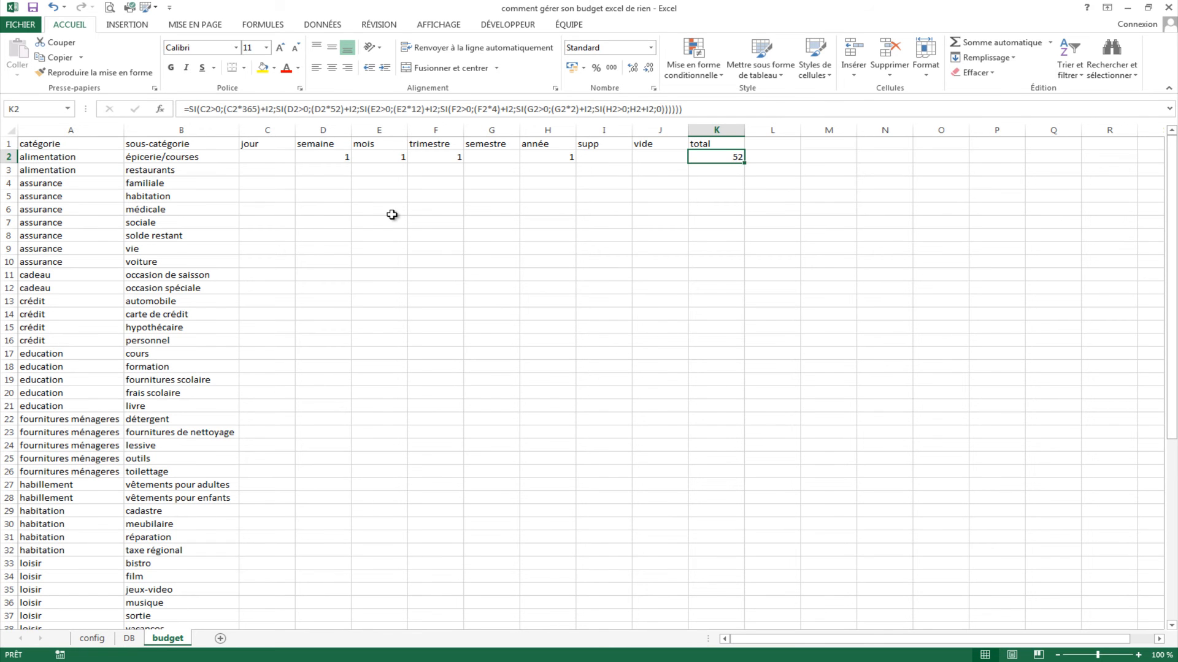
drag(336, 162, 570, 161)
key(Delete)
click(276, 159)
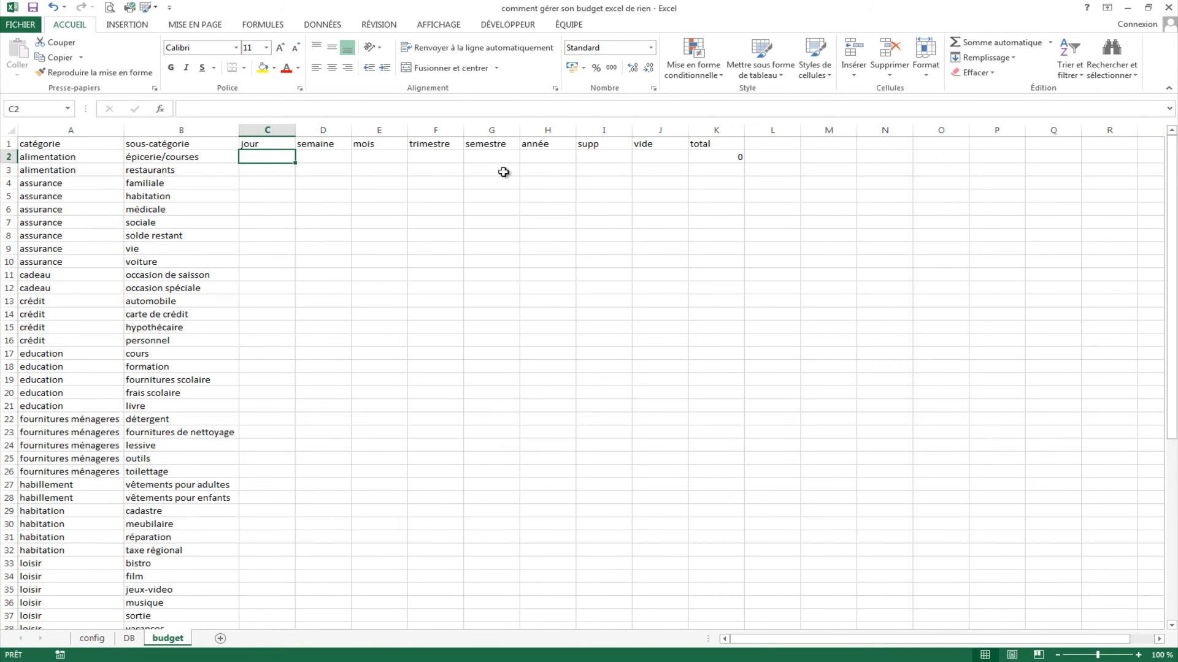
Fill the K2 total formula down column K to row 59 and check that it reaches the last subcategory
click(716, 147)
click(718, 163)
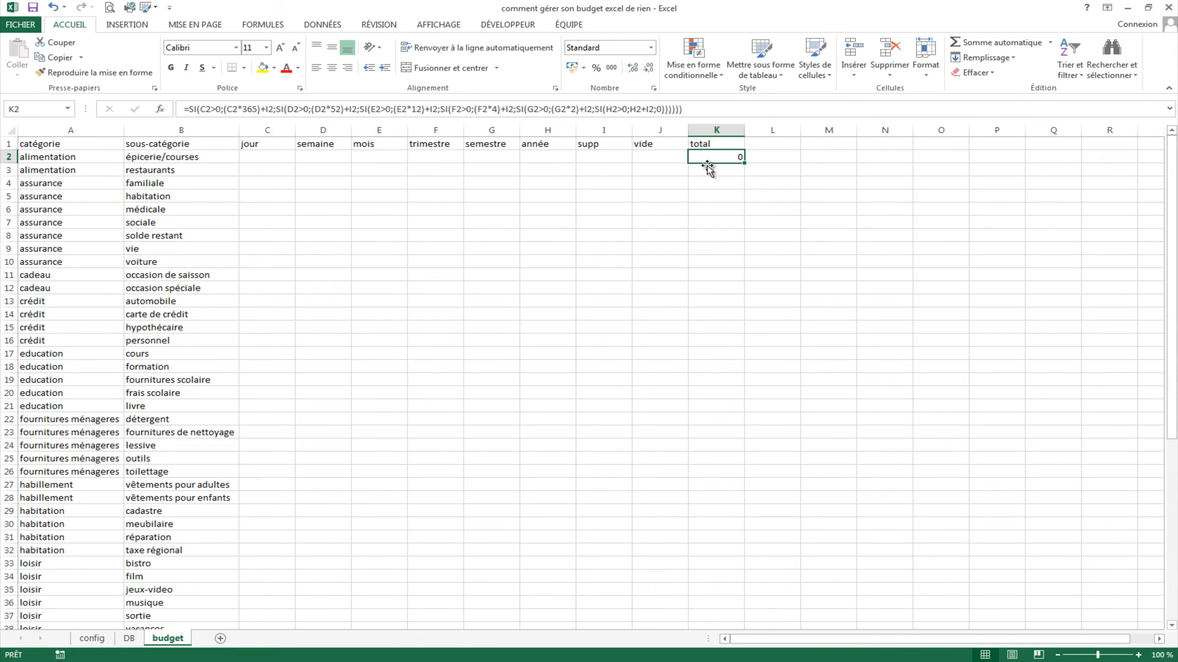
double_click(745, 163)
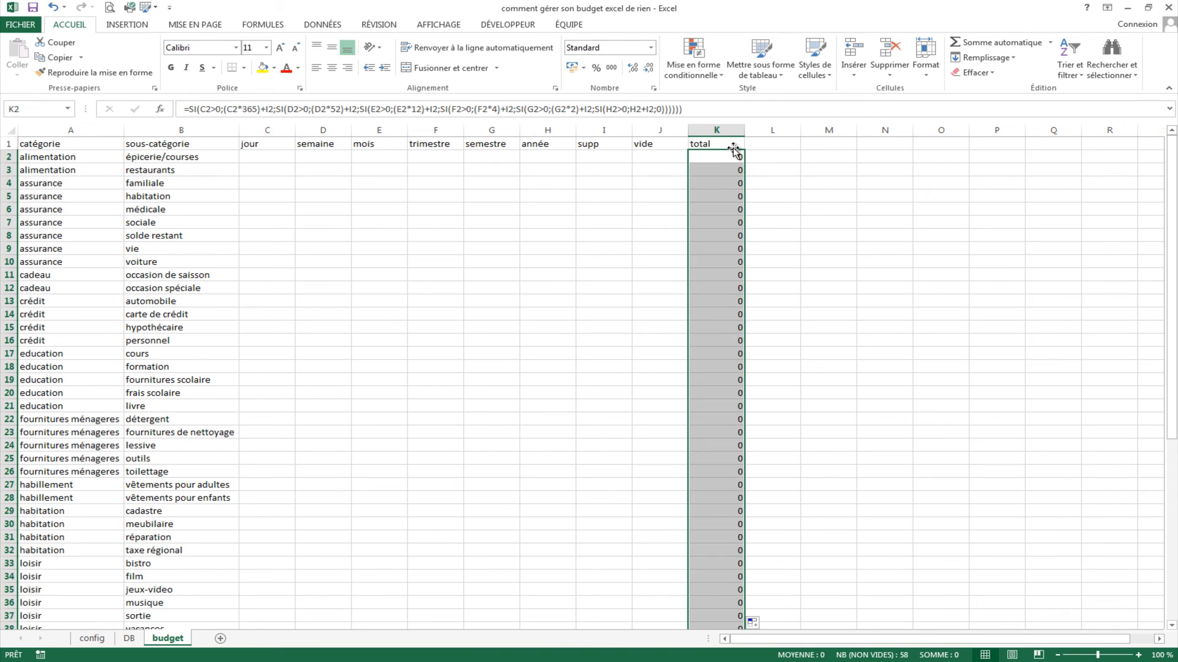
scroll(776, 264, down, 10)
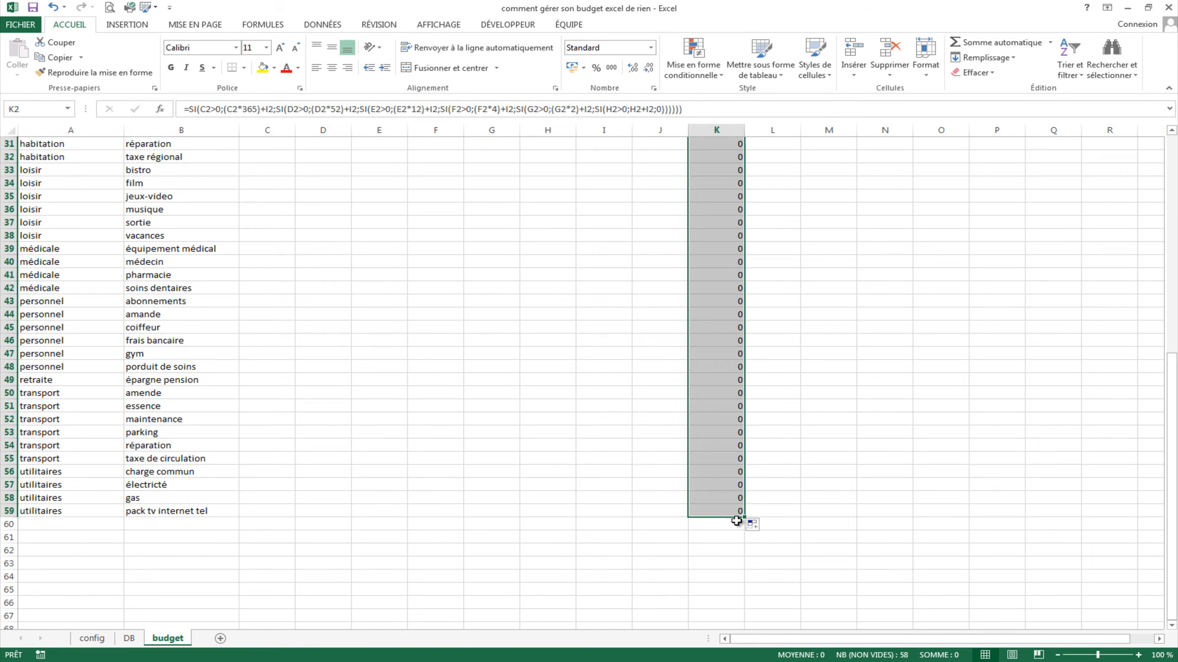
click(164, 517)
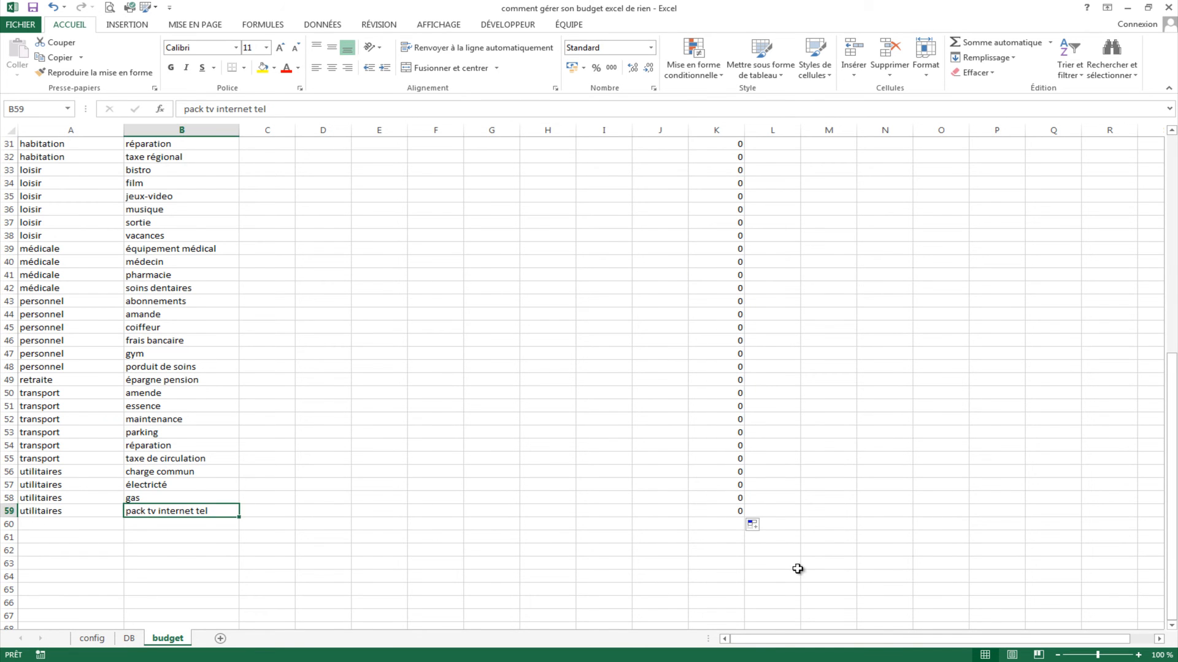
click(804, 498)
scroll(772, 484, up, 10)
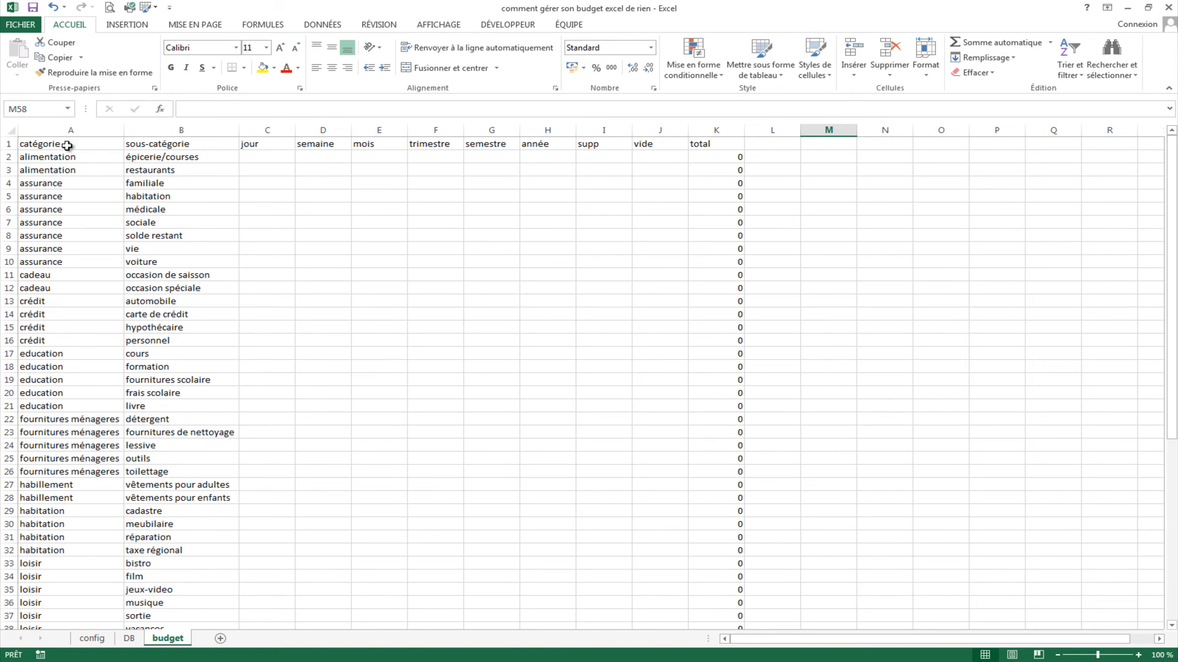
Apply the euro accounting number format to the amount columns C1:K59
drag(268, 147, 723, 603)
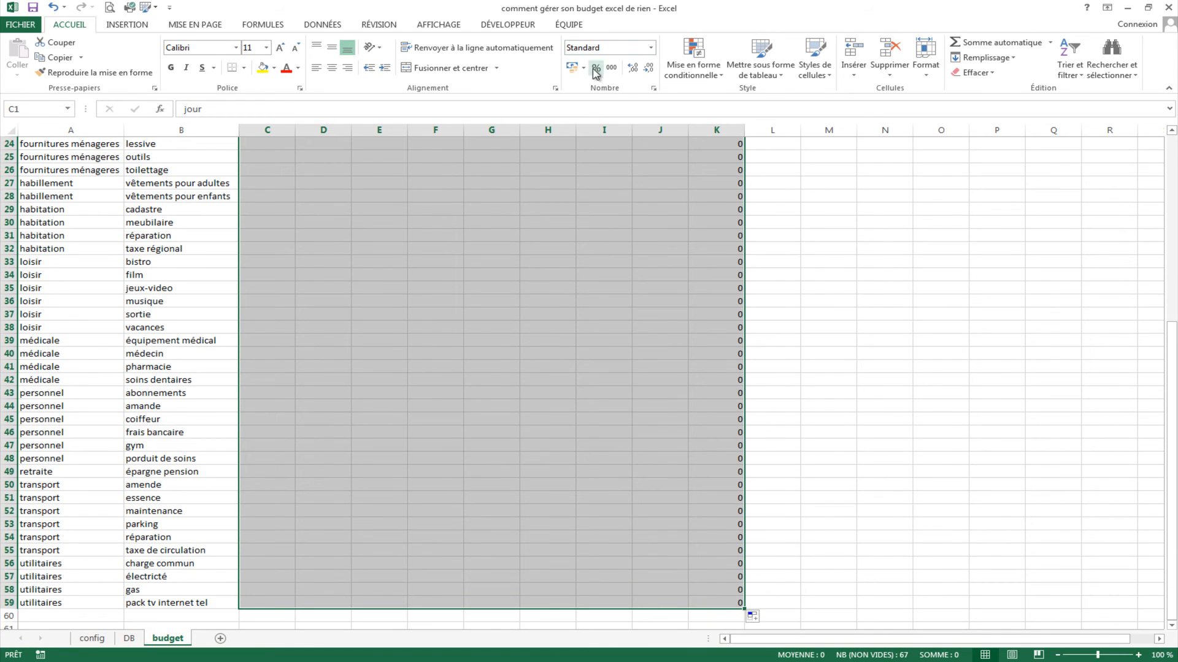
click(571, 66)
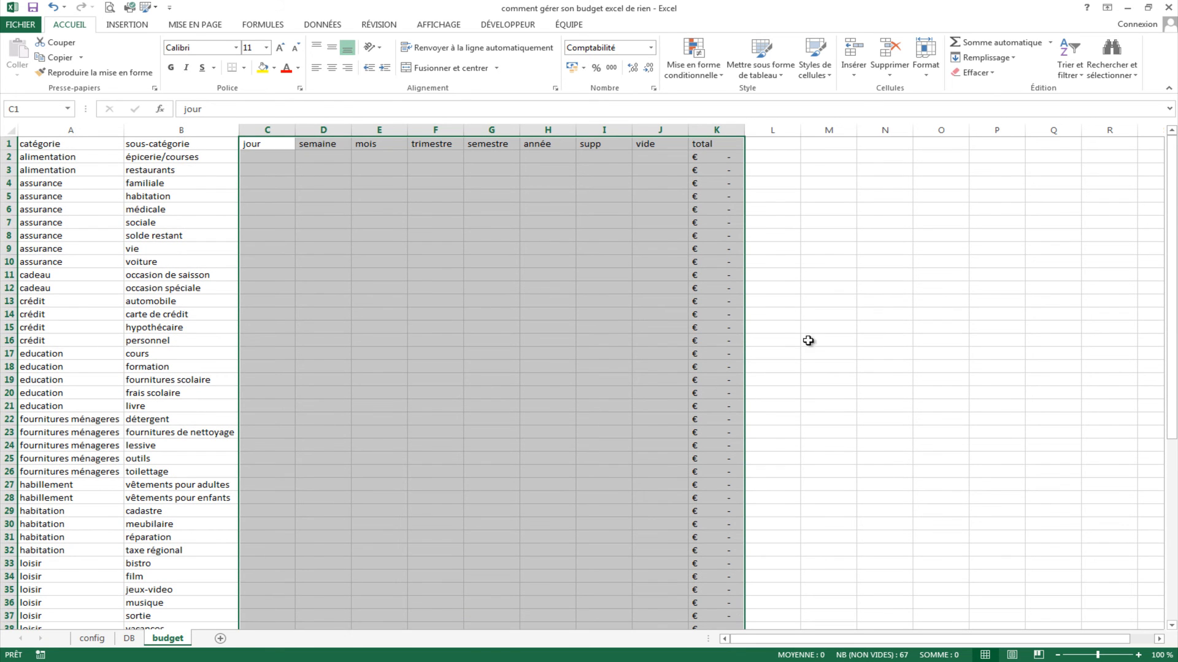
click(887, 286)
Set the font size of the header row A1:K1 to 16
drag(38, 148, 726, 145)
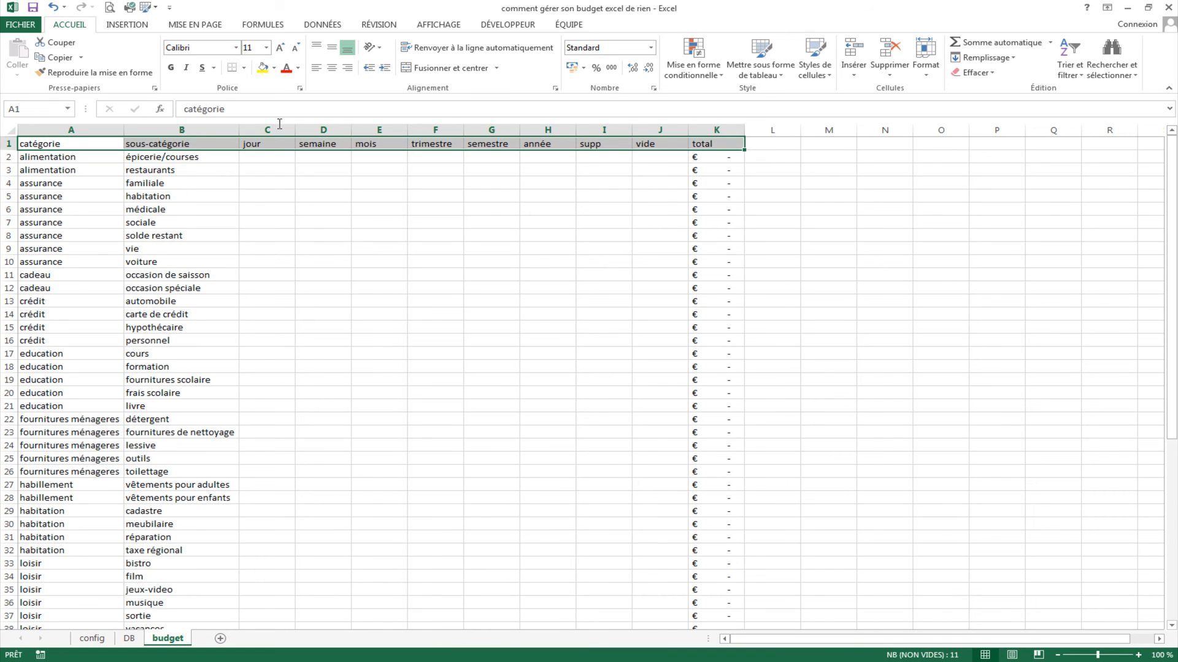
click(267, 47)
click(249, 137)
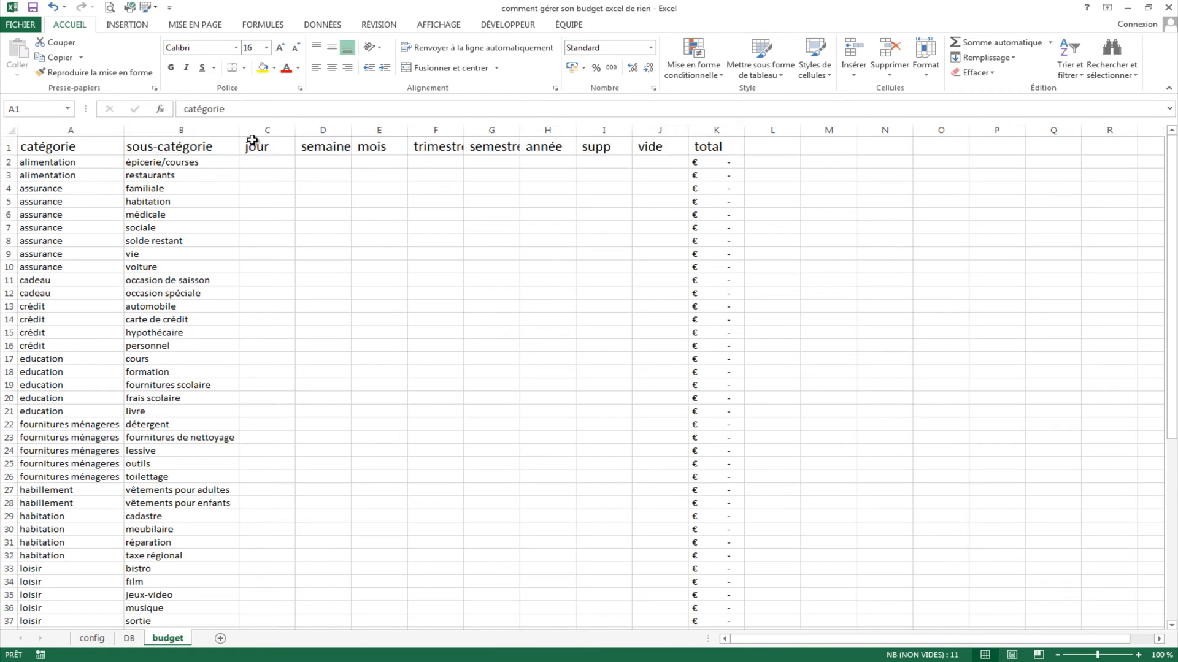
click(435, 306)
Set the font size of the budget rows A2:K59 to 14
drag(718, 163, 91, 599)
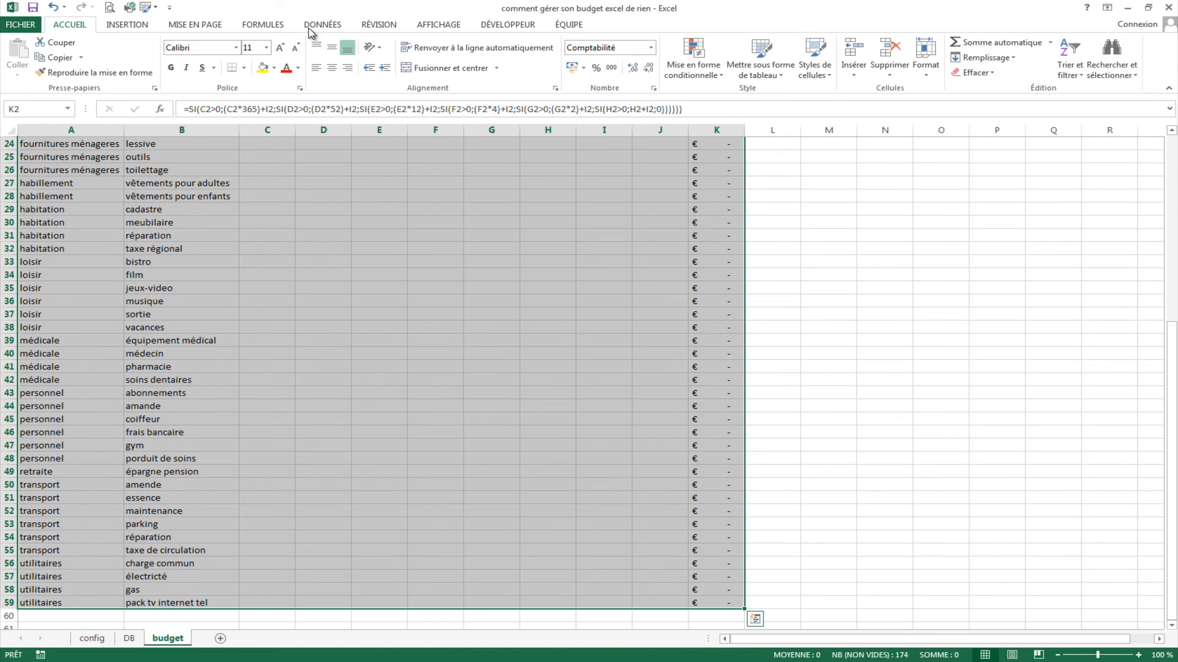
click(266, 47)
click(249, 125)
scroll(319, 196, up, 8)
click(383, 247)
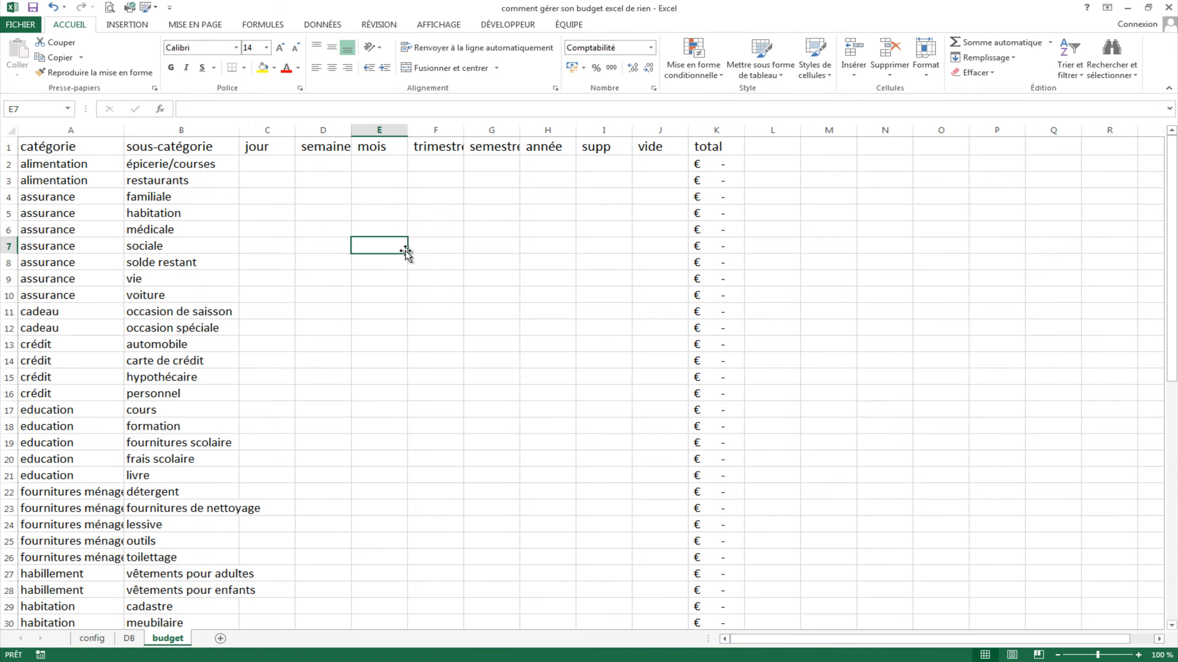
Fill the header row A1:K1 with a light blue theme colour
drag(62, 151, 715, 148)
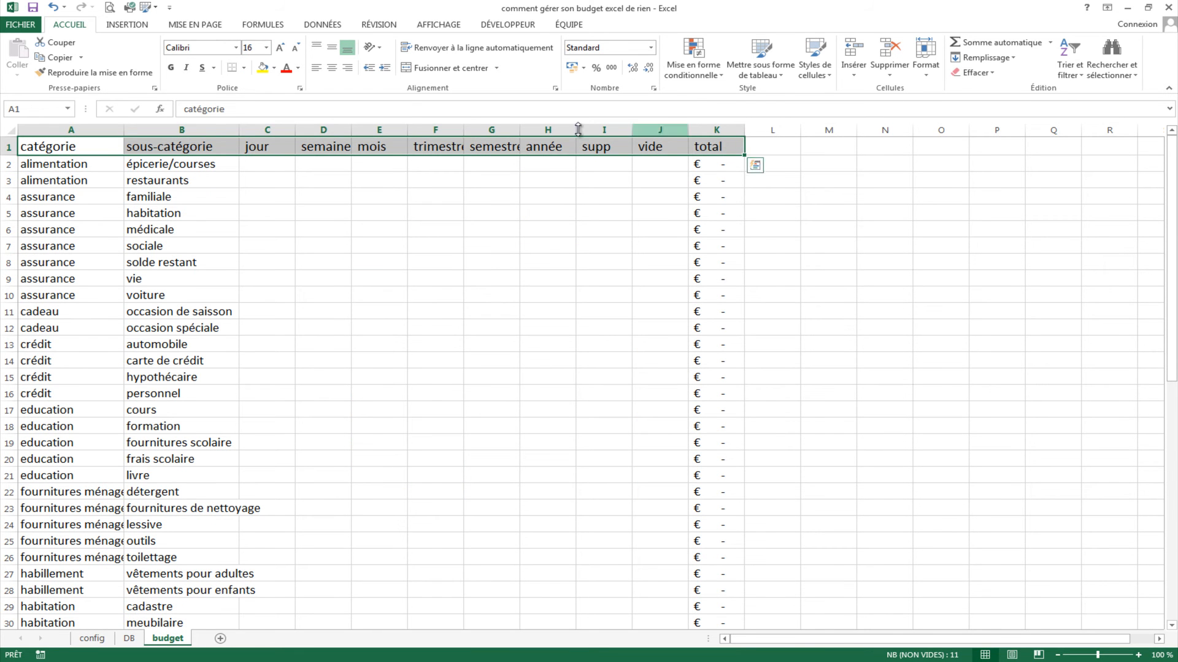
click(274, 67)
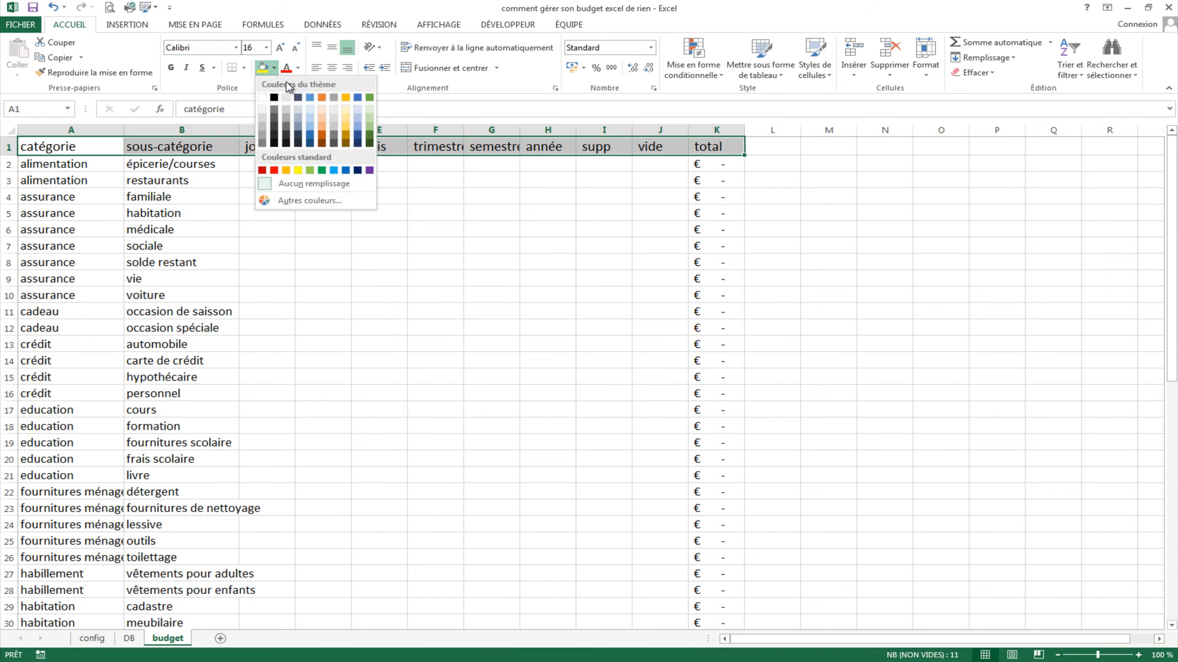
click(309, 117)
click(471, 244)
Fill the total column cells K2:K59 with the same light blue as the header
drag(723, 164, 712, 610)
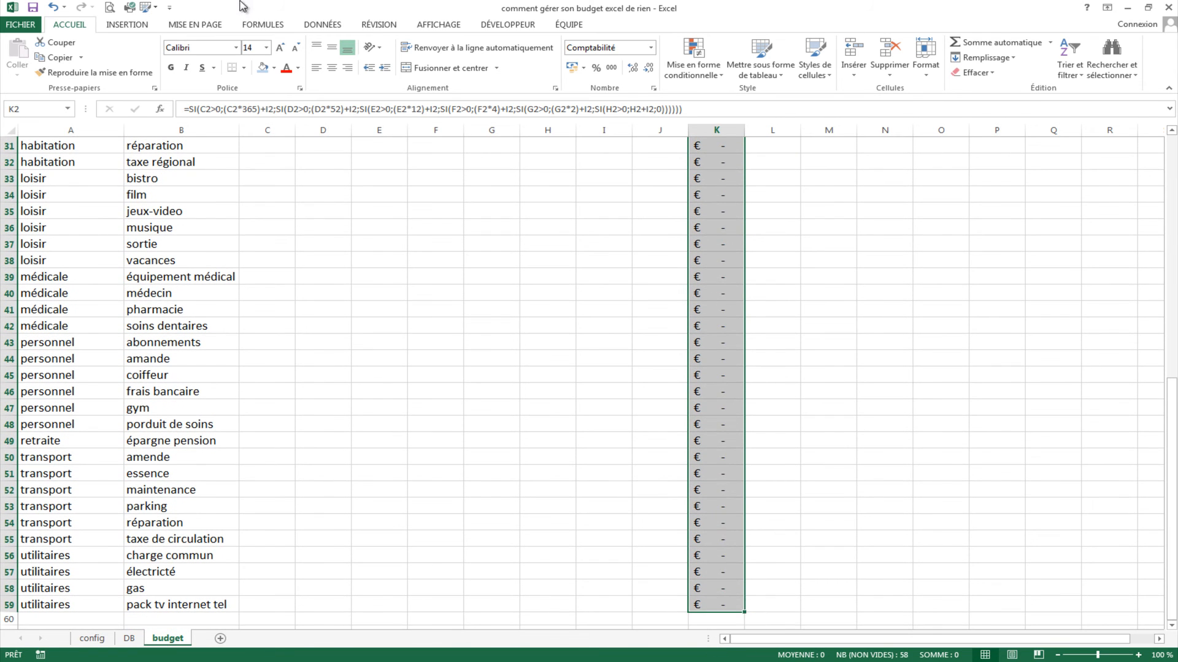
click(263, 67)
scroll(540, 307, up, 4)
click(547, 310)
Make the header row A1:K1 bold
drag(53, 149, 711, 150)
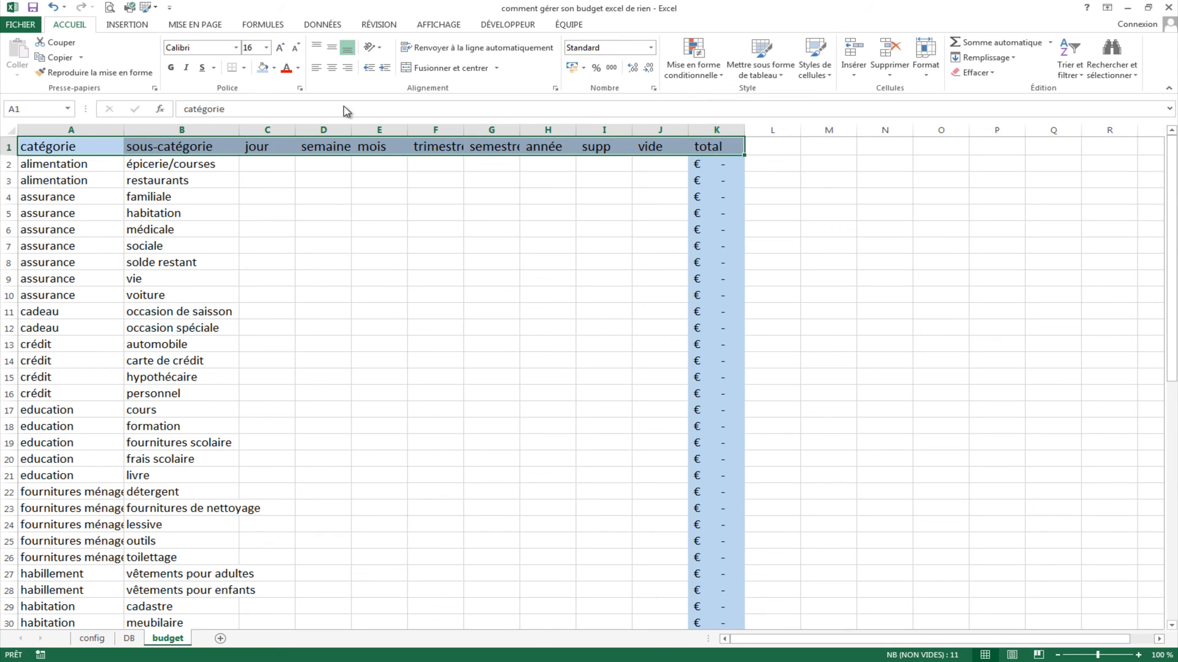
click(273, 67)
click(173, 67)
click(279, 246)
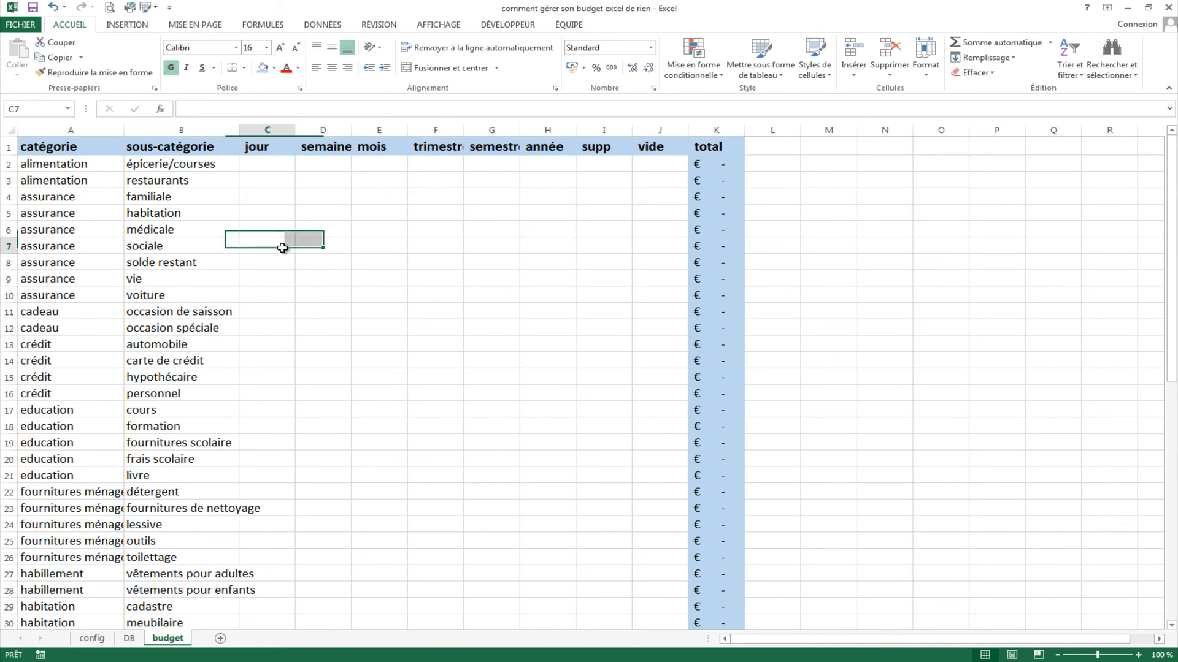
click(31, 161)
Apply all borders to the whole table A1:K59 and add a thick outline around it
drag(32, 147, 699, 607)
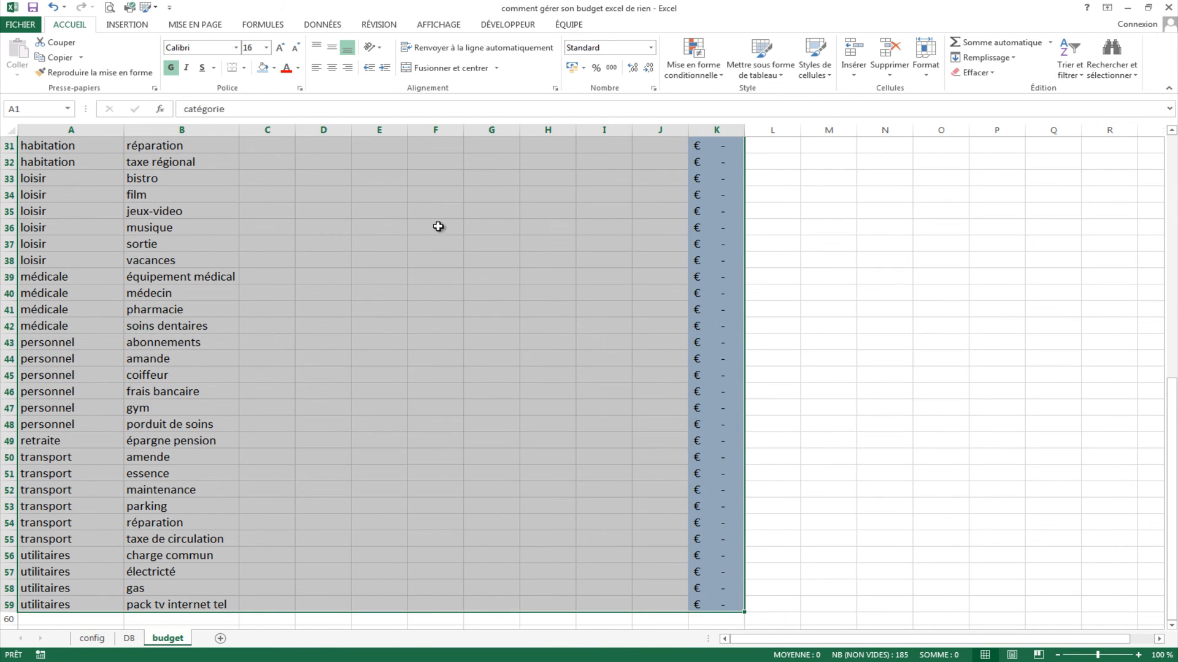
click(243, 67)
click(273, 195)
scroll(268, 179, up, 10)
click(243, 67)
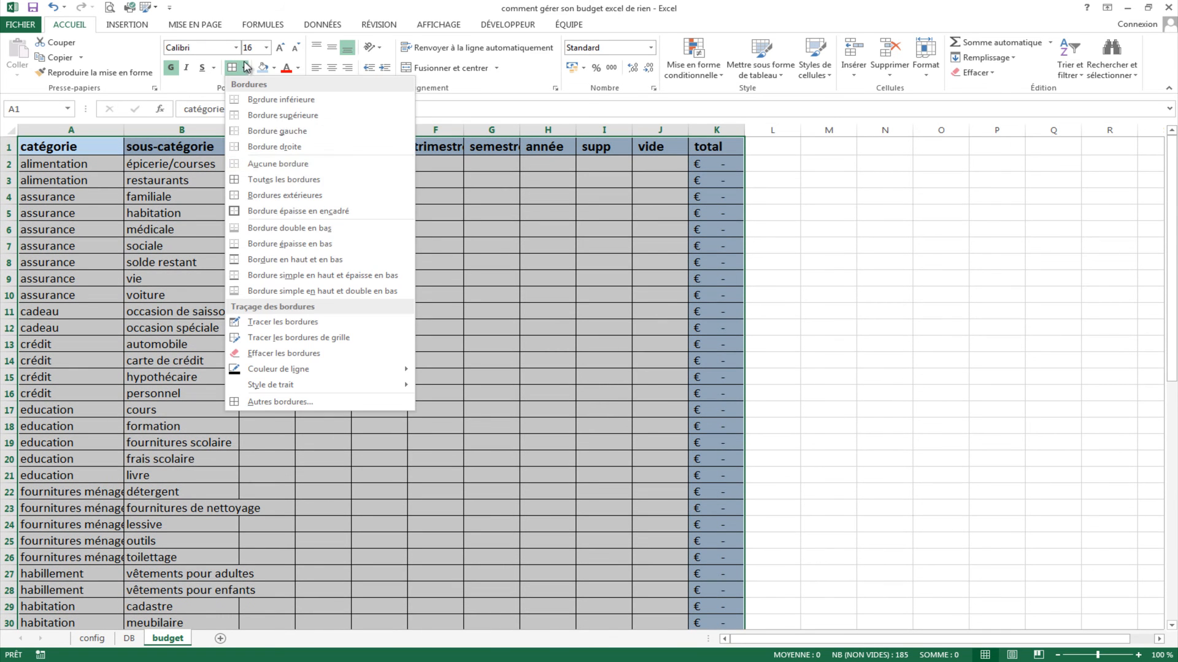
click(267, 227)
click(828, 246)
Add thick outlines around the header row and around the total column K
drag(72, 153, 704, 616)
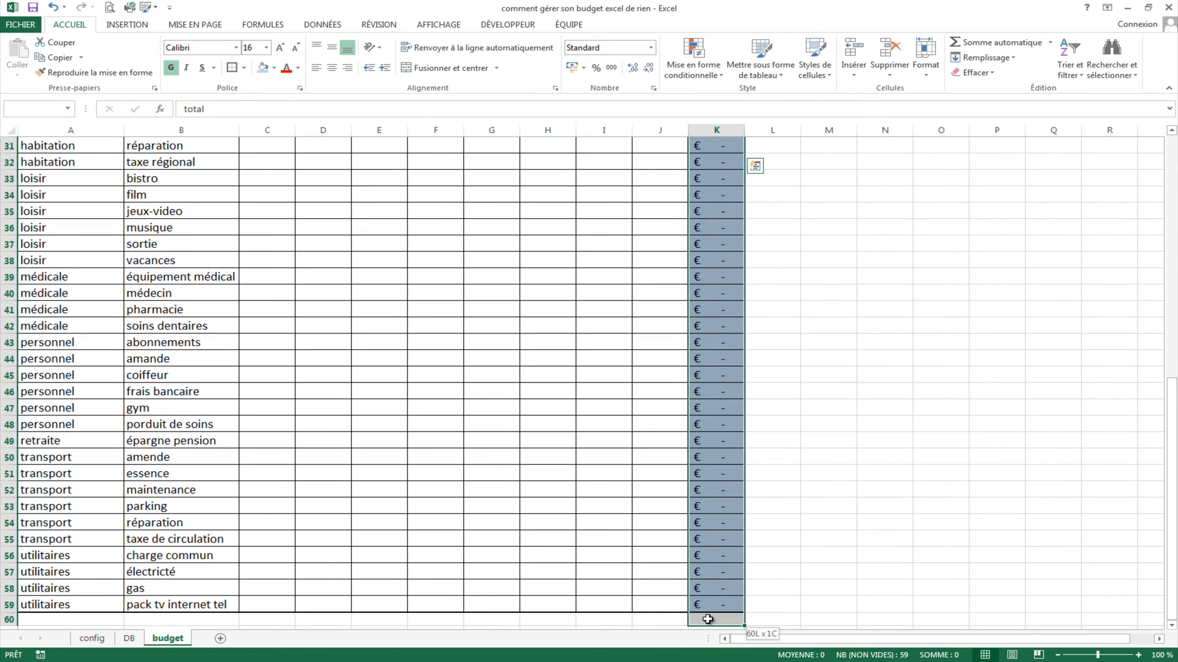
scroll(413, 302, up, 10)
click(412, 301)
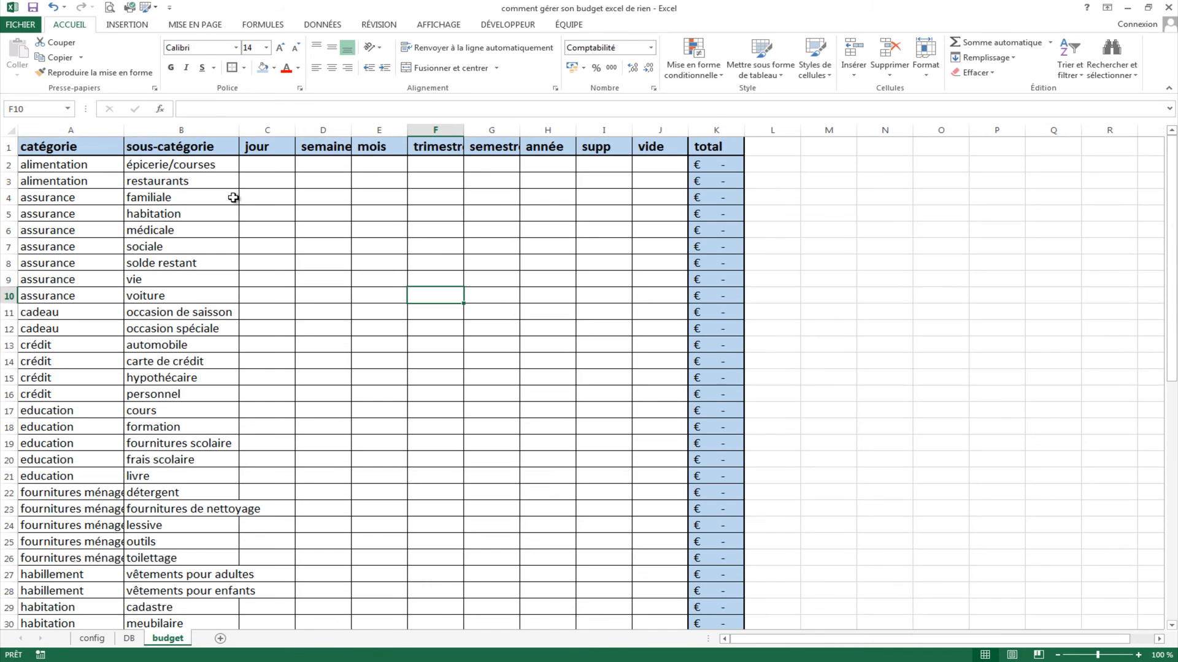
Widen column A and give columns C to K an equal width that shows their full headers
drag(123, 125, 140, 124)
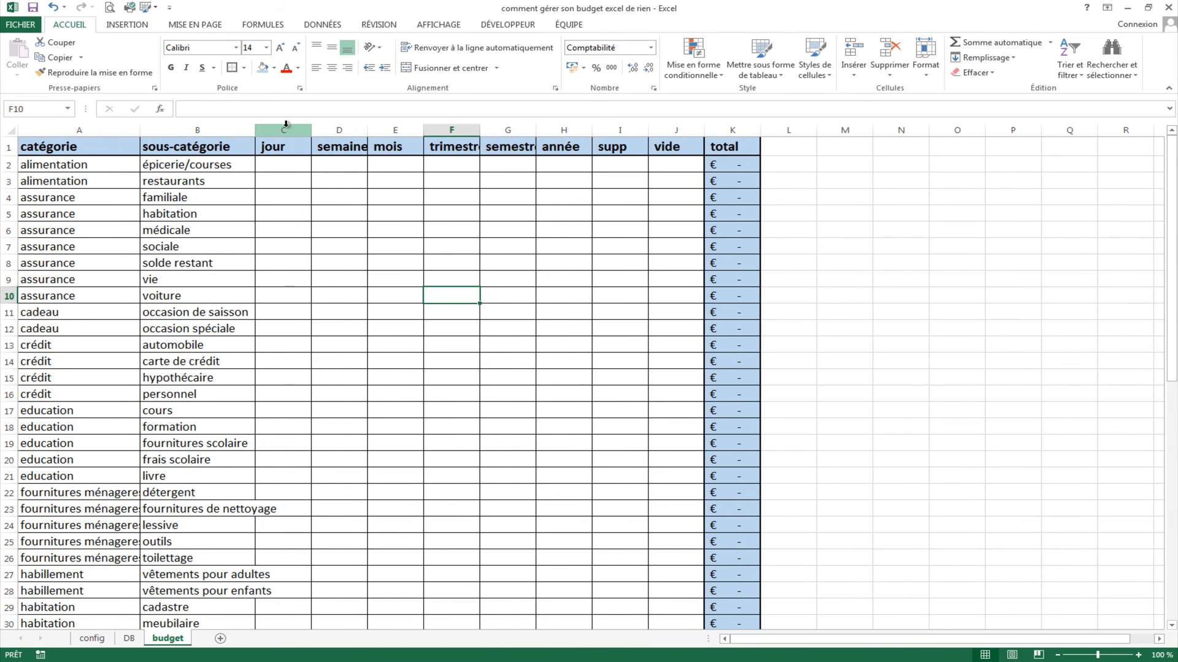
drag(255, 124, 751, 129)
click(445, 297)
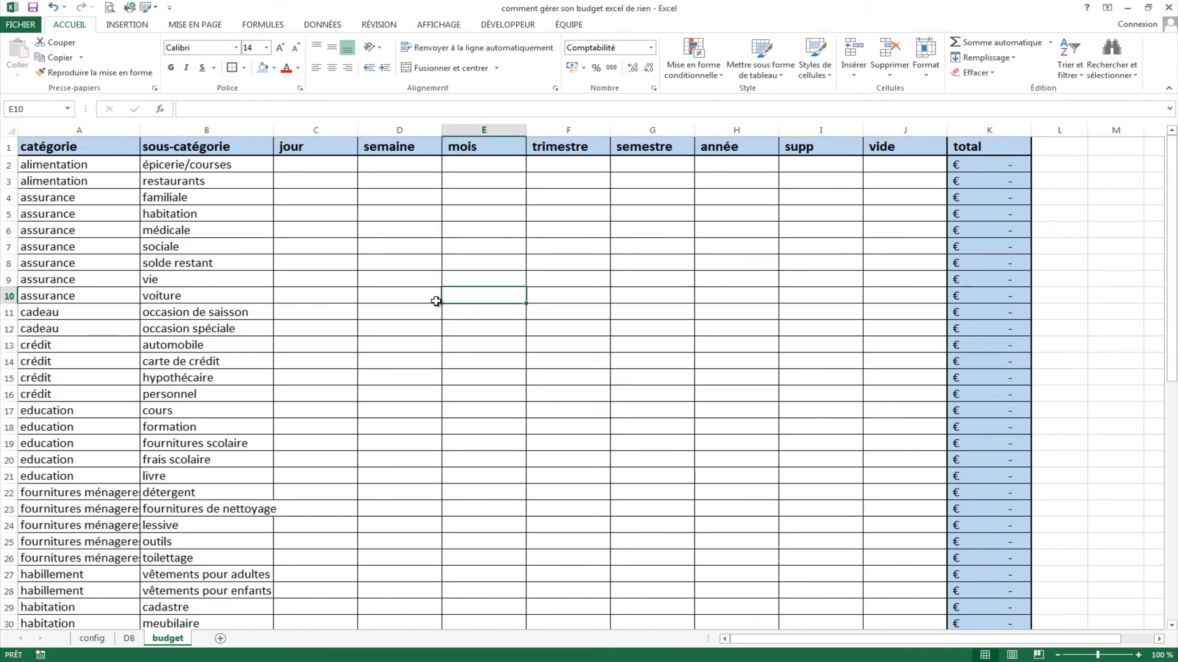
click(300, 167)
click(465, 164)
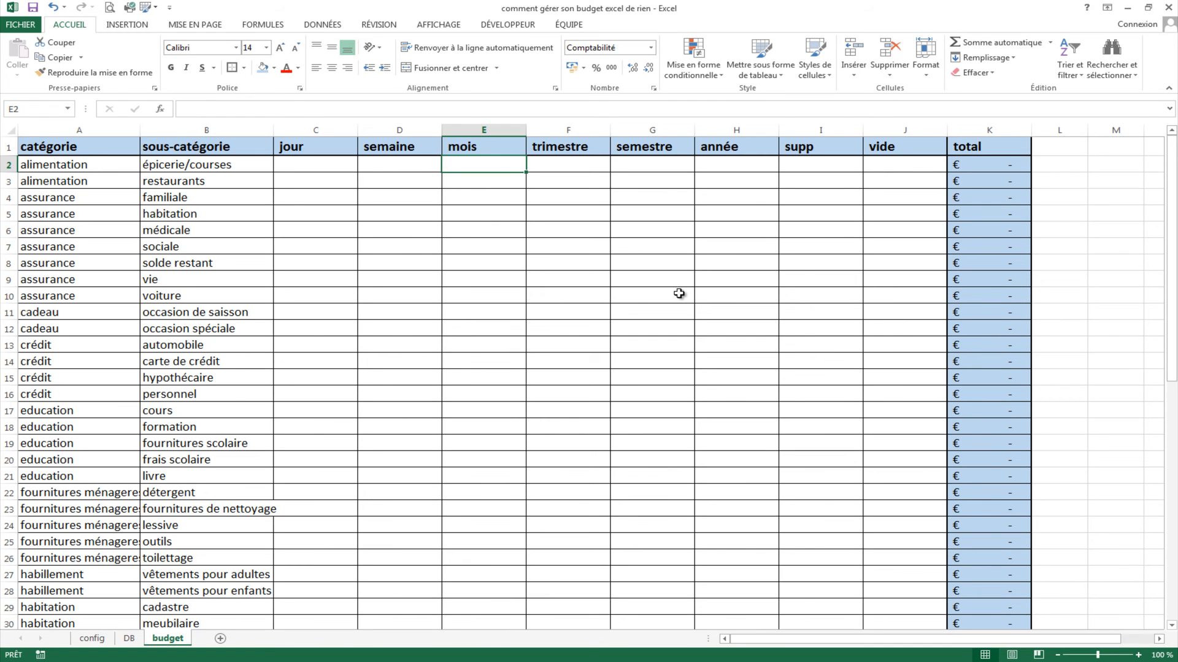
click(828, 216)
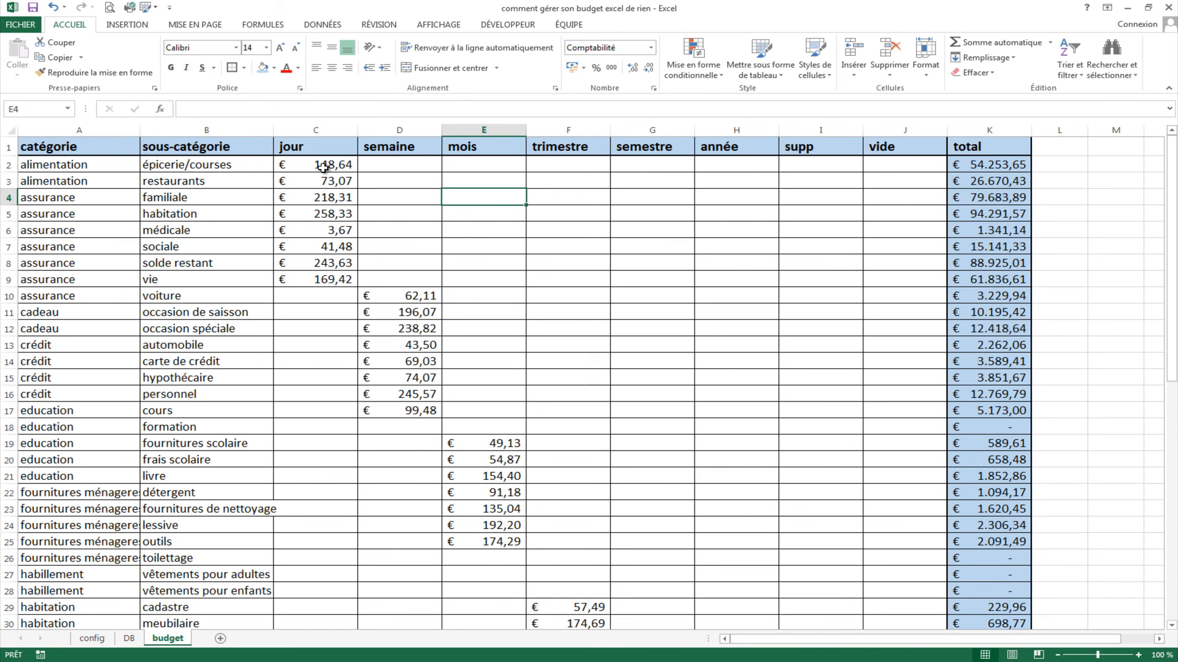
Autofit columns A and B to their longest category and subcategory names
double_click(139, 132)
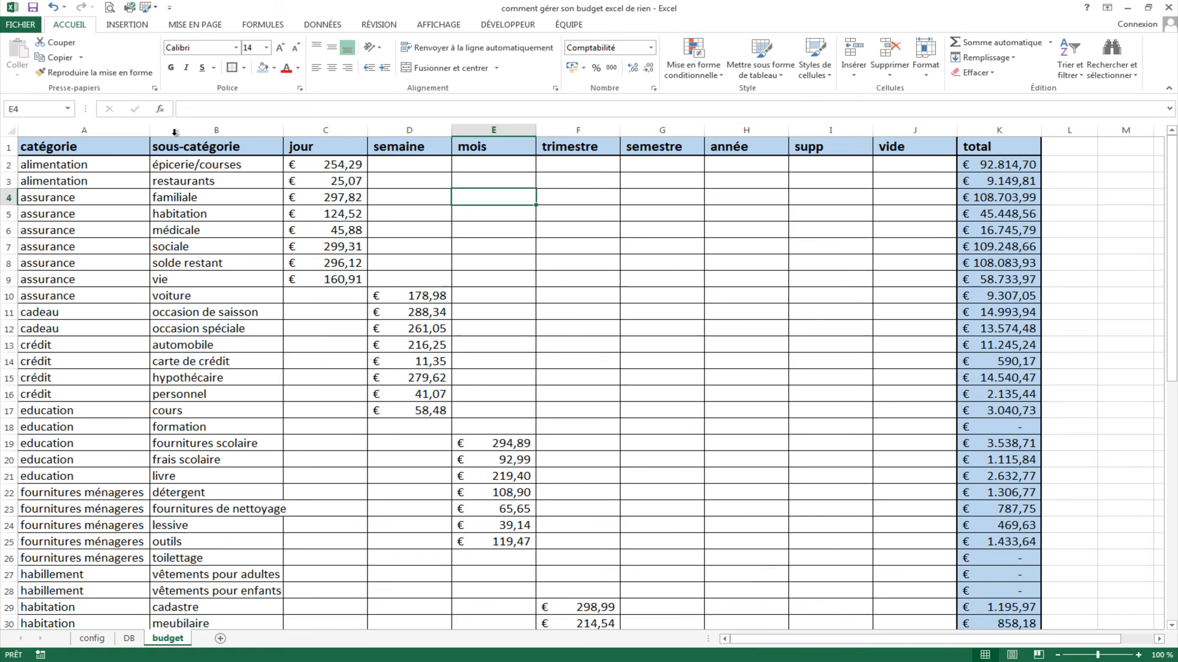
double_click(282, 127)
click(732, 373)
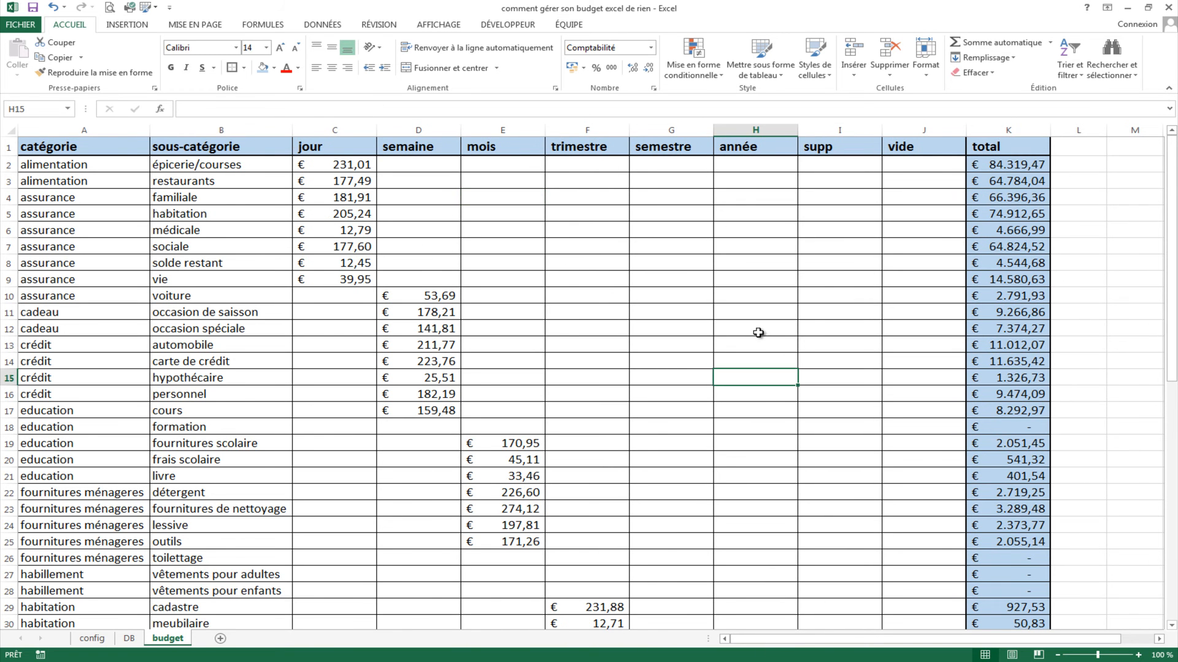
Review the amounts and totals down the budget sheet and compare its layout with the DB sheet
scroll(761, 334, down, 2)
scroll(982, 234, up, 2)
scroll(763, 231, down, 1)
scroll(763, 230, down, 6)
scroll(765, 244, up, 12)
click(128, 638)
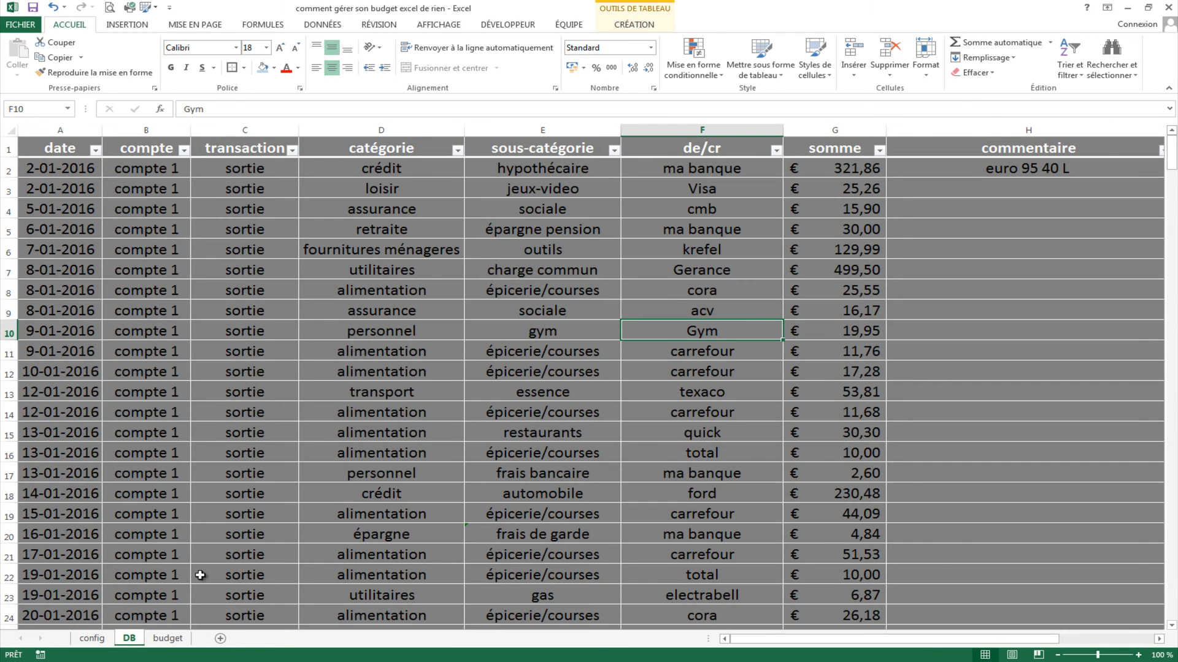
click(168, 639)
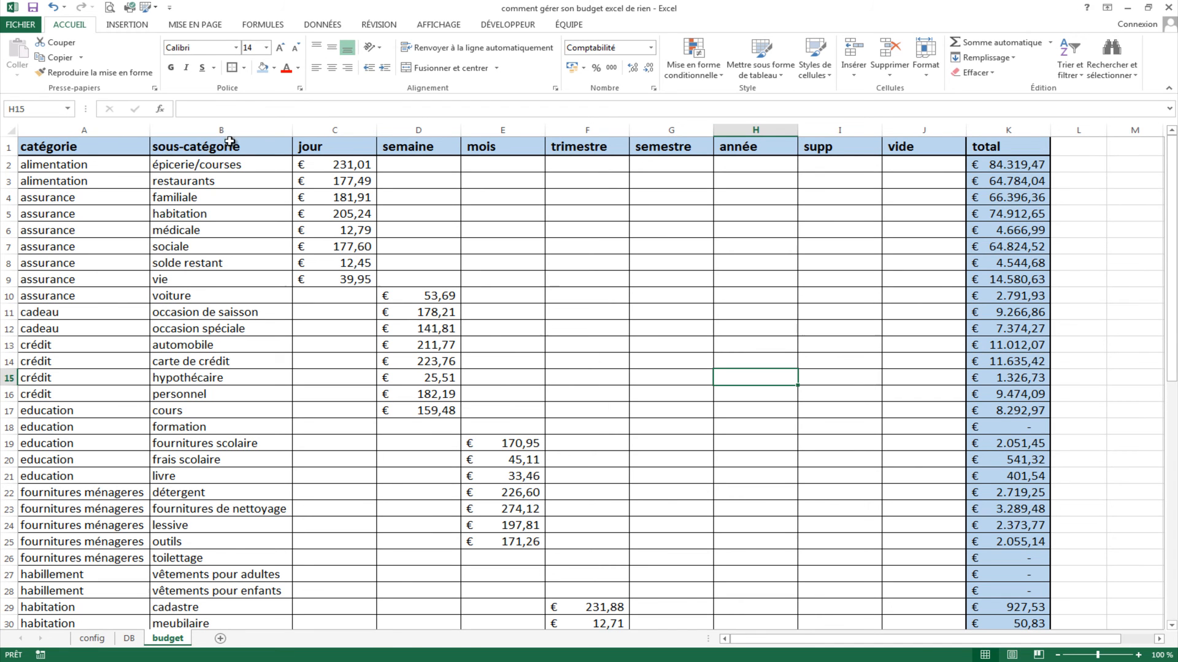
Copy the catégorie, sous-catégorie, vide and total cells of rows 2 to 59 in the budget sheet
click(29, 169)
drag(132, 170, 241, 591)
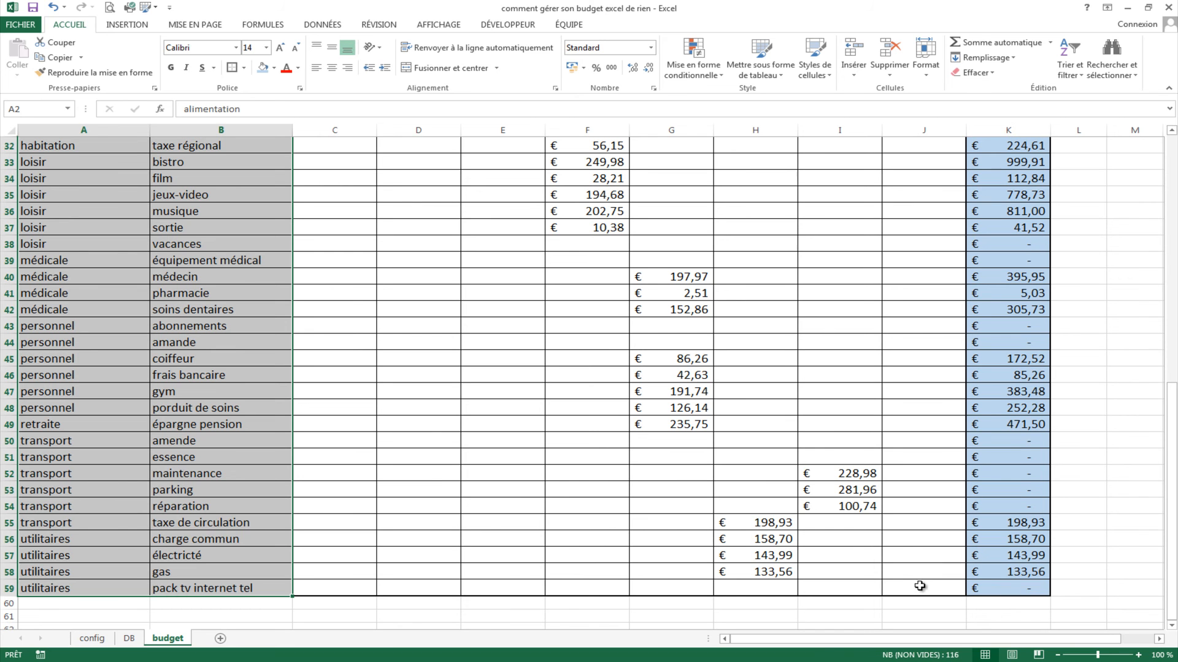
click(1005, 586)
drag(991, 585, 945, 167)
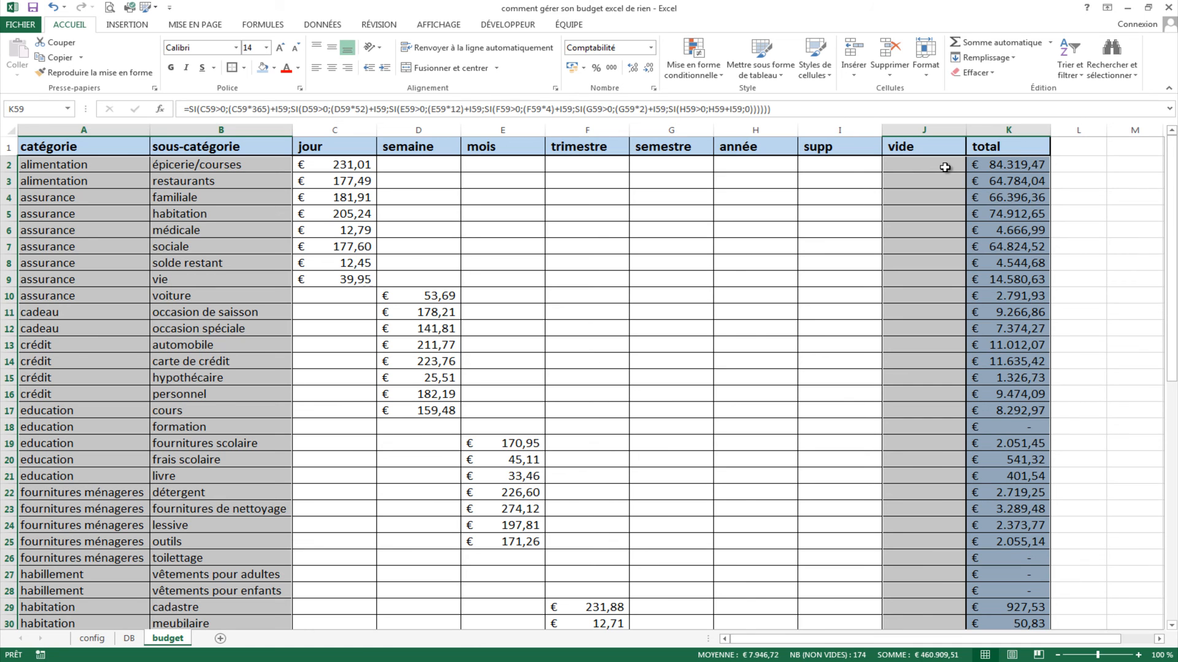
key(ctrl+c)
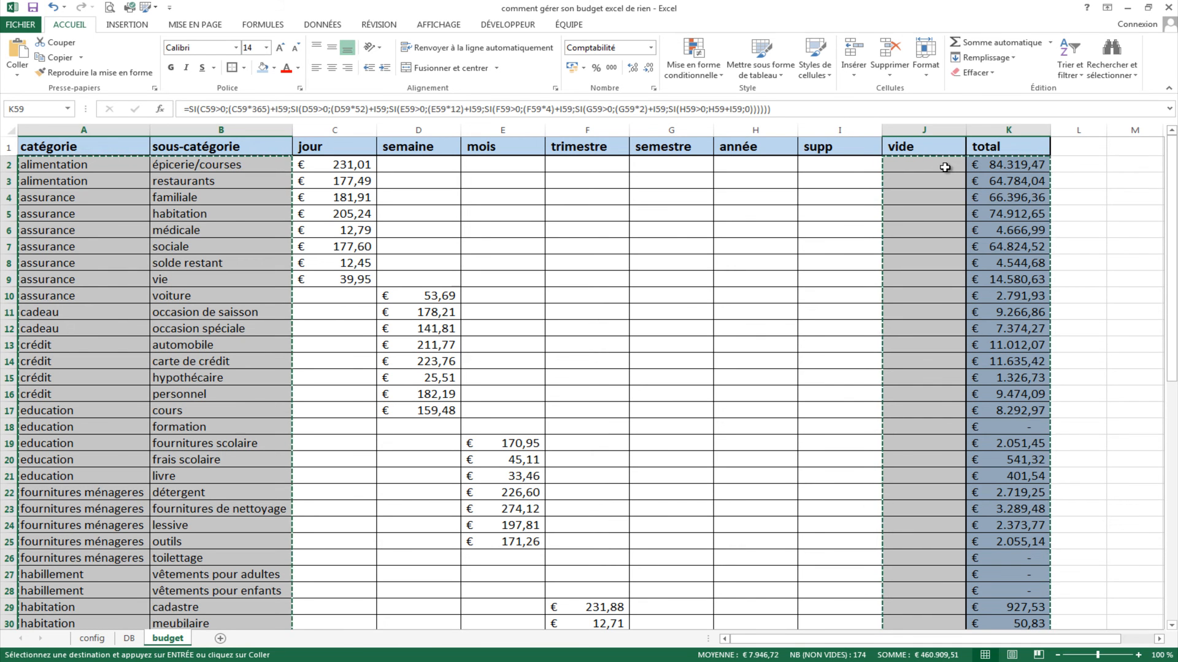
Paste the copied budget data as values below the last DB entry, starting at D335 in the catégorie column
click(128, 638)
scroll(380, 316, down, 2)
scroll(381, 317, down, 20)
scroll(385, 349, down, 20)
scroll(346, 349, down, 20)
scroll(343, 359, up, 4)
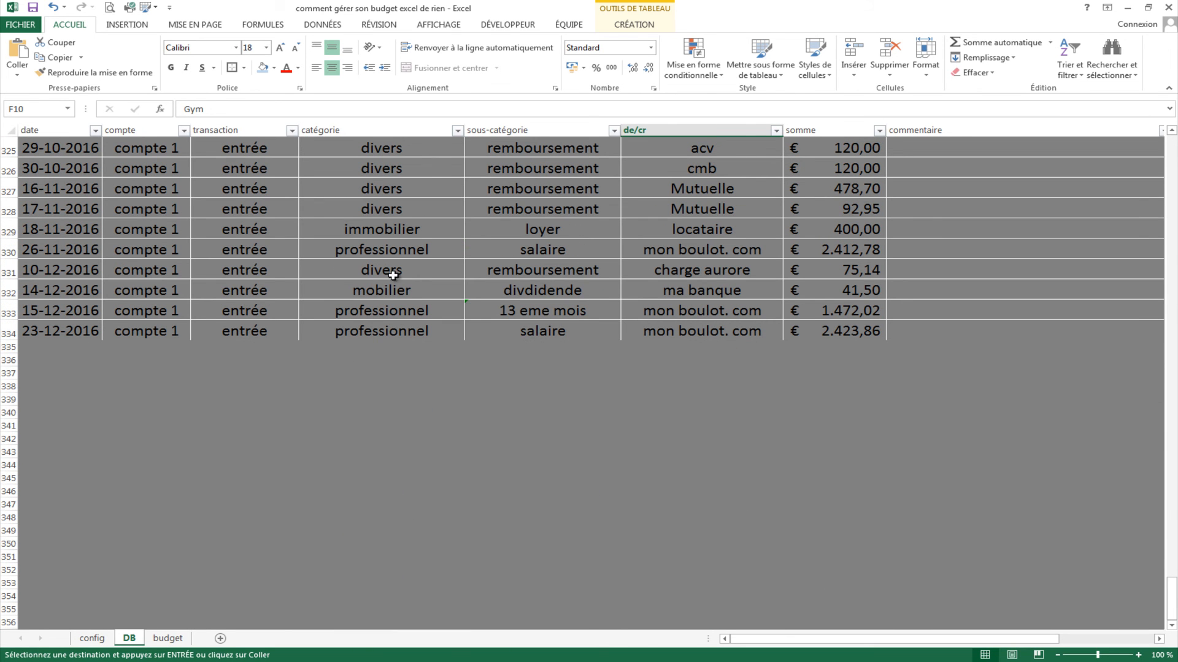
click(356, 347)
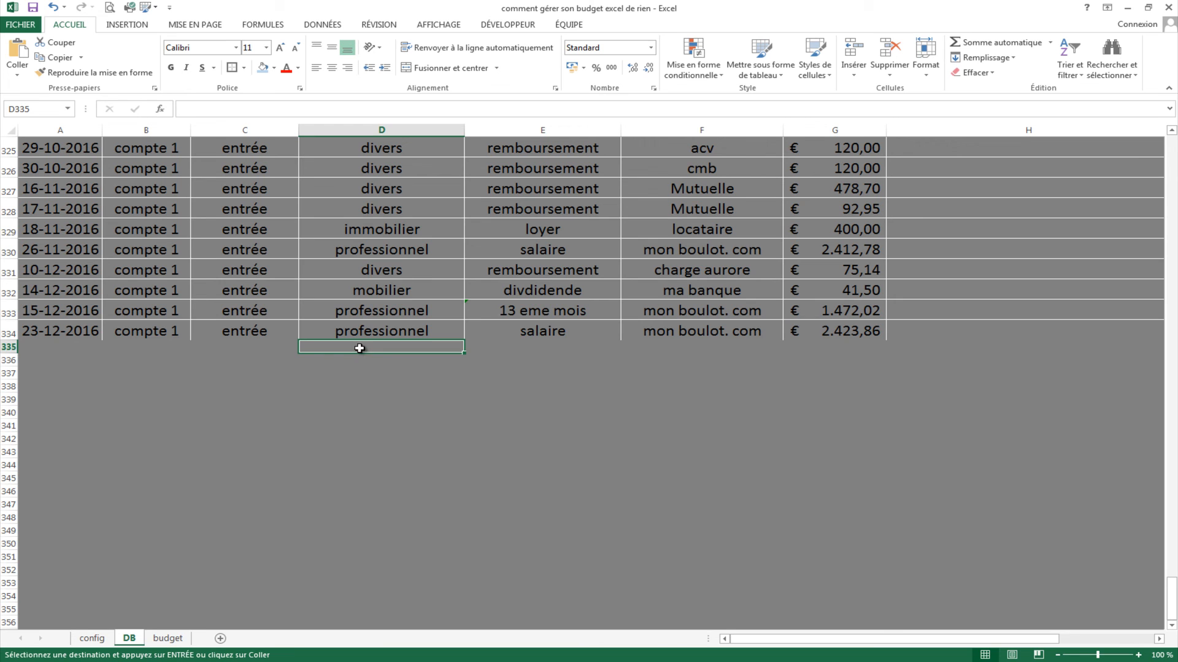
right_click(360, 348)
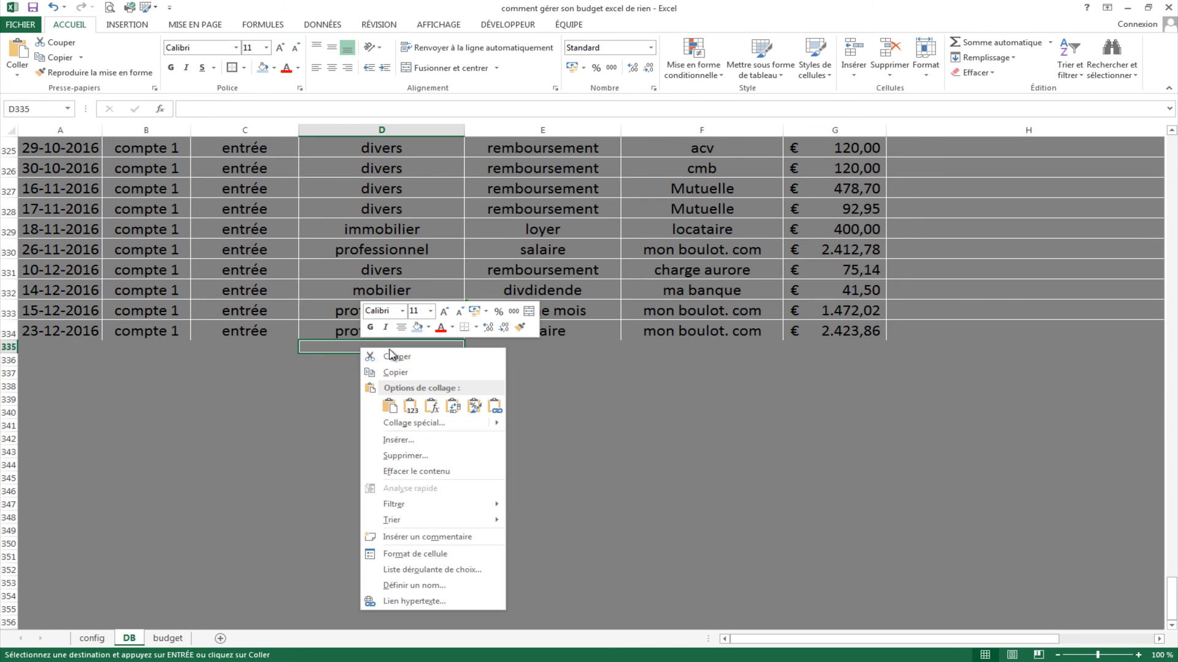
click(410, 407)
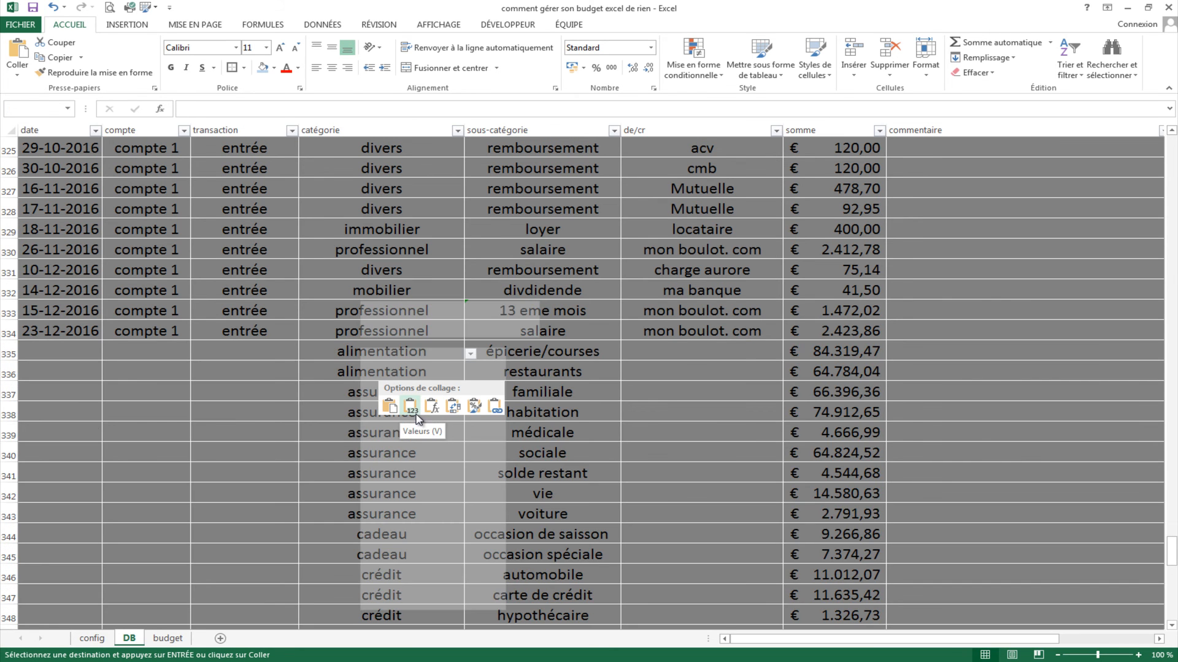
click(415, 416)
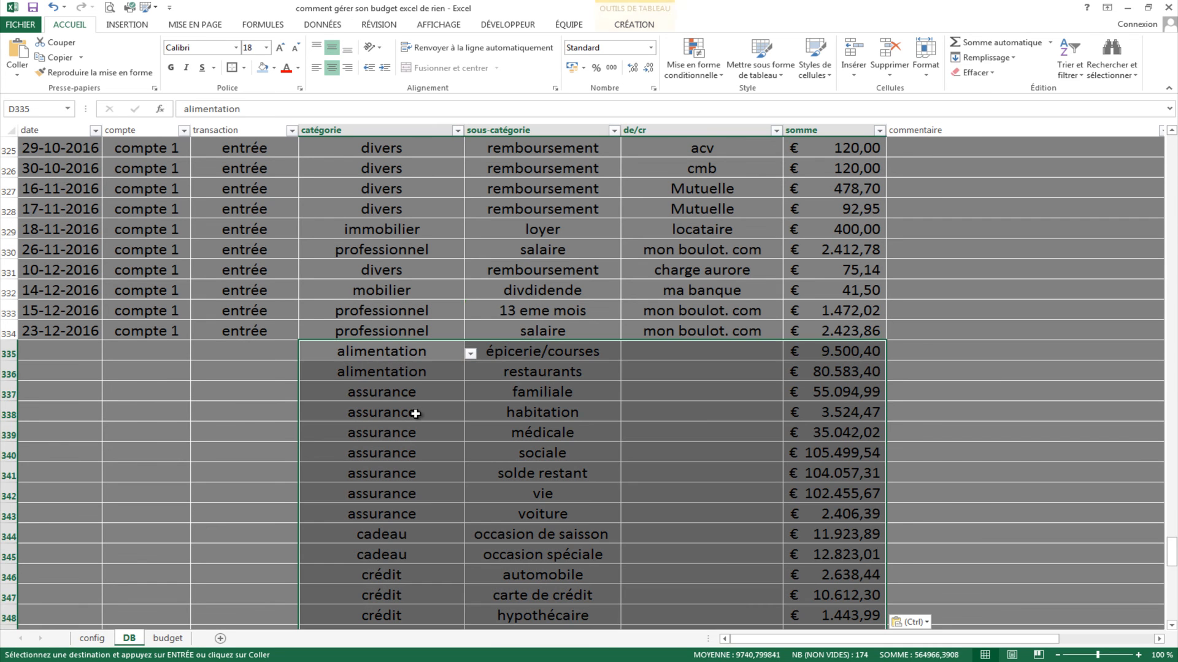
click(706, 424)
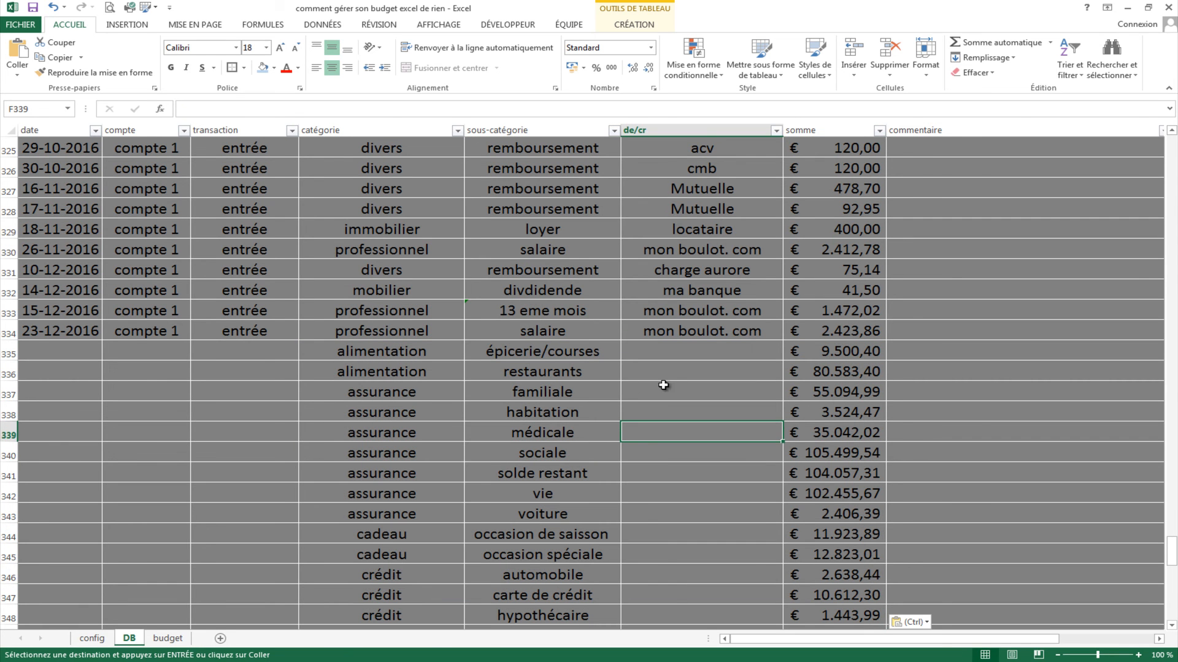
Set the transaction in C335 to sortie
click(270, 351)
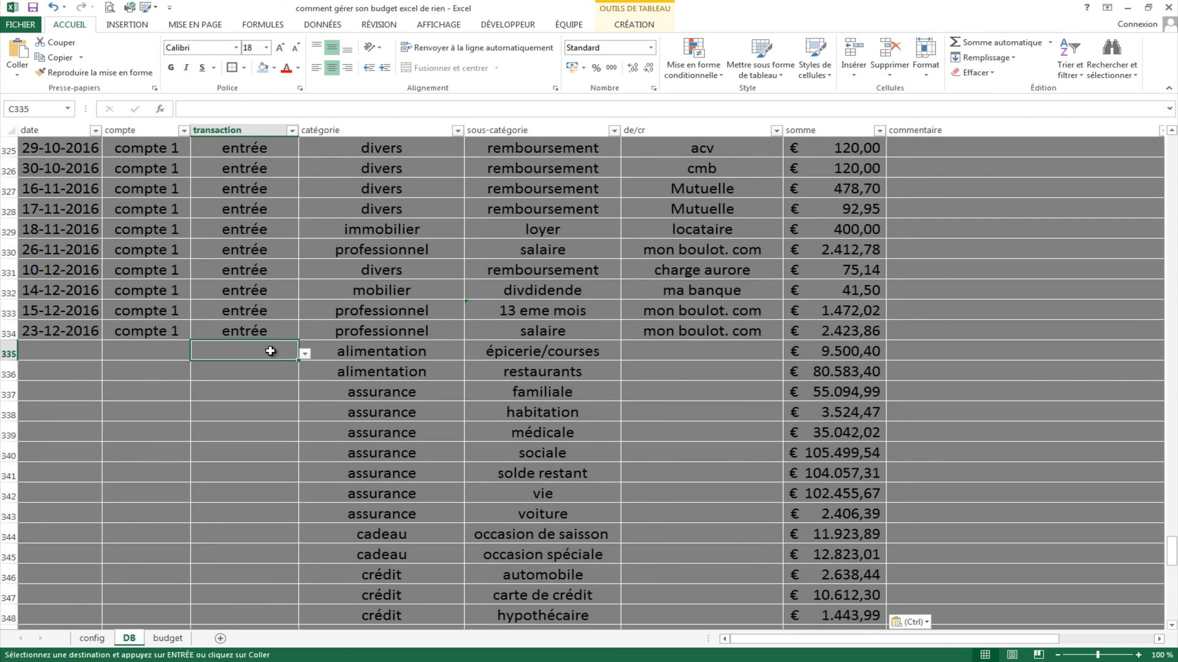
click(305, 353)
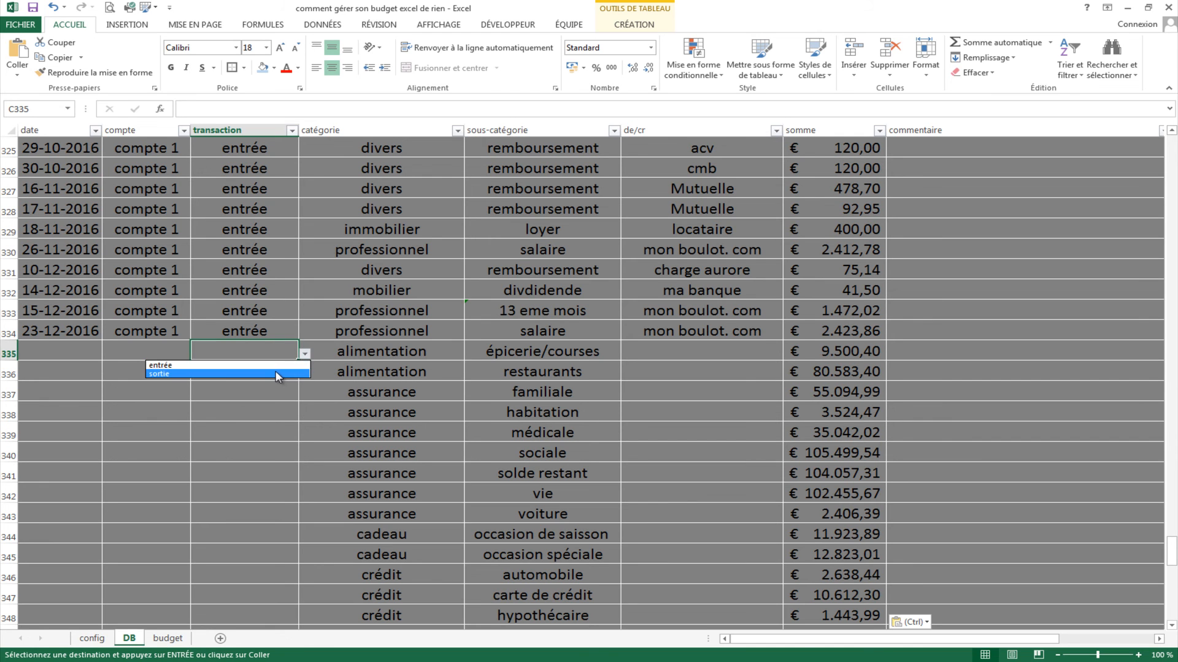
click(274, 372)
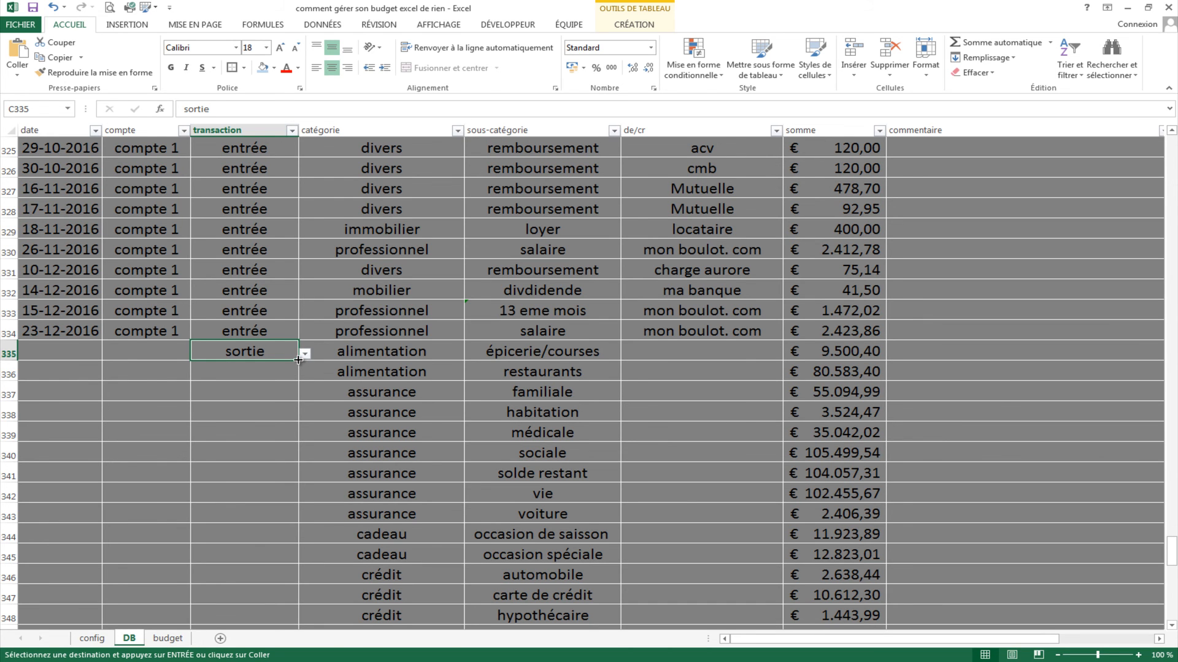
Fill the sortie transaction from C335 down through all the newly pasted budget rows to row 392
double_click(298, 360)
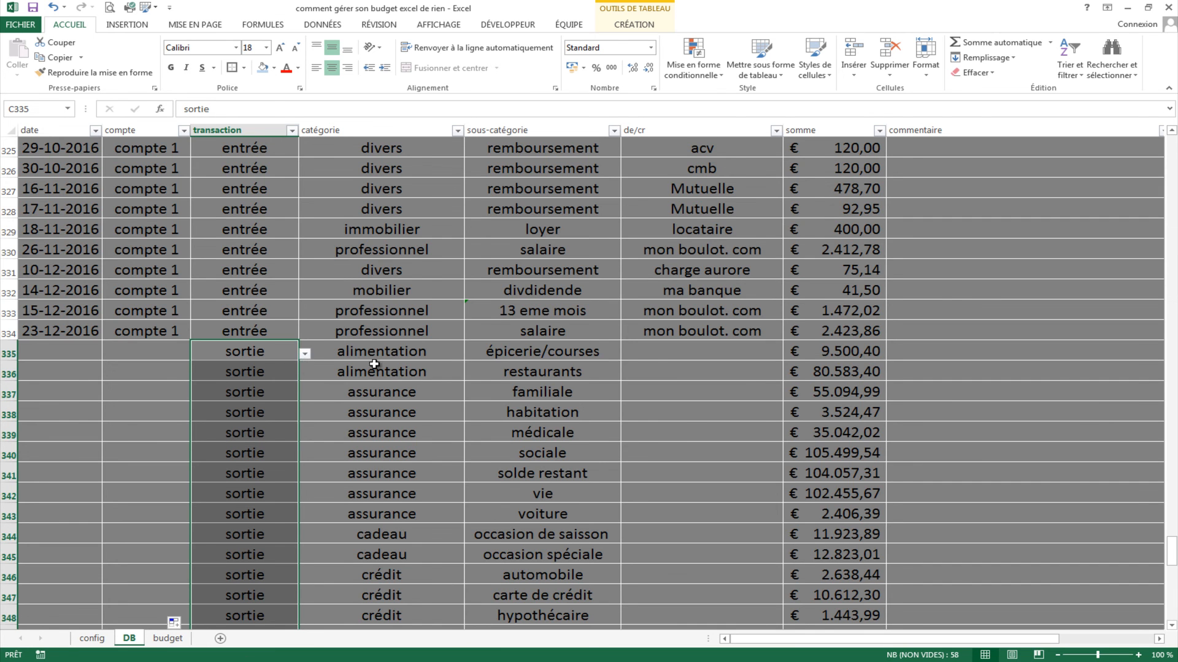
scroll(369, 380, down, 20)
scroll(257, 203, up, 20)
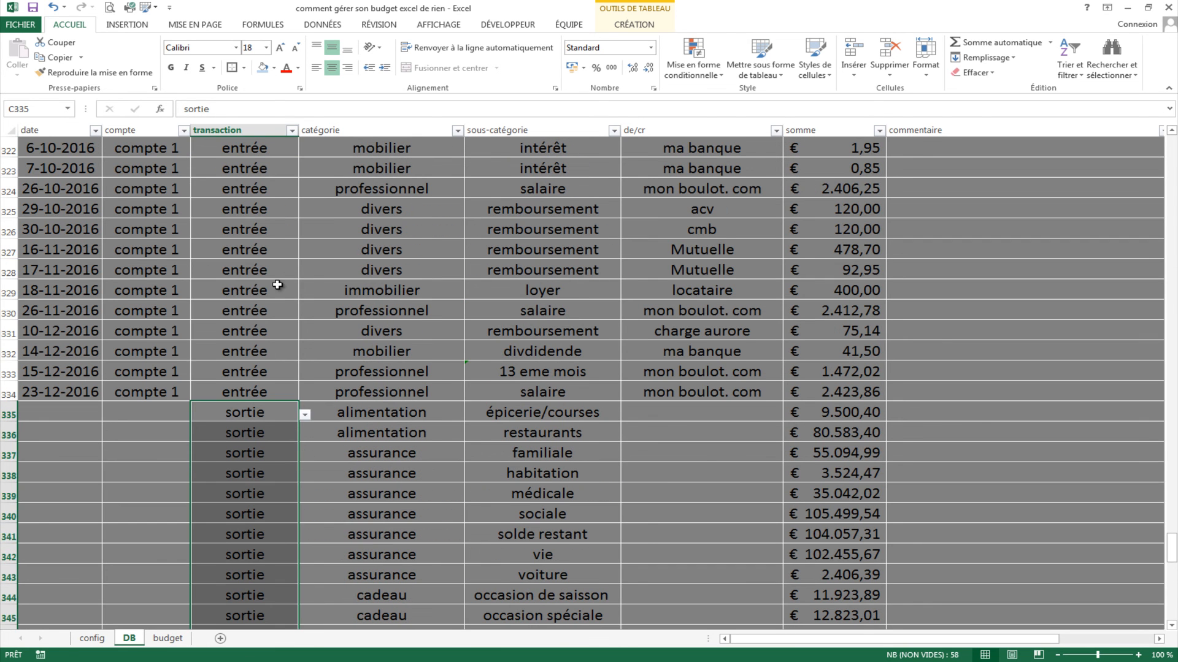
Set the compte in B335 to Budget and fill it down through the last new entry in row 392
click(165, 412)
click(197, 415)
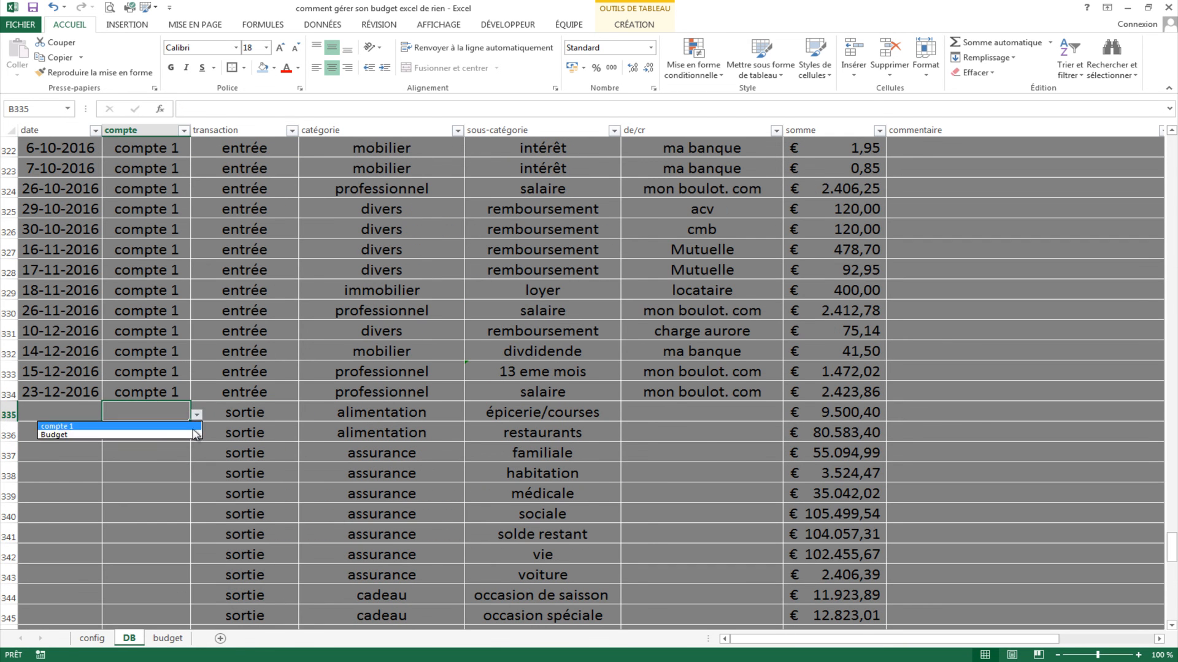
click(194, 435)
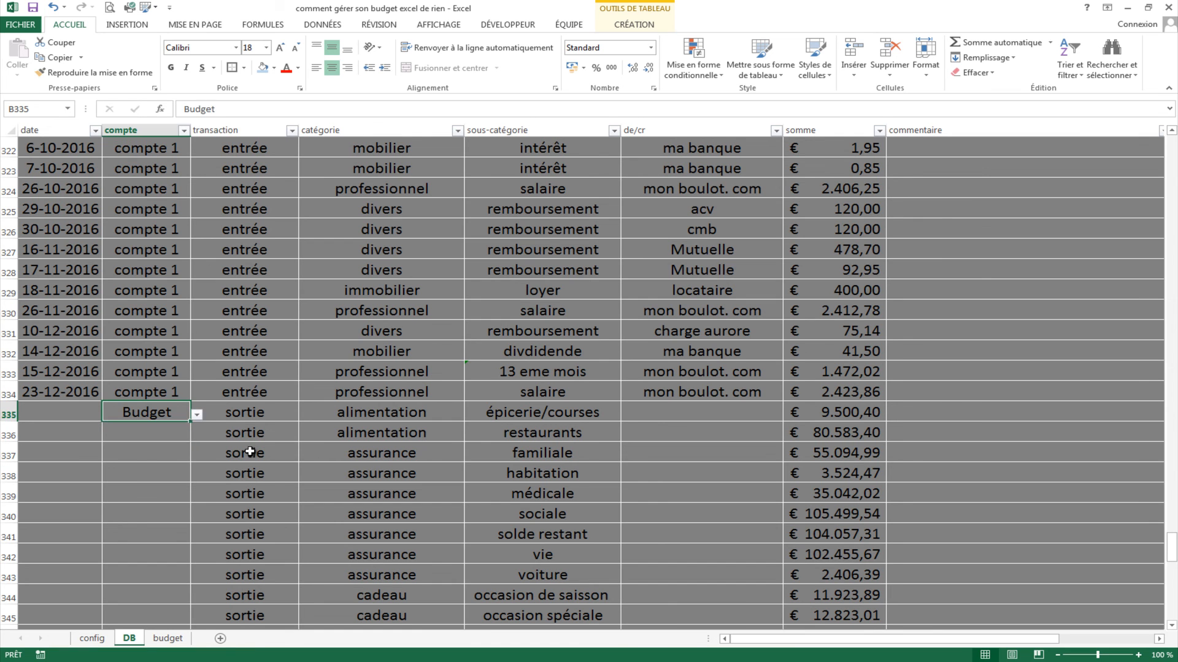
double_click(191, 422)
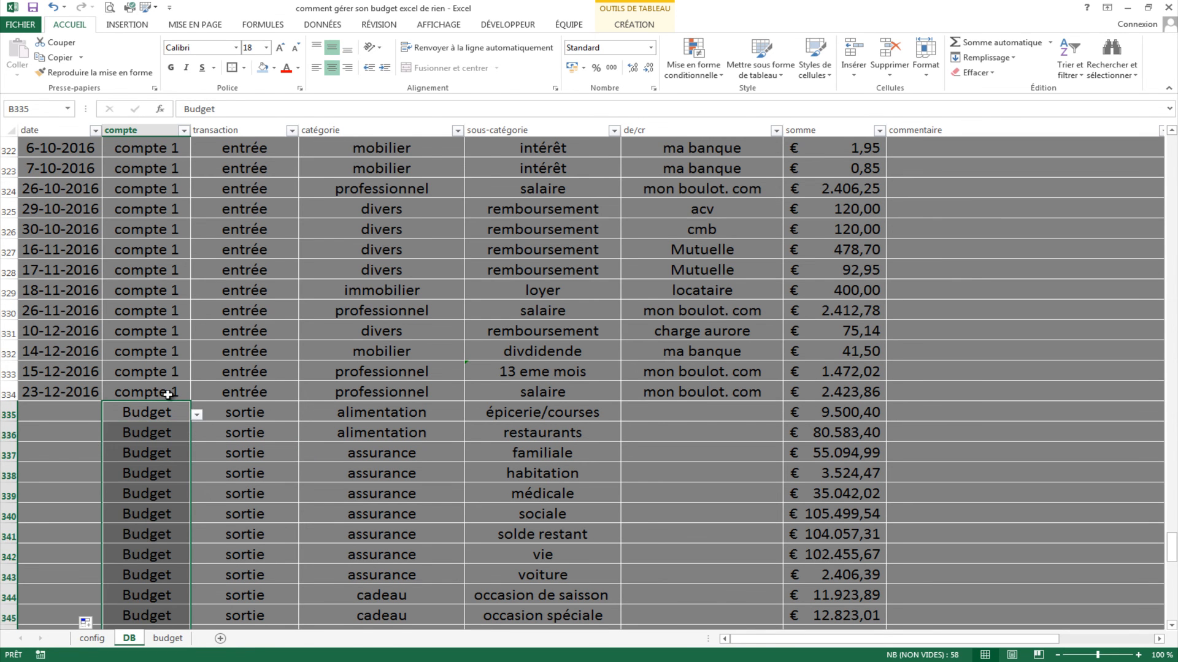
scroll(157, 388, down, 11)
scroll(168, 394, down, 6)
scroll(307, 408, up, 15)
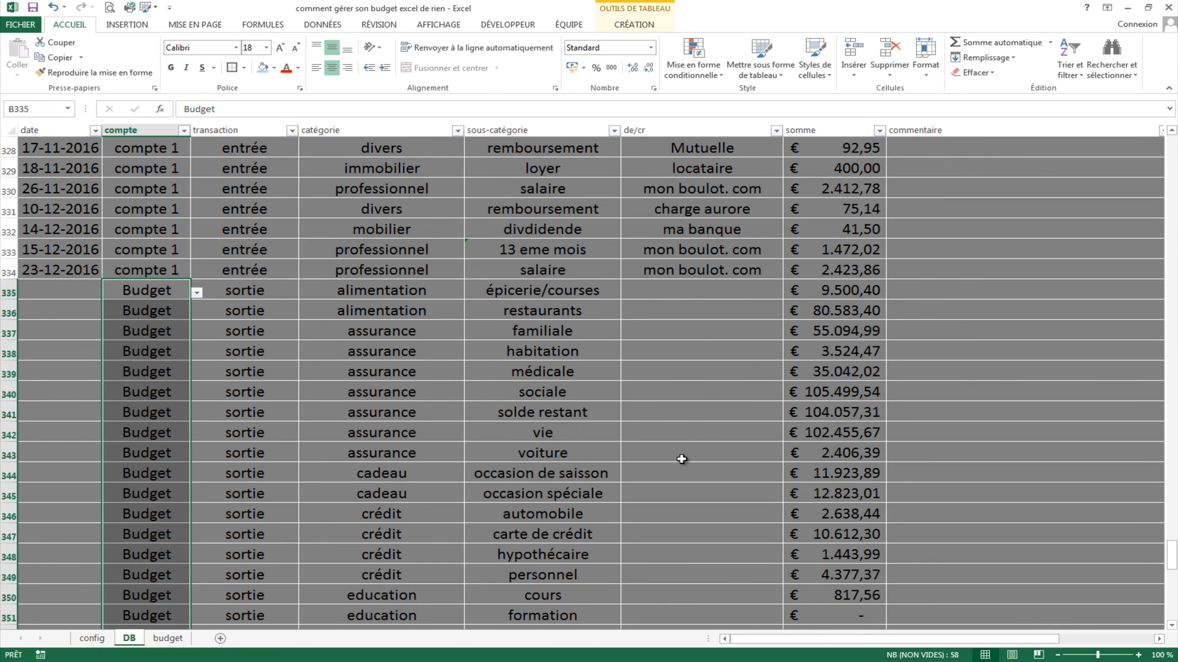
Enter the date 1/1/2016 in A335 for the first budget entry
click(67, 296)
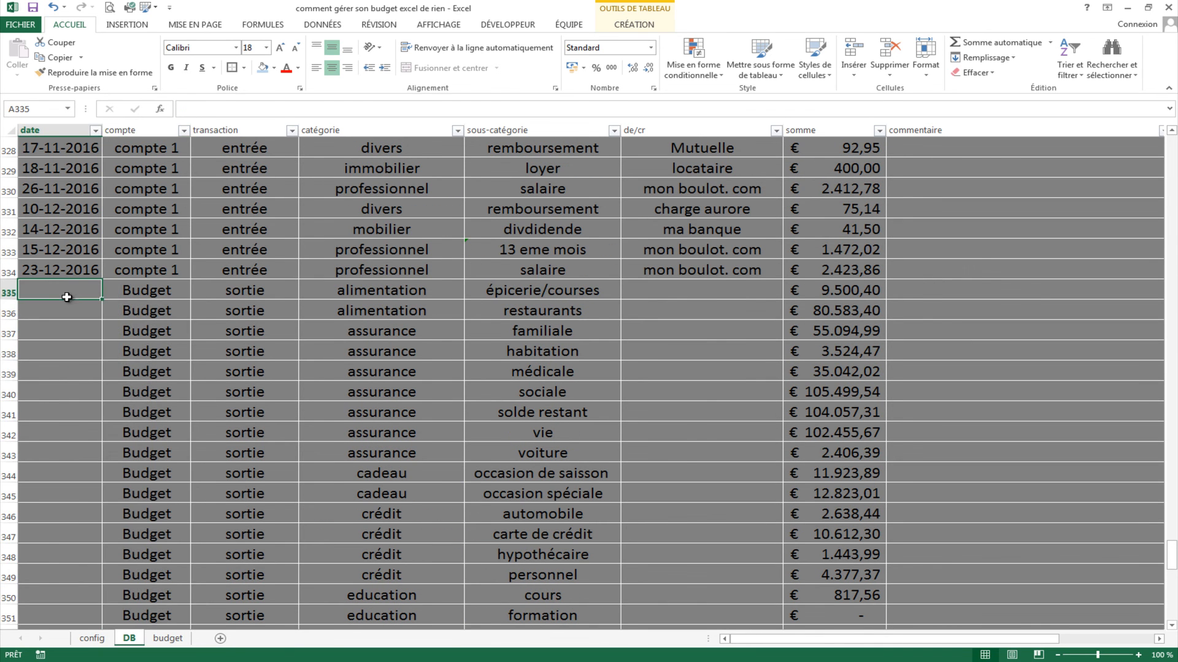
text(1/1/2016)
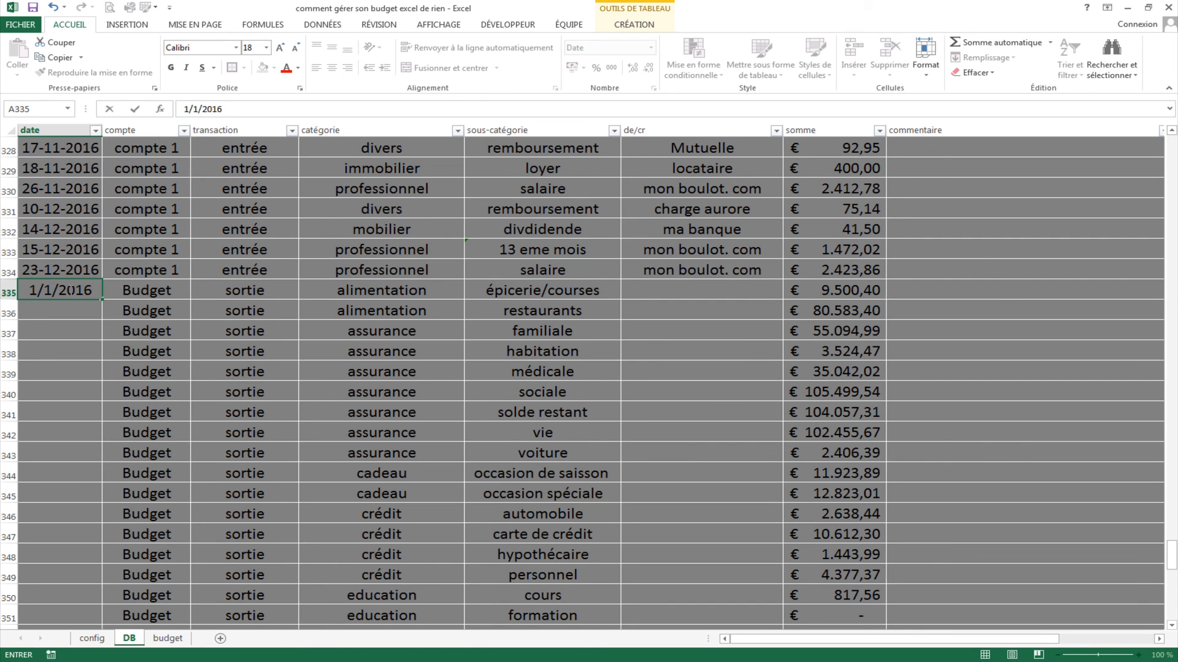
key(ctrl+Return)
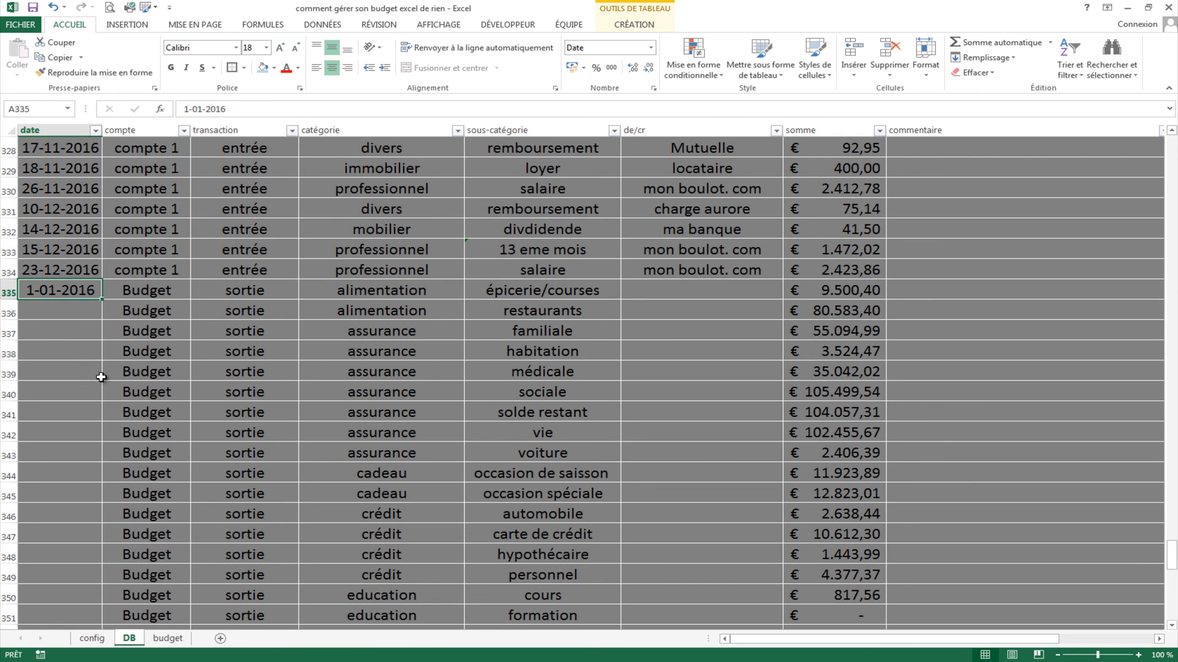
Copy the date in A335 unchanged to A336:A392 so every budget entry has the same date
double_click(100, 298)
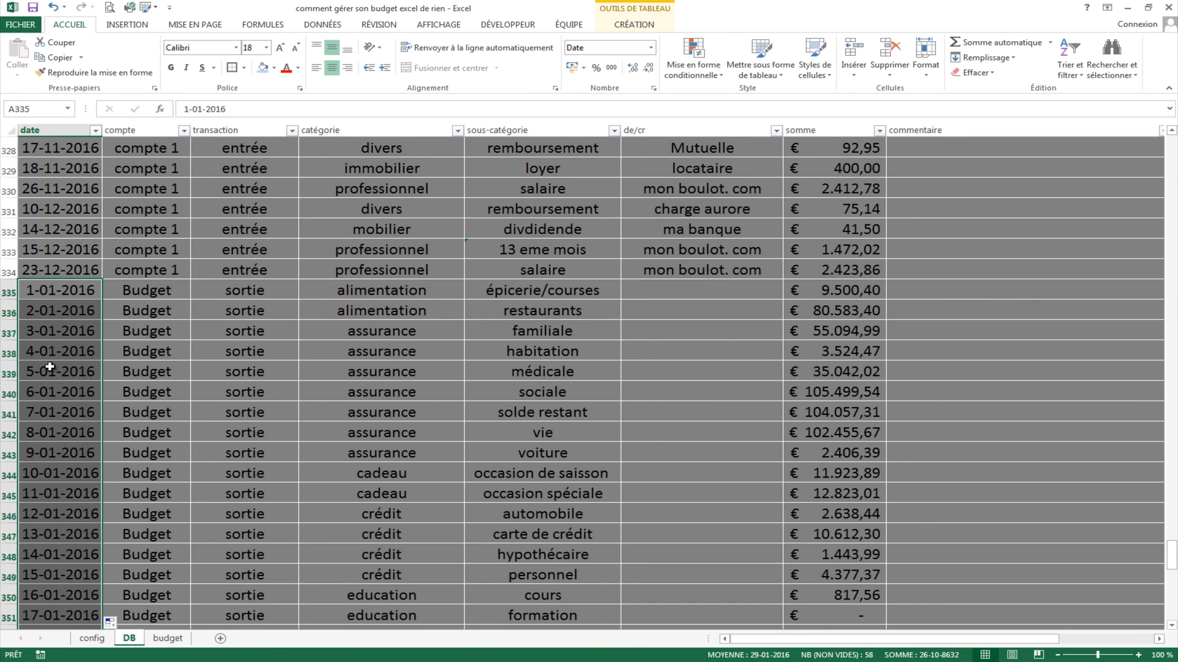
key(ctrl+z)
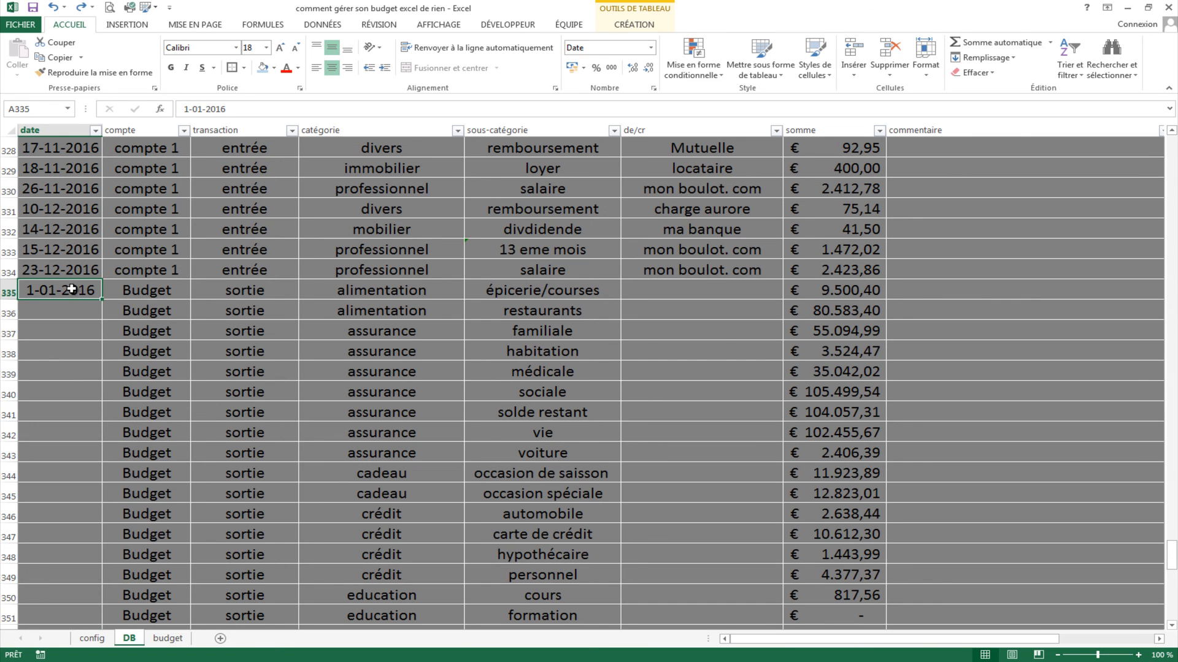
key(ctrl+c)
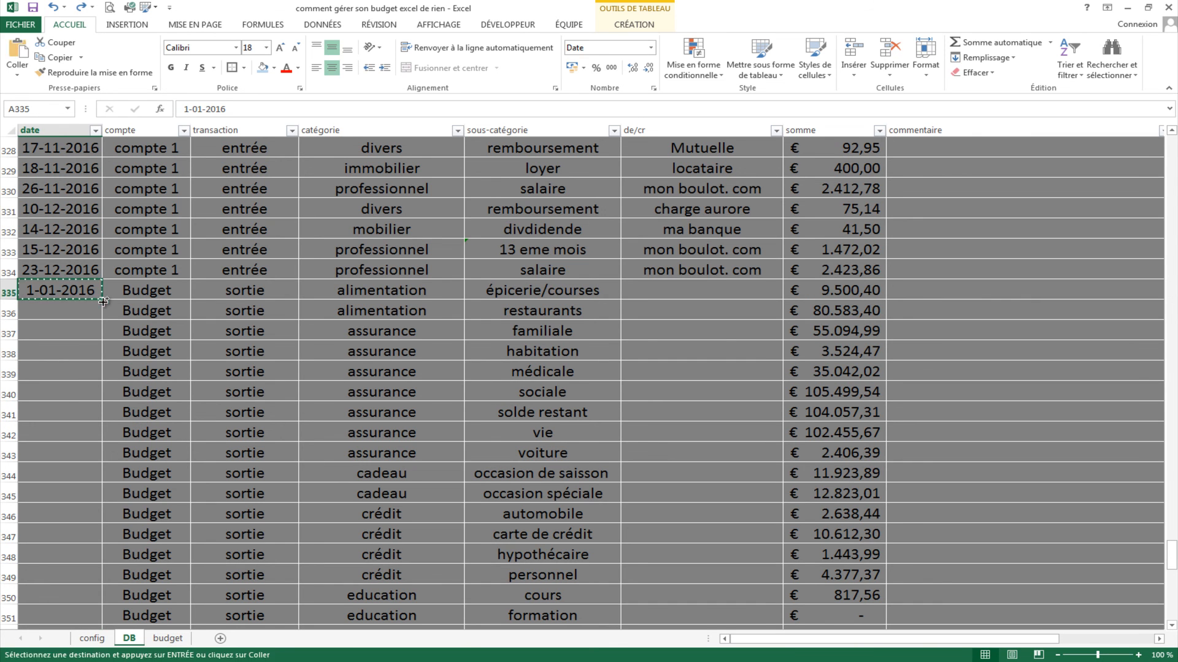
drag(68, 315, 89, 592)
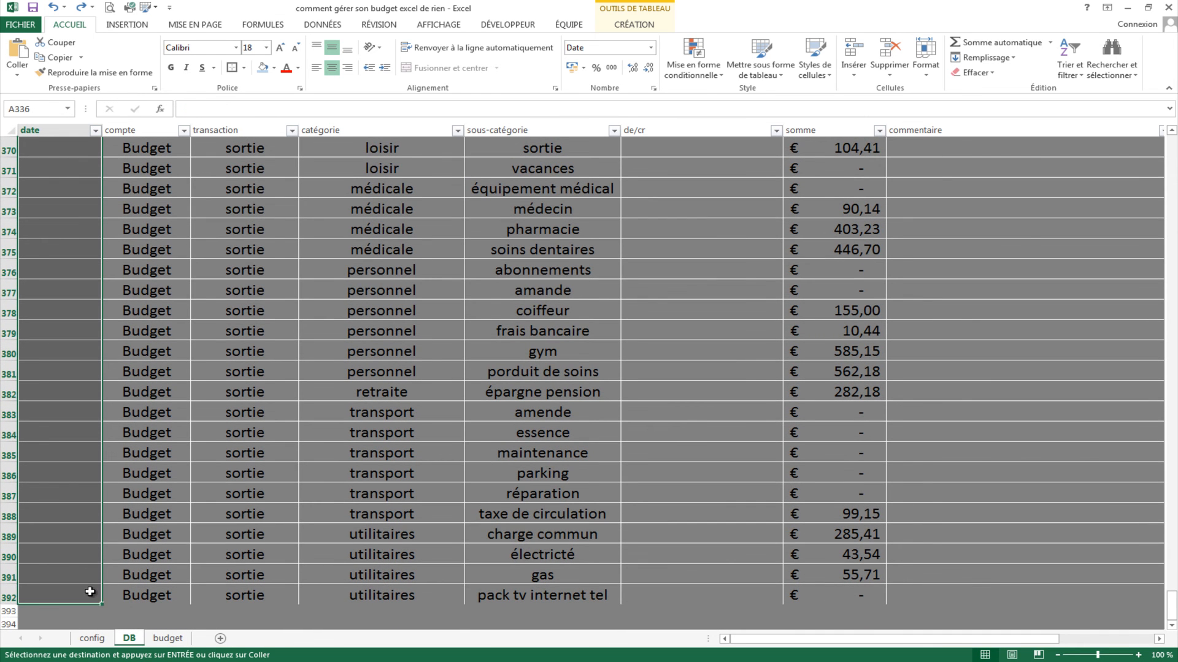
key(ctrl+v)
scroll(92, 592, up, 1)
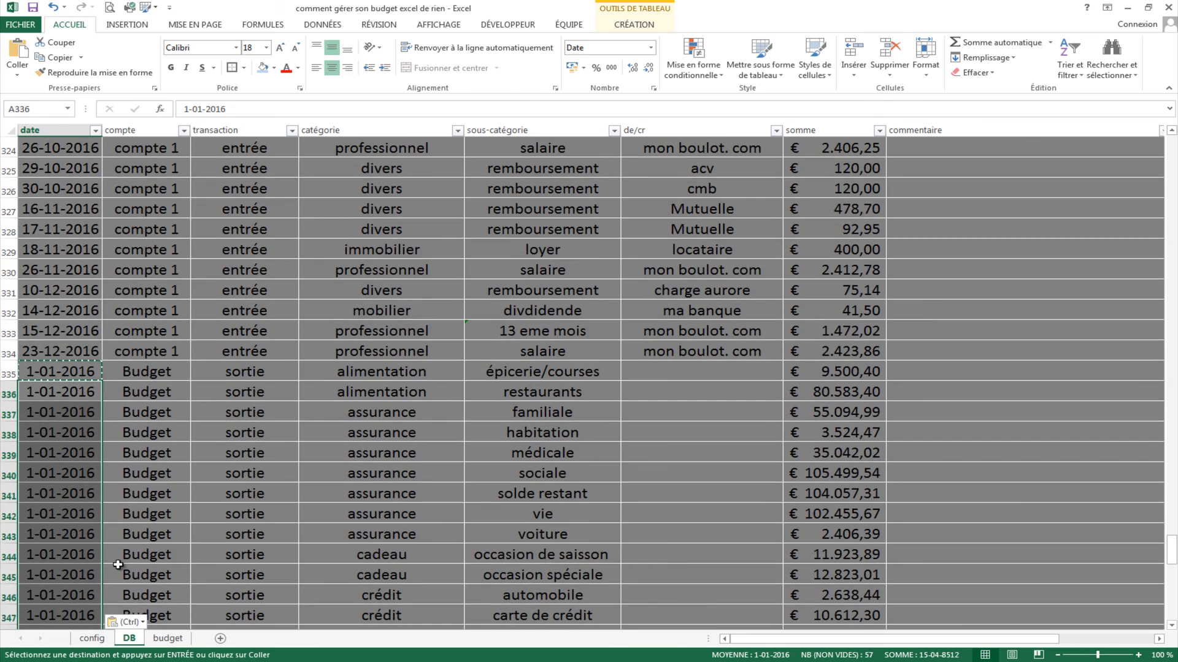
click(123, 558)
scroll(124, 557, down, 5)
scroll(123, 557, down, 5)
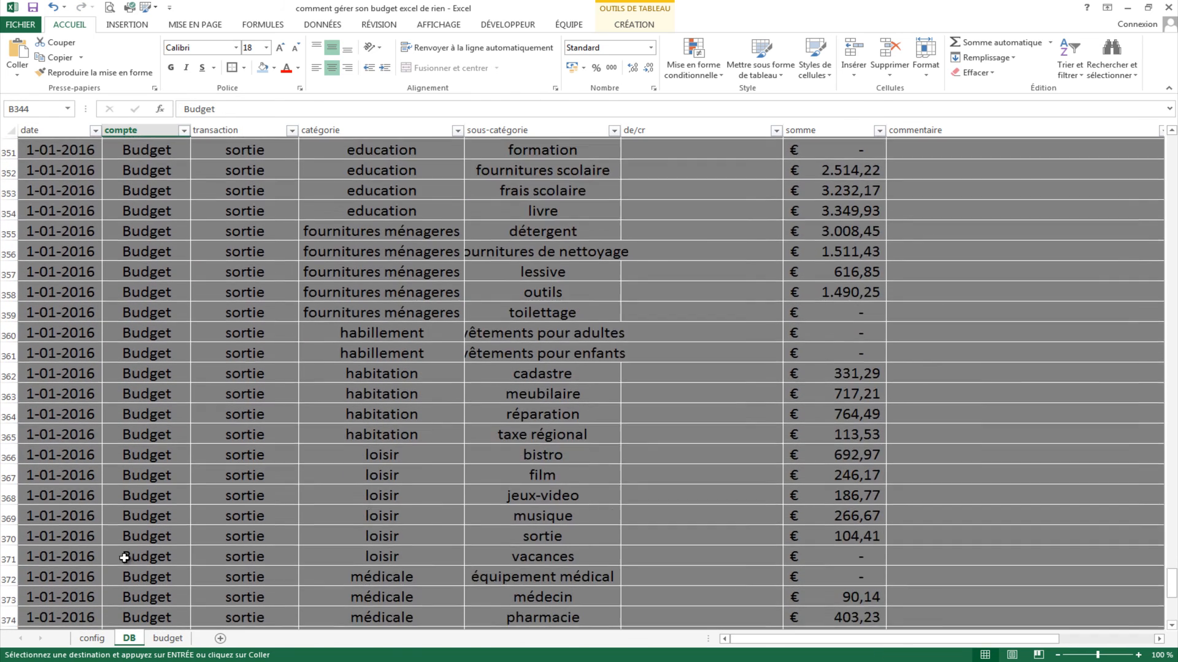
scroll(601, 238, up, 3)
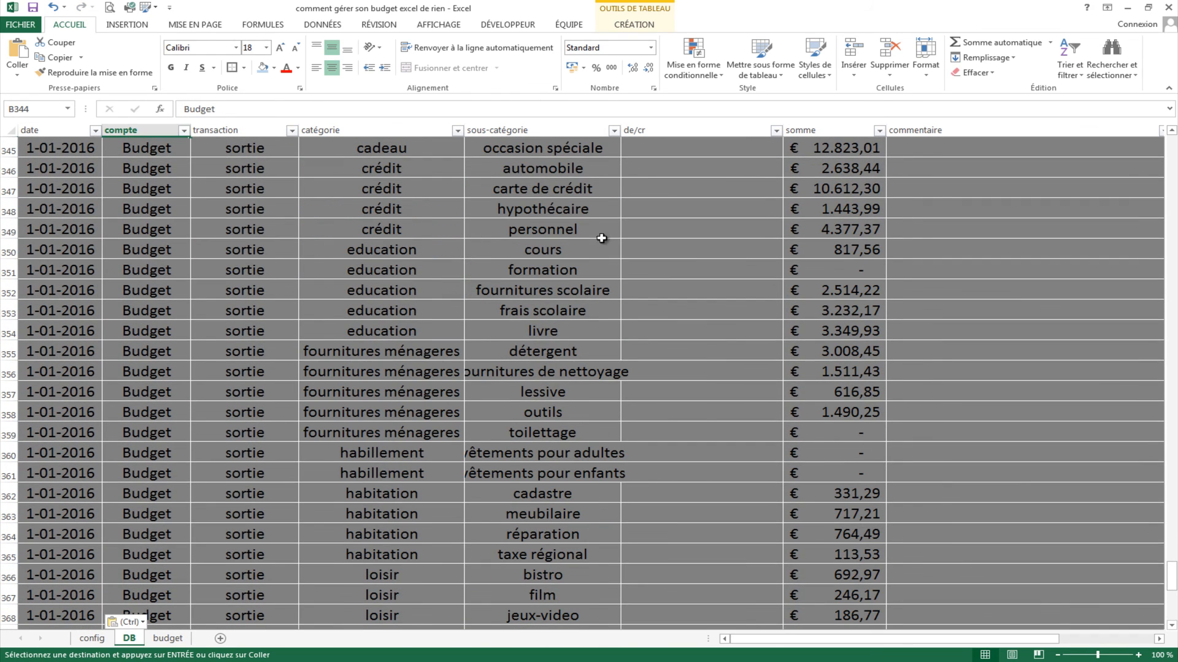
Widen the sous-catégorie column to fit its longest entry
double_click(621, 130)
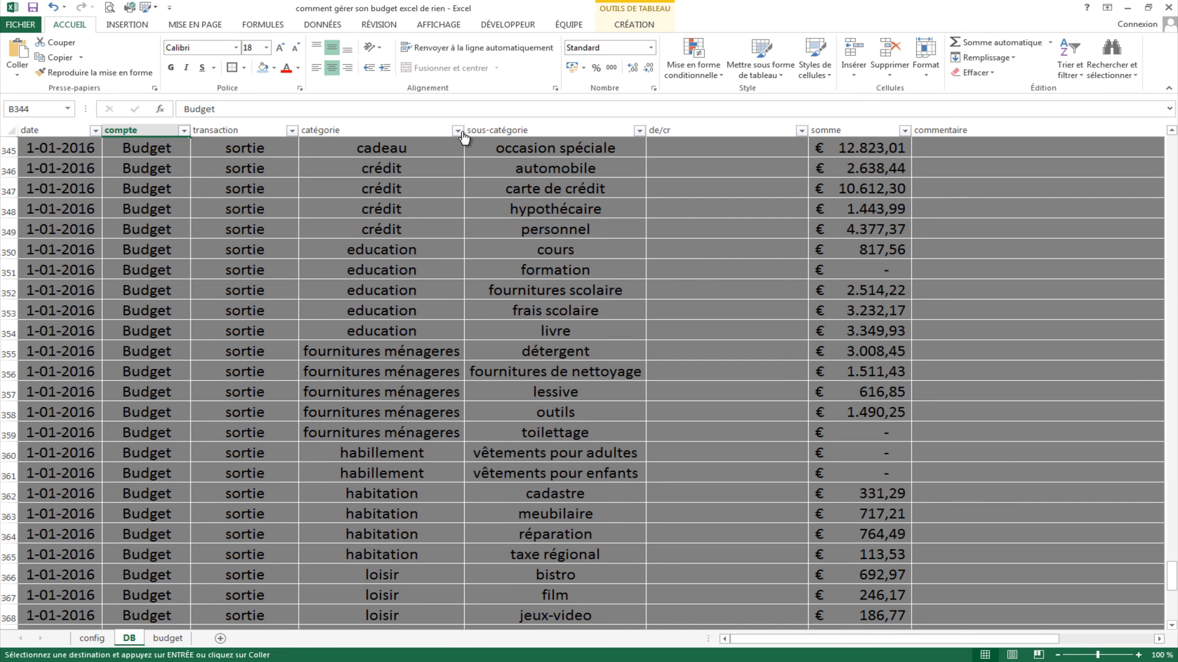
click(382, 270)
scroll(342, 331, up, 20)
scroll(325, 351, down, 20)
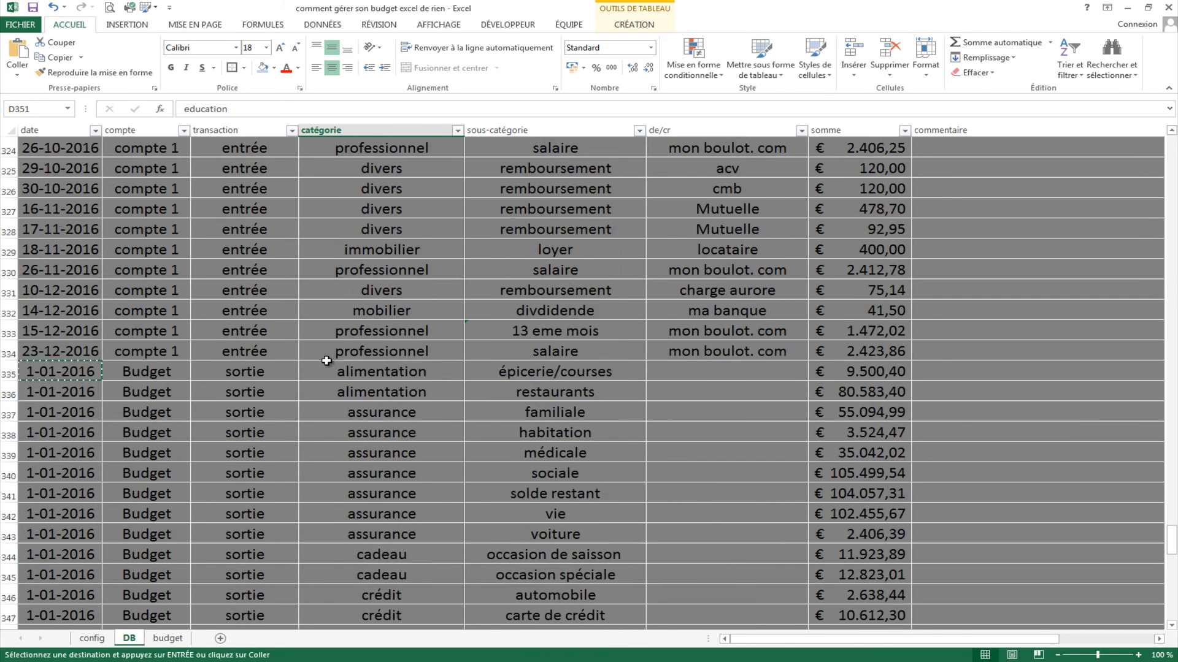
Review the DB table from the new budget entries up to its first rows, comparing dates, accounts and categories
click(767, 454)
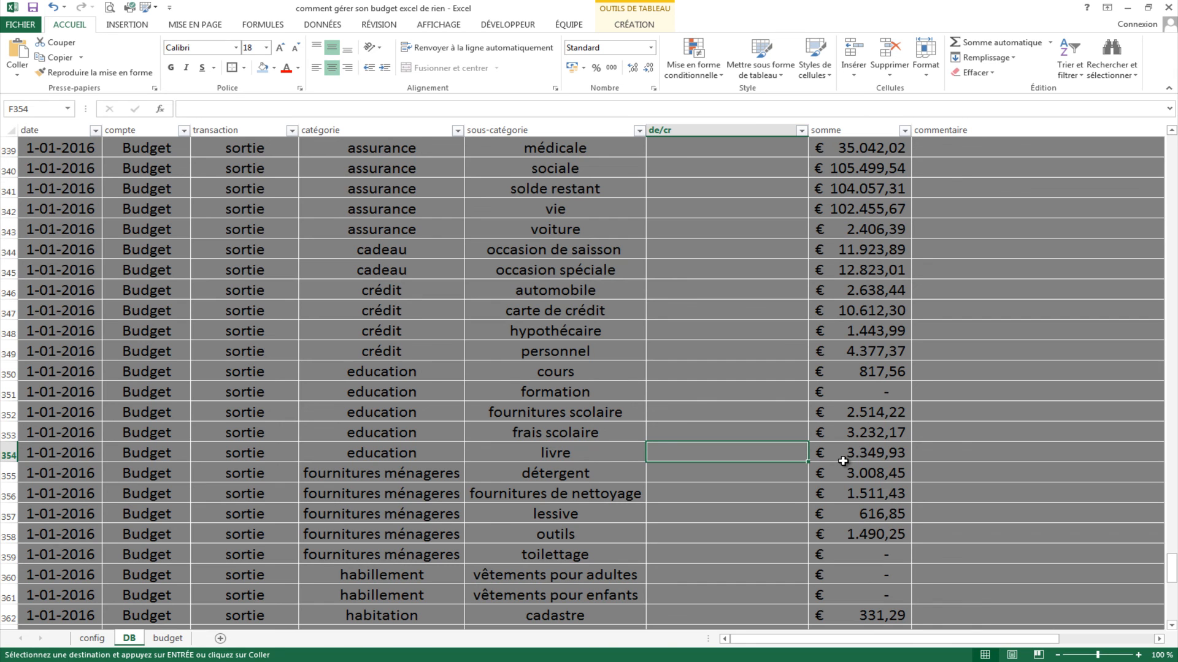
scroll(345, 402, up, 20)
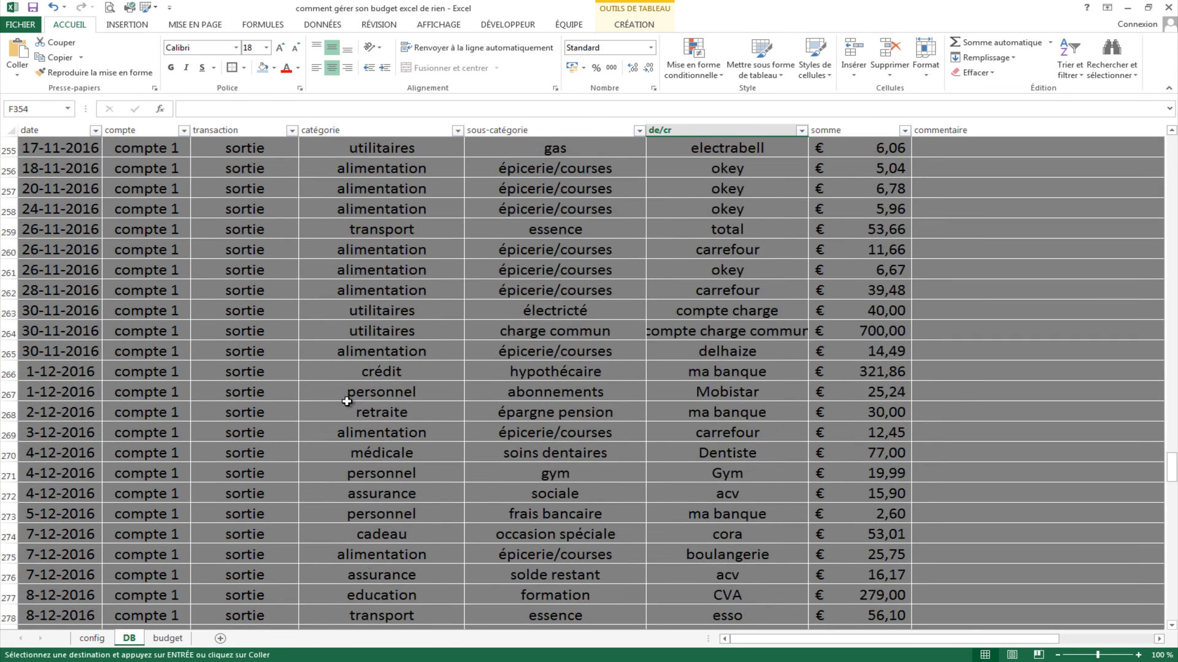
scroll(346, 402, up, 7)
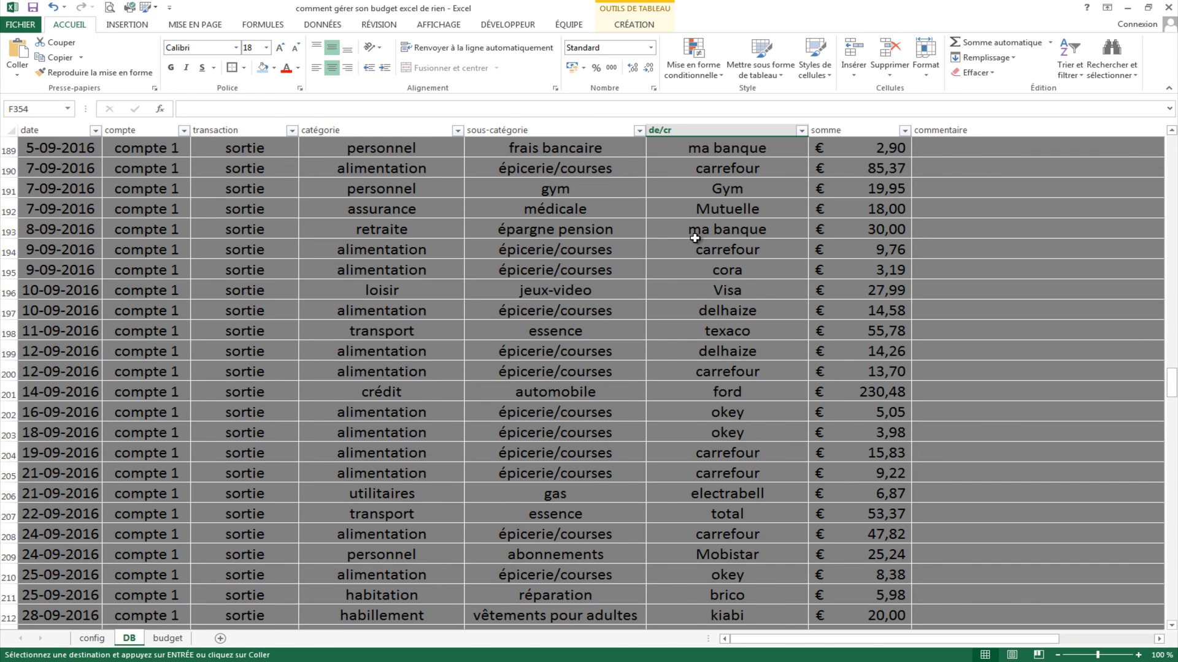
scroll(716, 252, up, 10)
scroll(716, 251, up, 20)
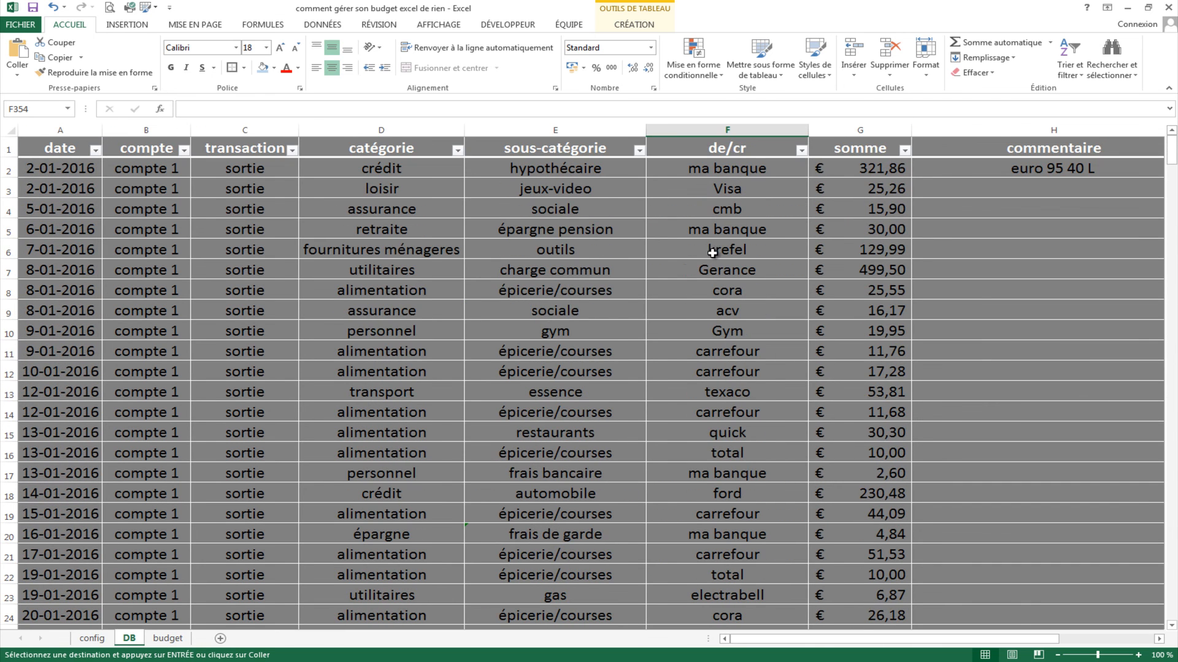
scroll(529, 339, down, 5)
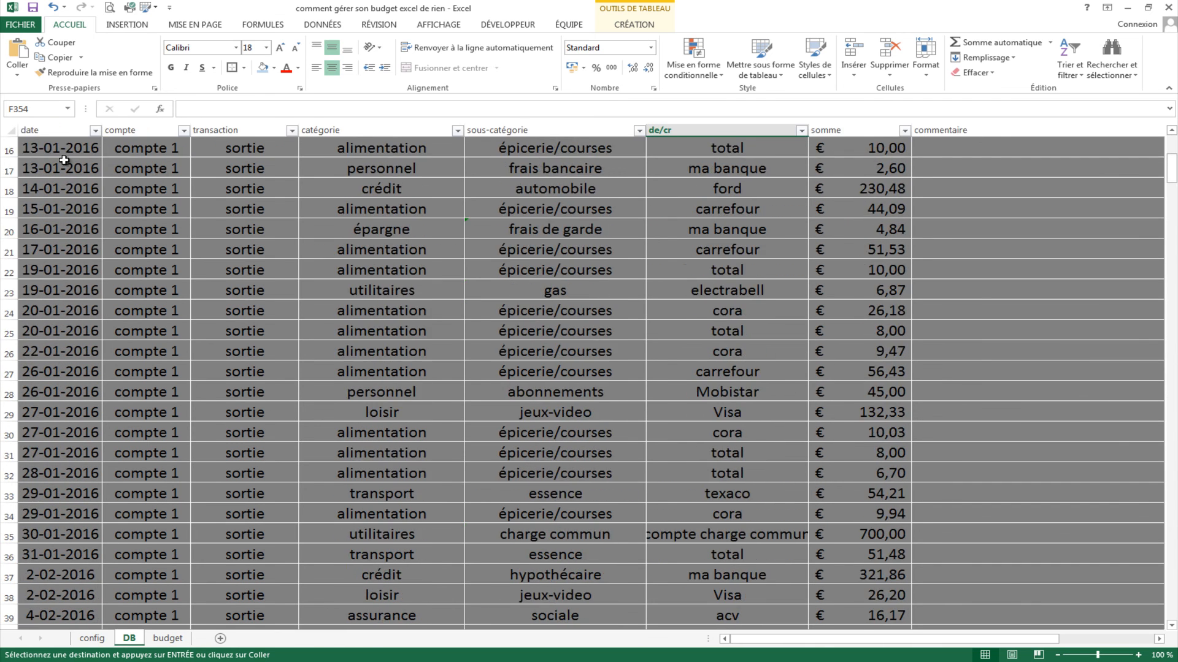
scroll(484, 215, up, 5)
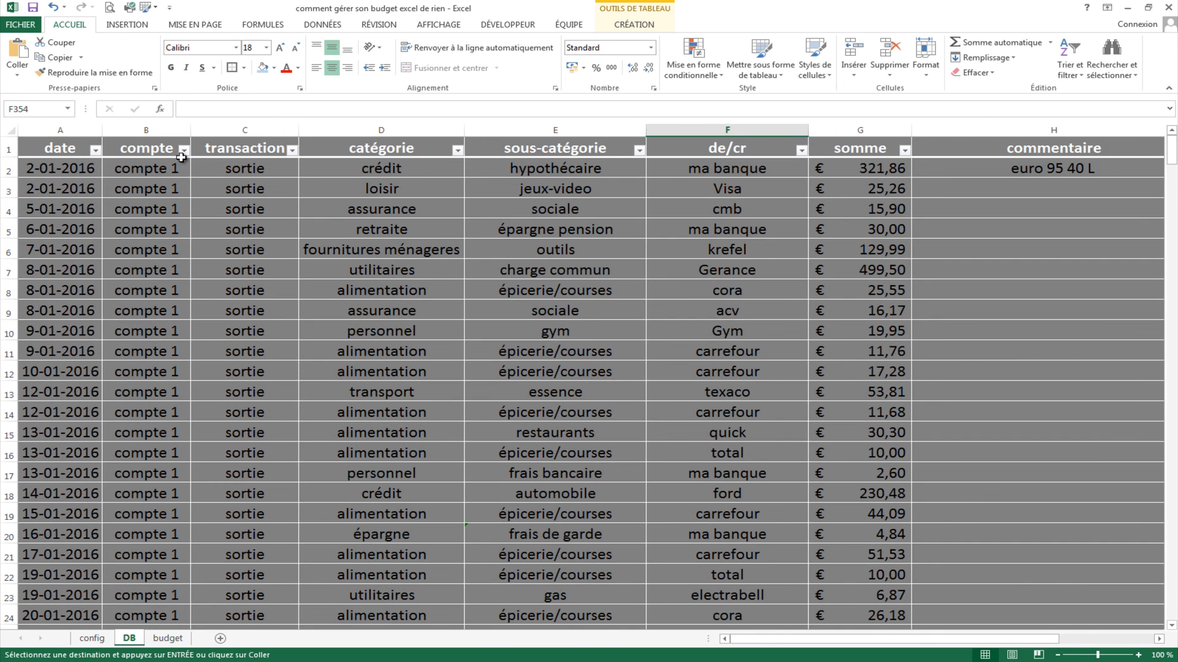
scroll(214, 185, down, 7)
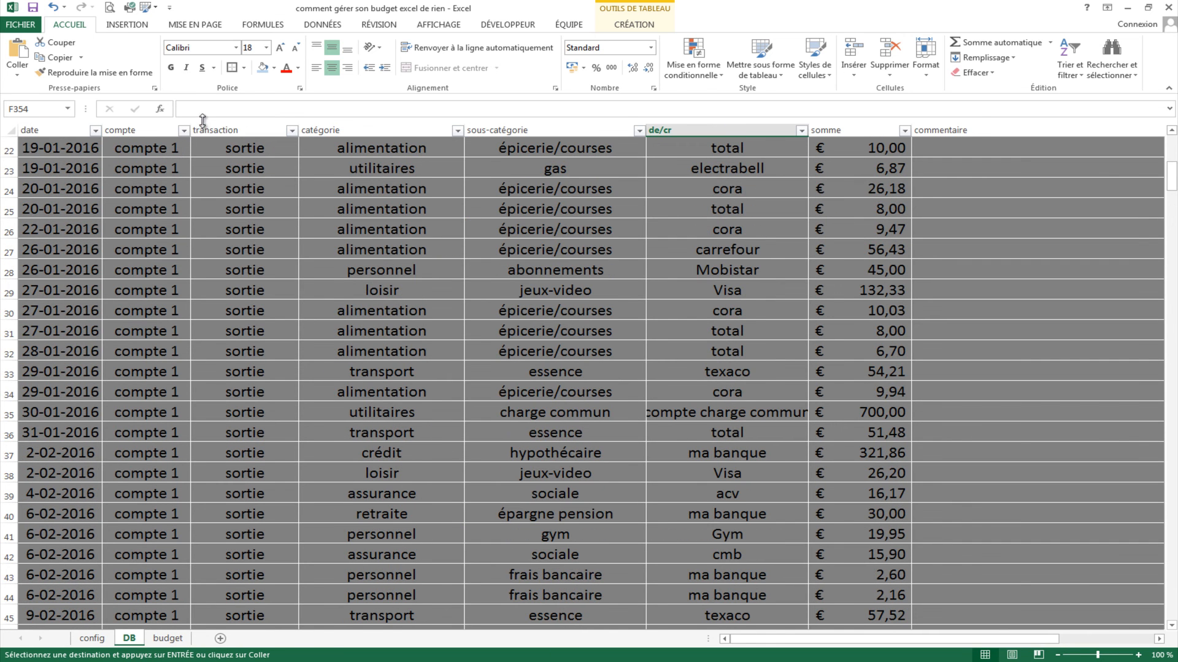
Filter the compte column to show only the Budget entries
click(183, 130)
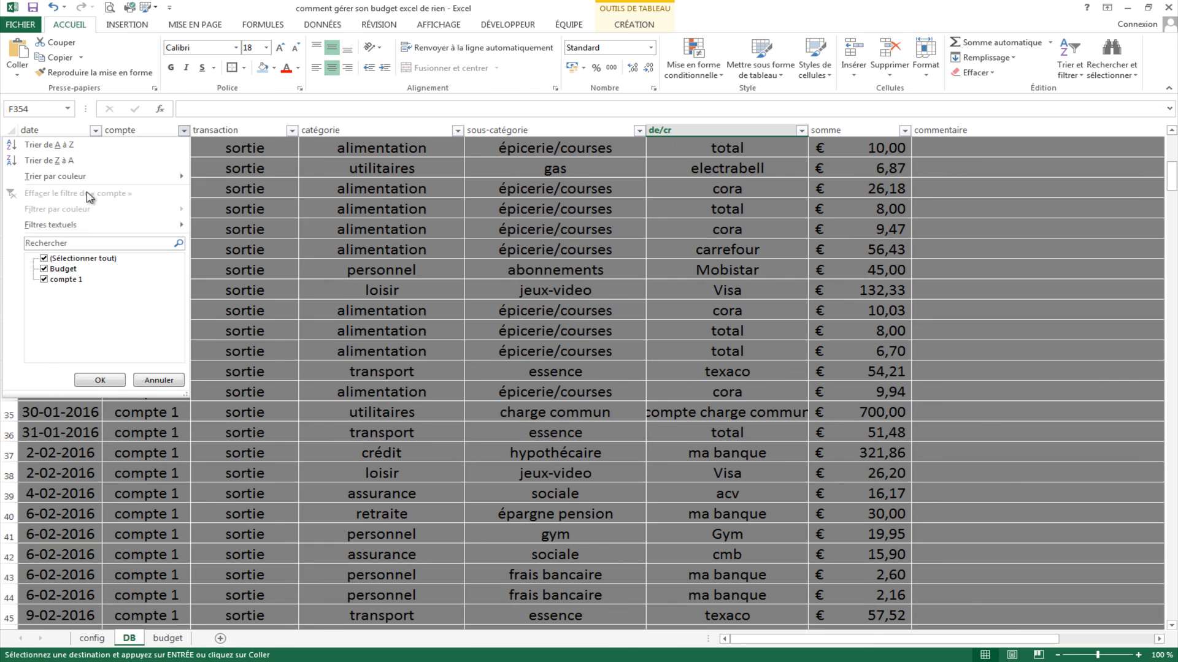
click(45, 268)
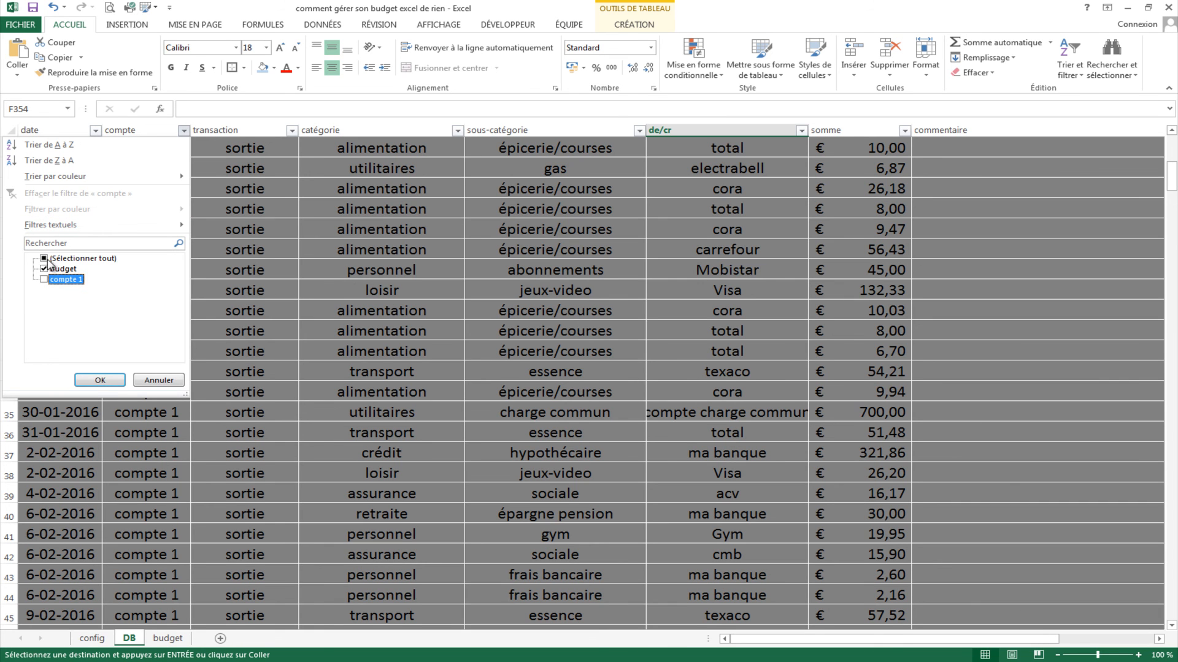
click(95, 380)
Check the dates available in the date column's filter, keeping all of 2016 selected
click(95, 130)
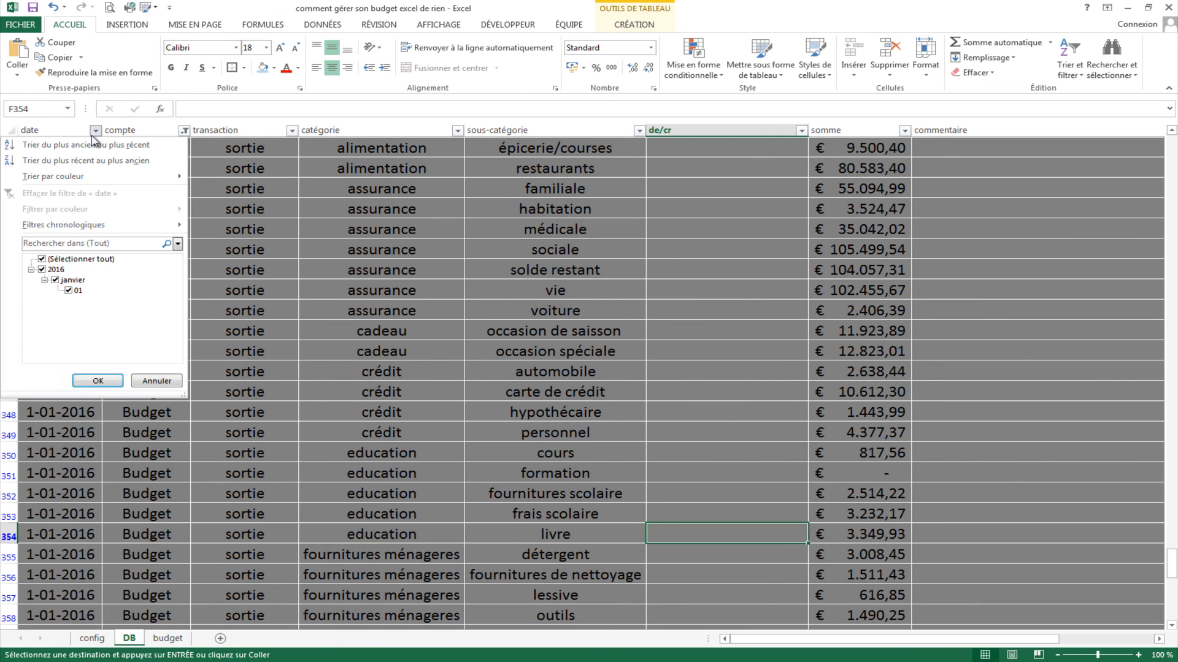
click(42, 271)
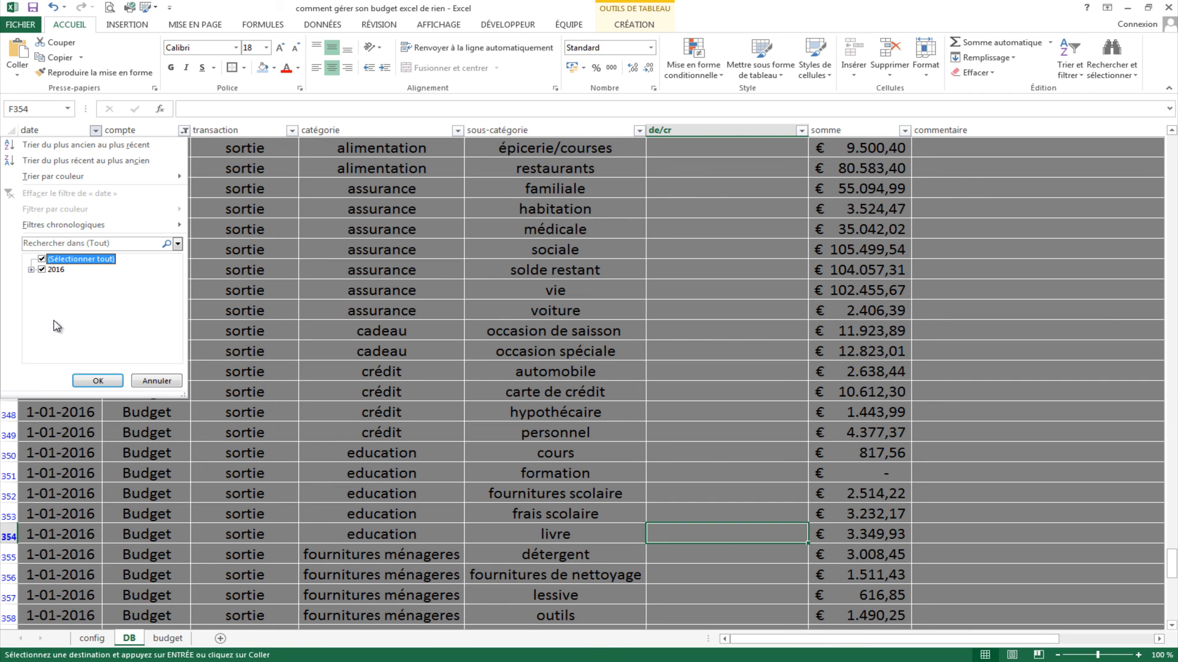
click(98, 381)
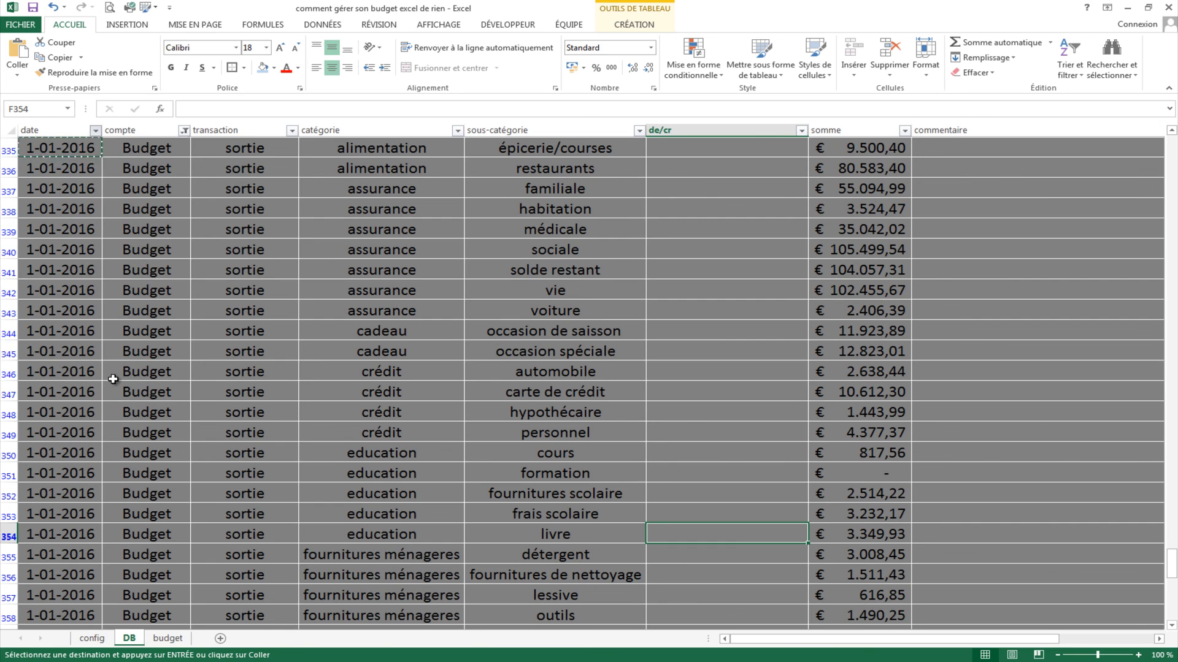
Set the somme of the transport maintenance budget entry in G385 to 500
scroll(375, 228, down, 12)
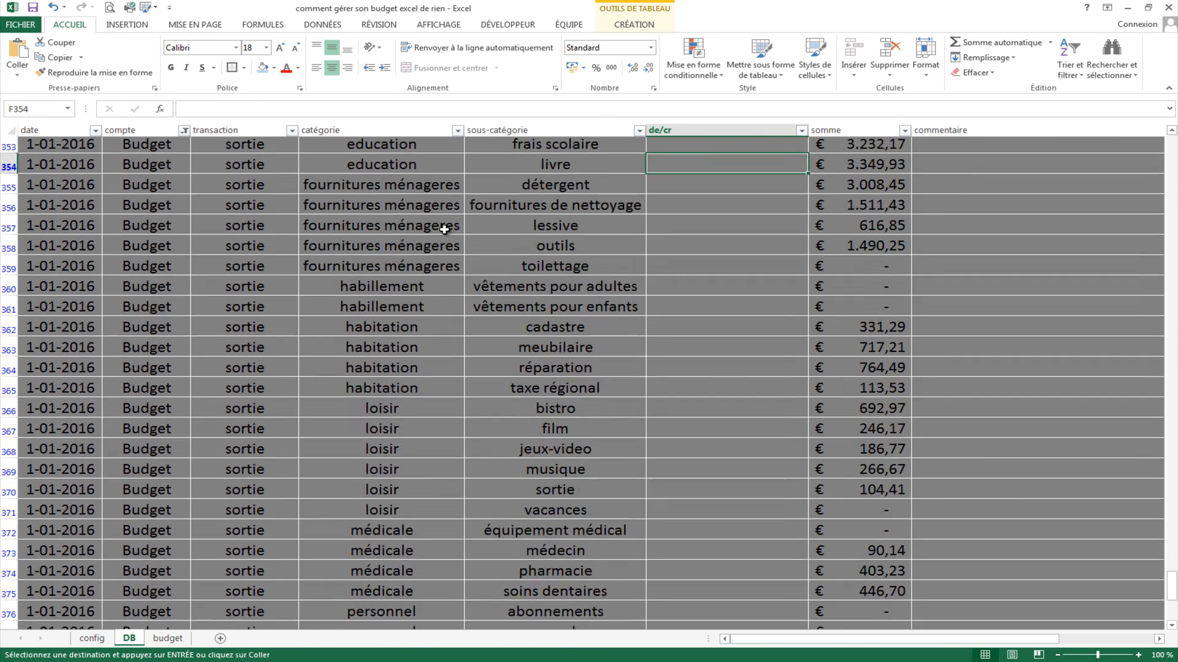
click(908, 493)
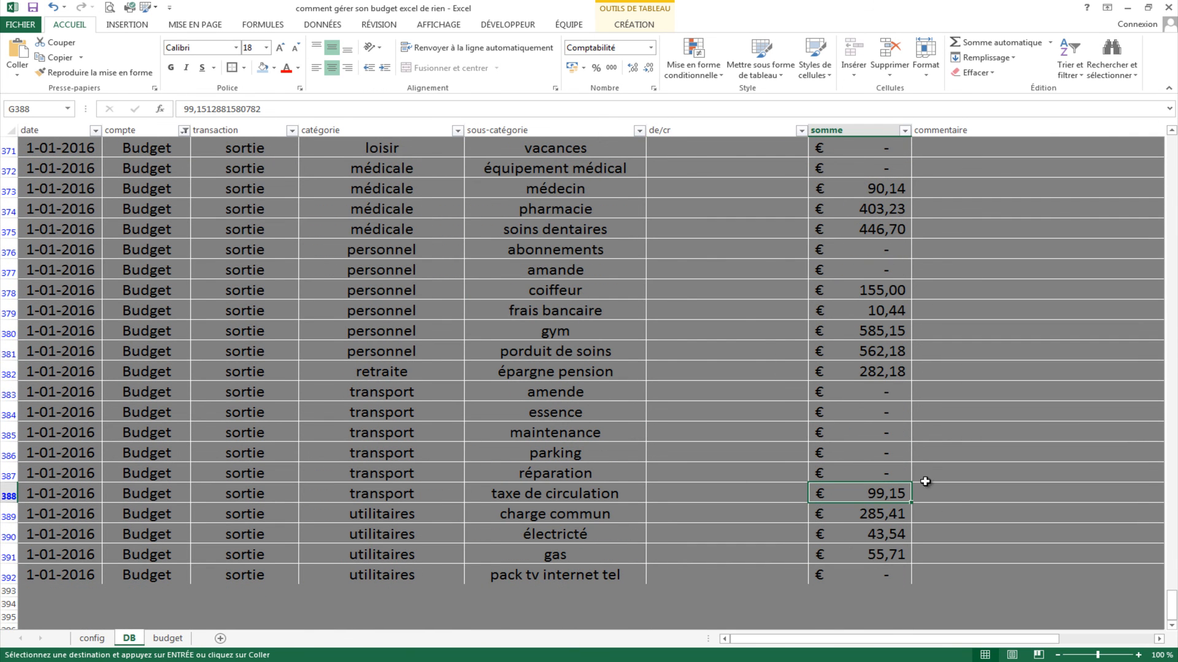
click(908, 433)
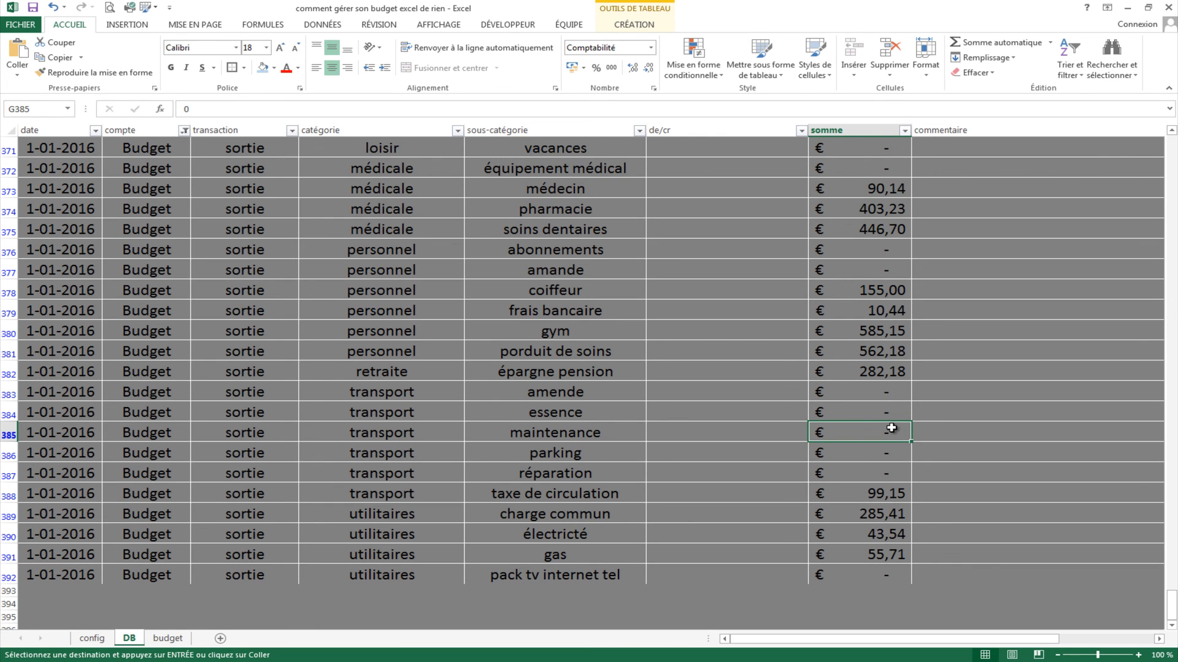
text(500)
key(Return)
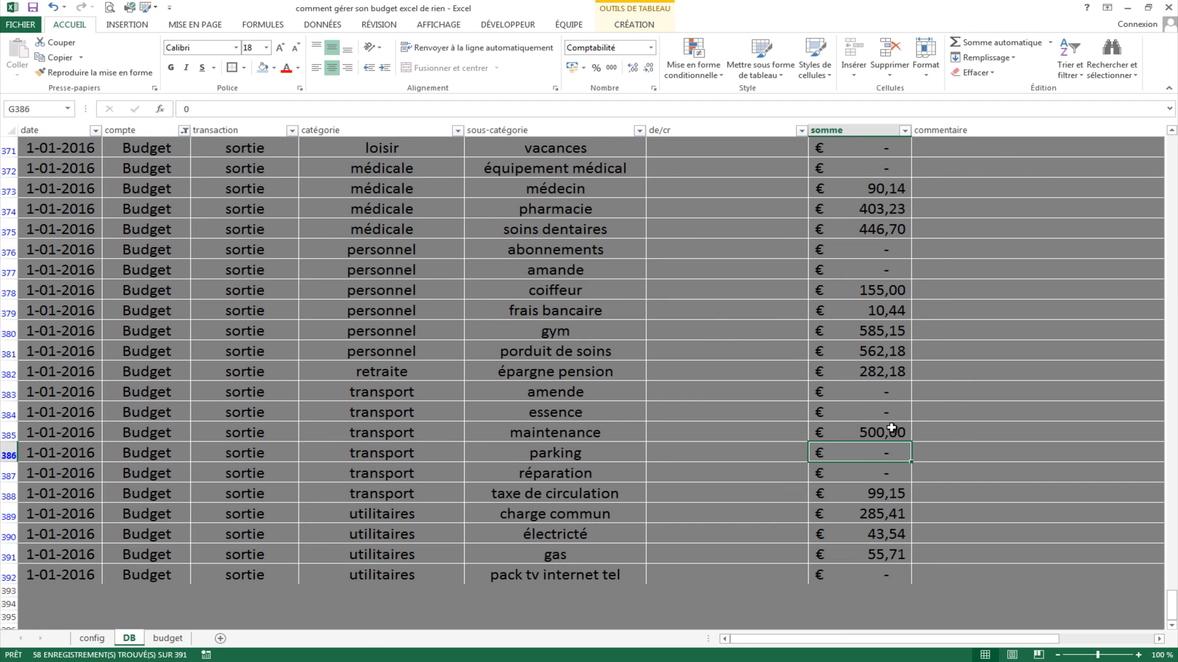